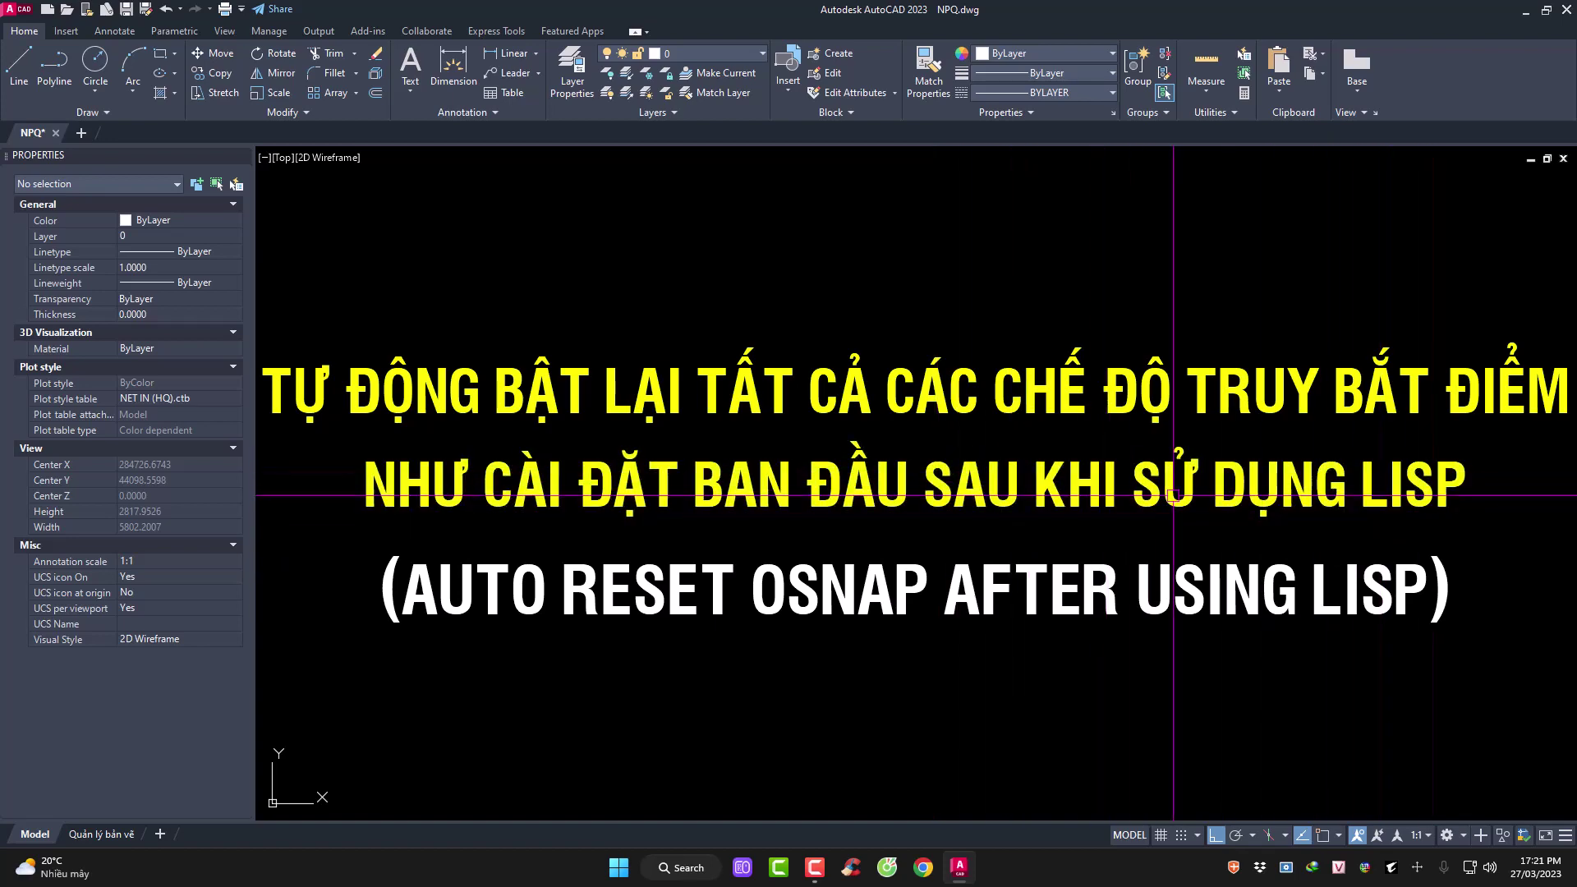
Open Drafting Settings with OS to check which object snap modes are enabled
type("os")
key("Return")
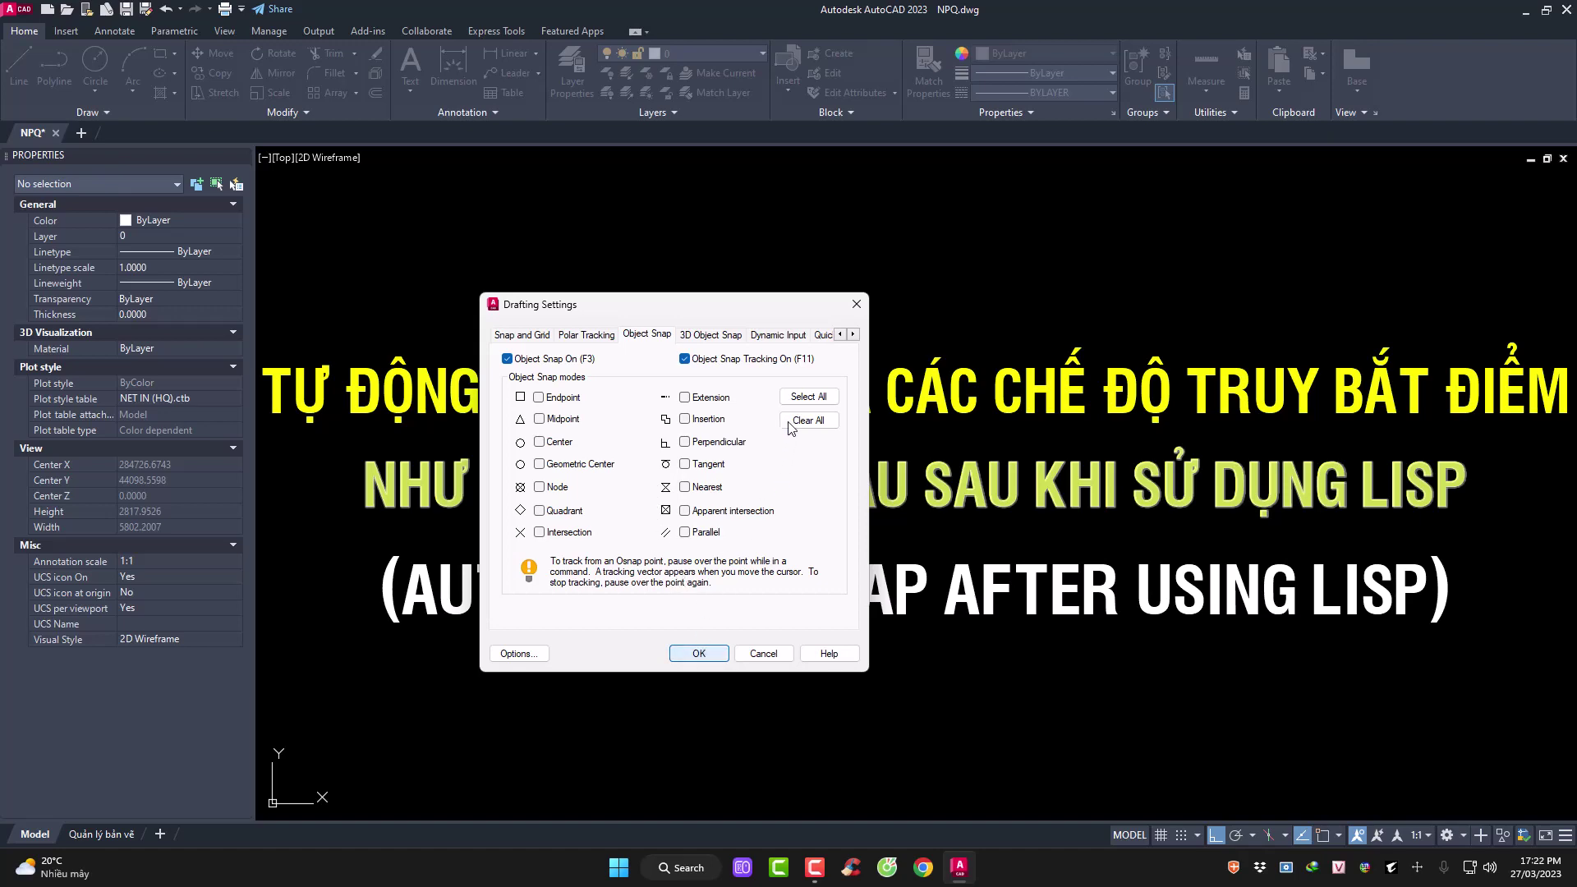
Enable all object snap modes with Select All and confirm the Drafting Settings
left_click(795, 398)
left_click(699, 653)
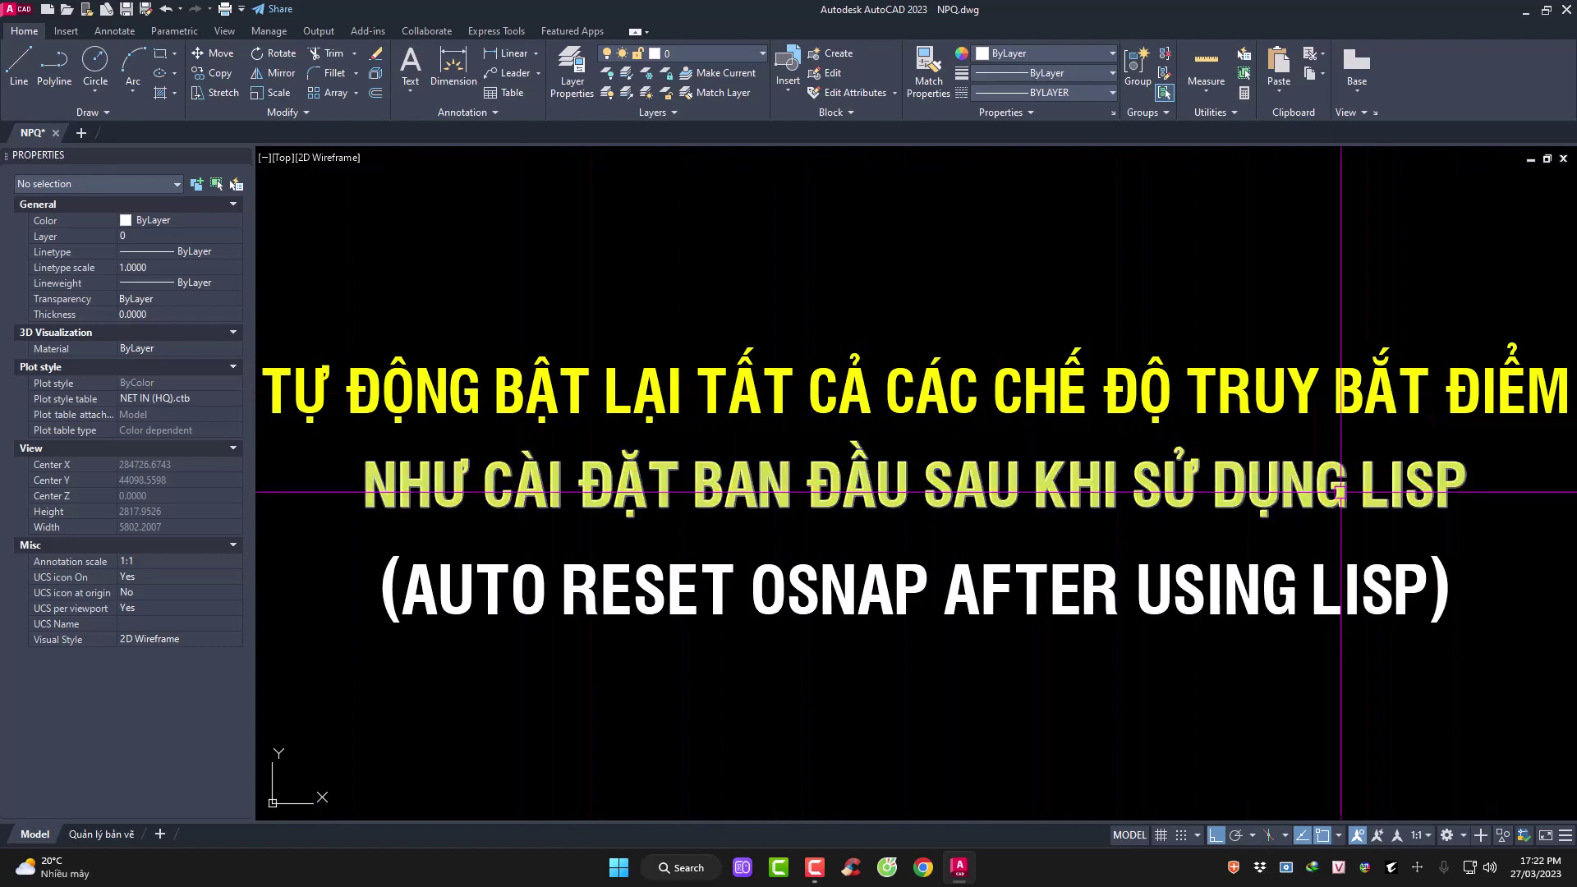
Open the desktop file 'Auto Reset Osnap after using Lisp' in Notepad and select all its code
left_click(1524, 10)
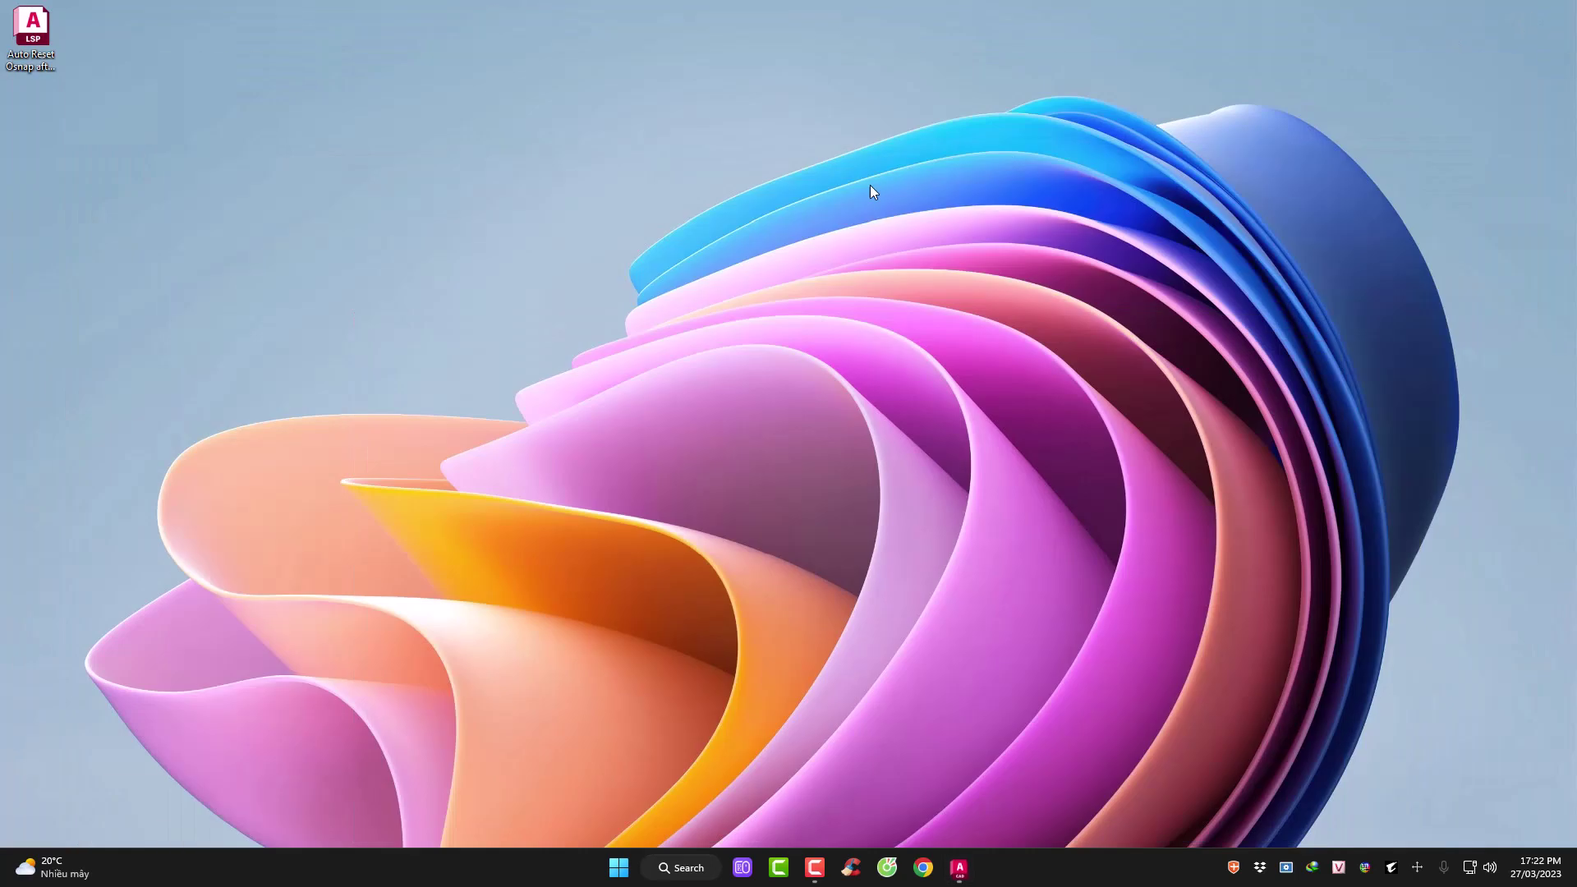
left_click(37, 28)
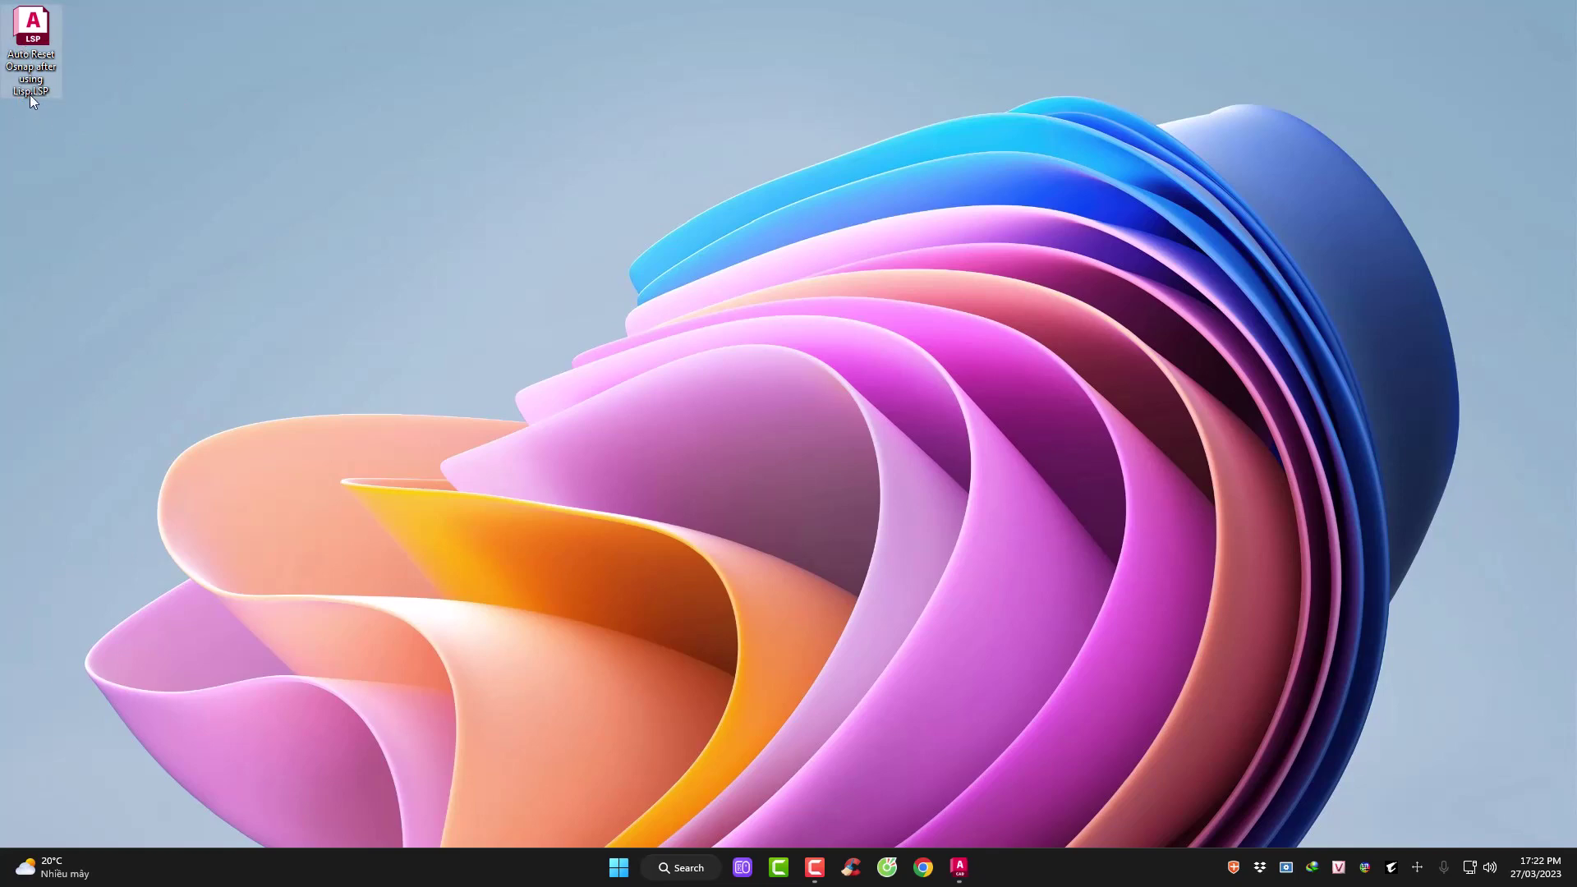
double_click(37, 29)
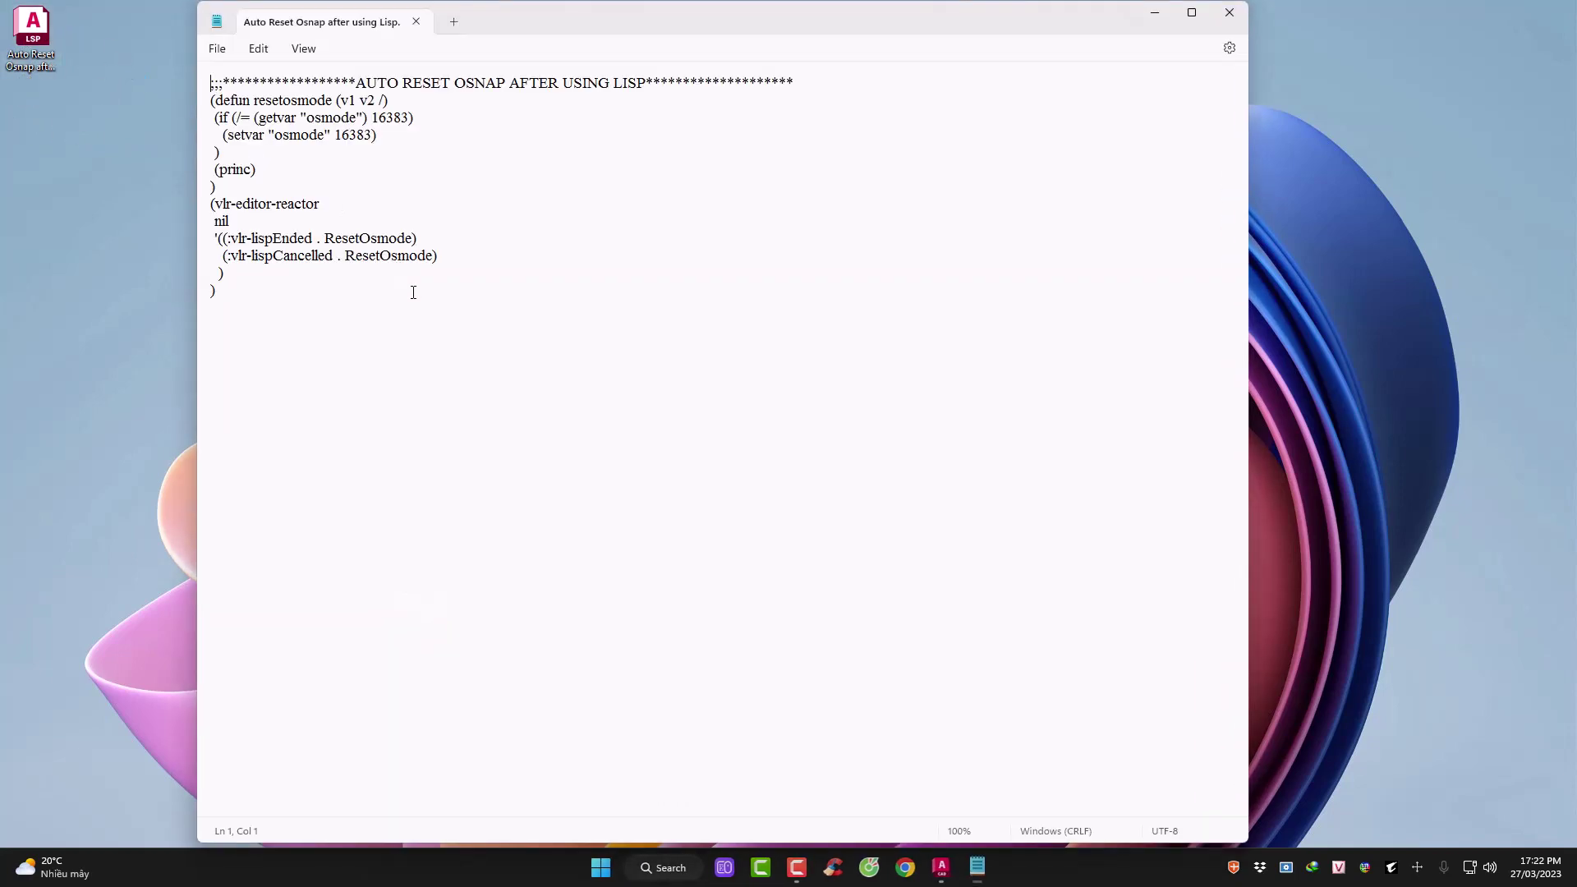
left_click_drag(362, 317, 162, 80)
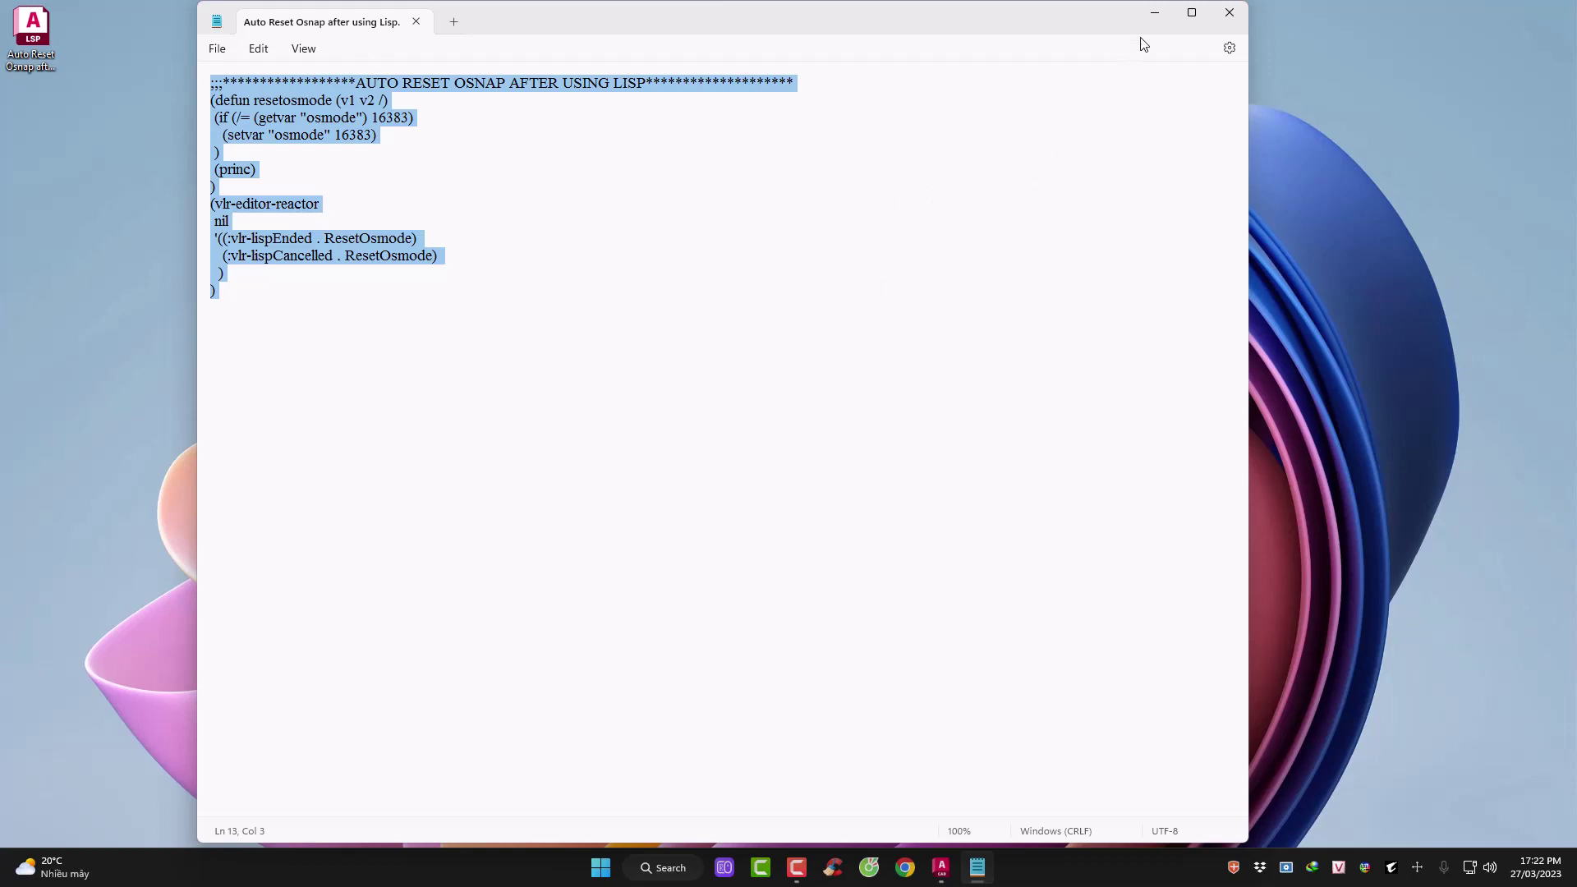
left_click(1154, 12)
Shrink the AutoCAD window and launch the Visual LISP editor with VLISP
left_click(945, 876)
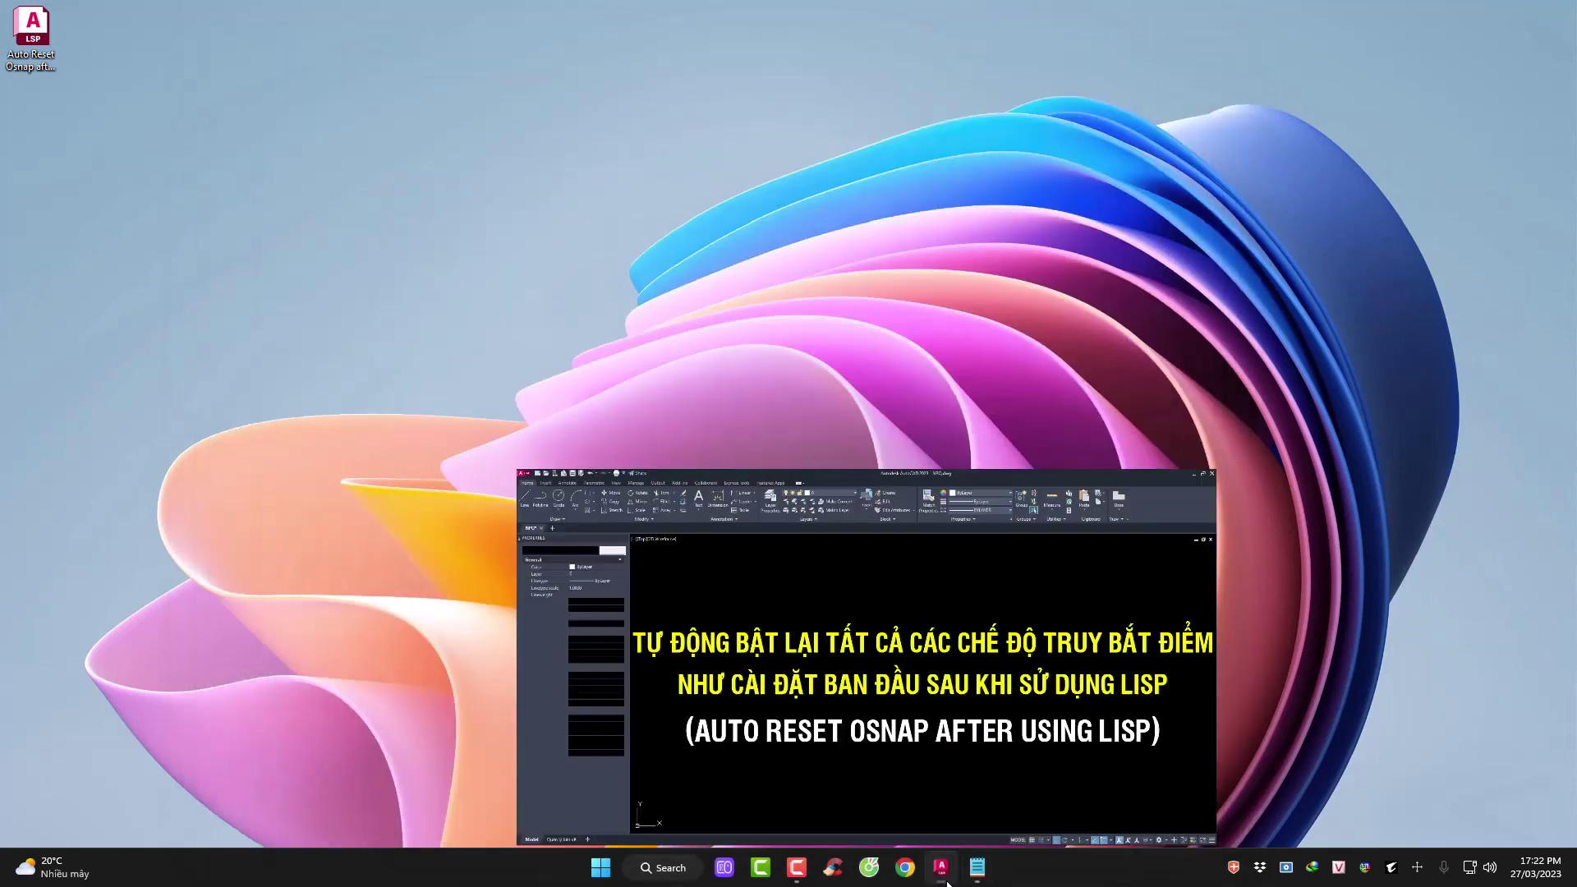
mouse_move(1107, 13)
left_mouse_down()
mouse_move(496, 194)
mouse_move(566, 12)
left_mouse_up()
type("vlisp")
key("Return")
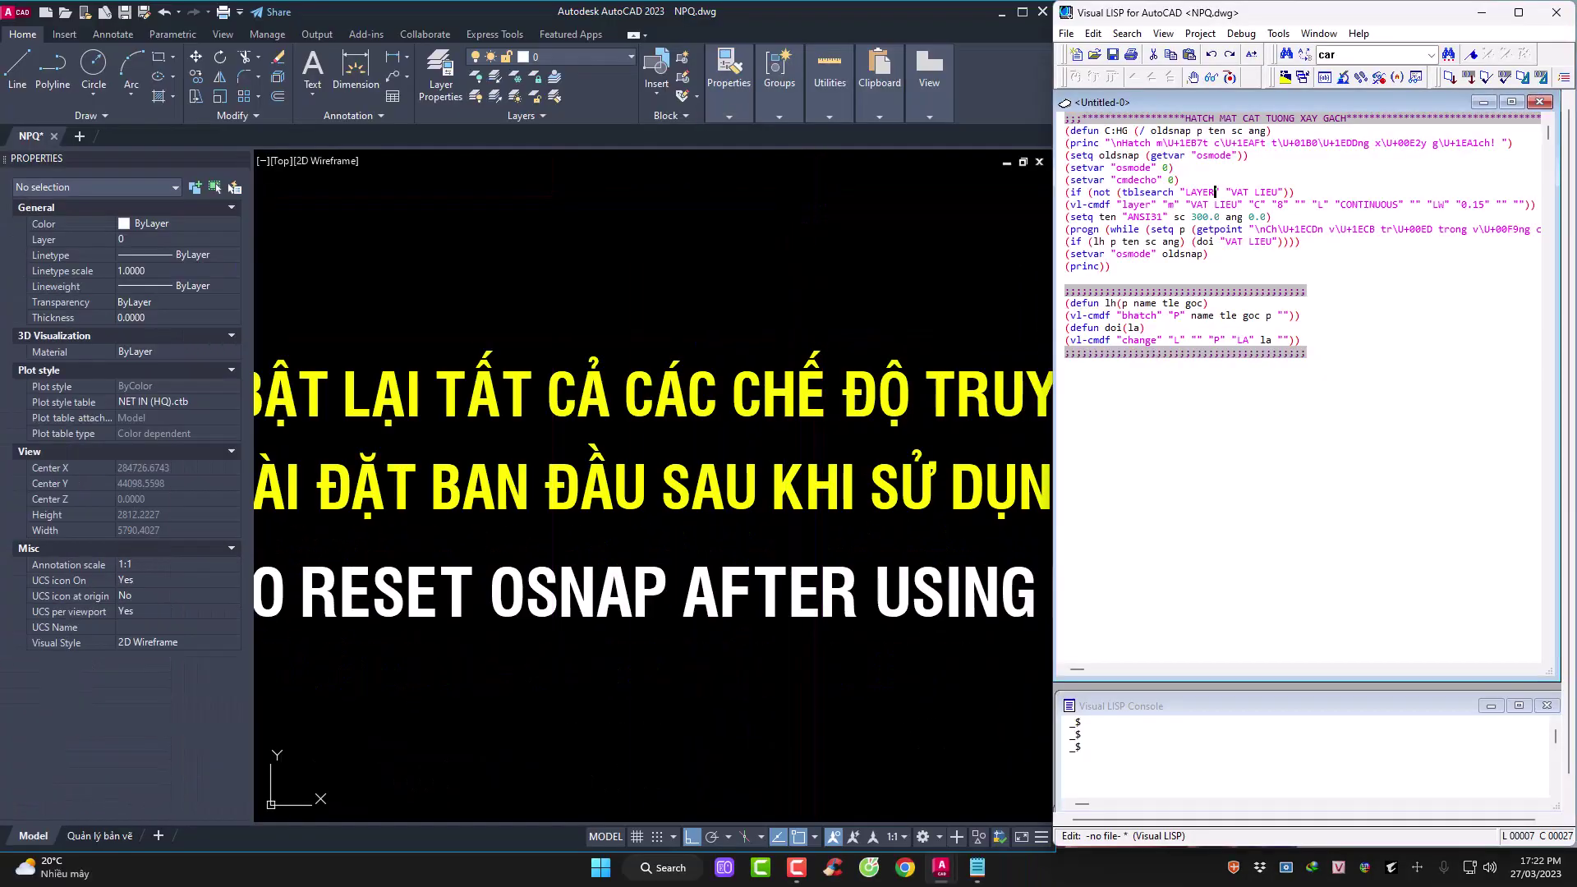
Review the hatch routine's lines that save osmode to oldsnap, zero it, and restore it
left_click(1306, 276)
left_click_drag(1323, 353, 1056, 124)
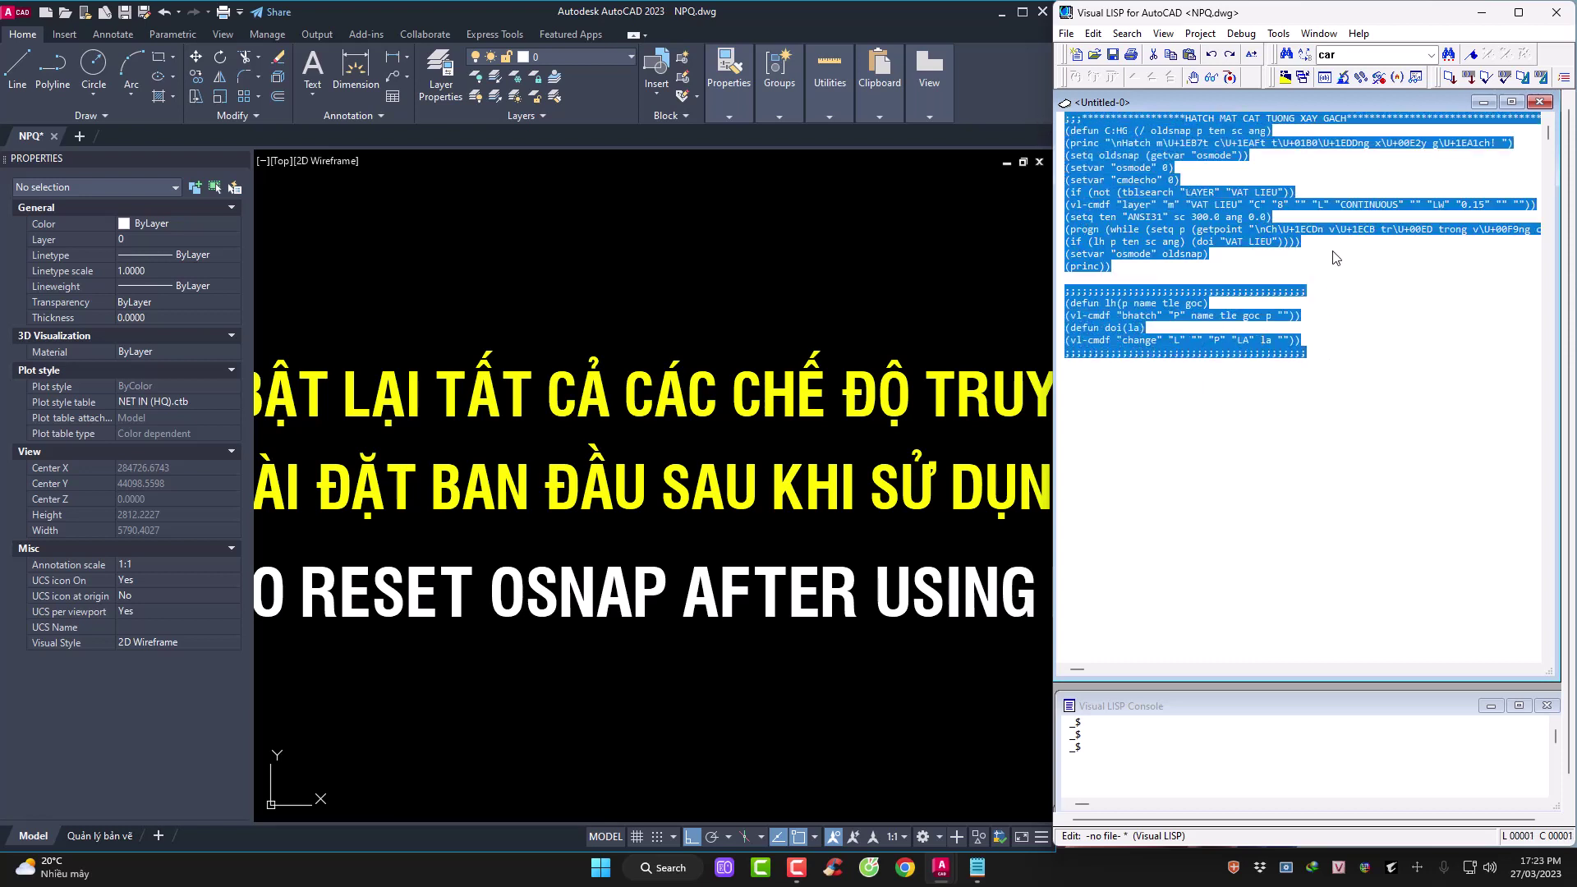
left_click(1187, 168)
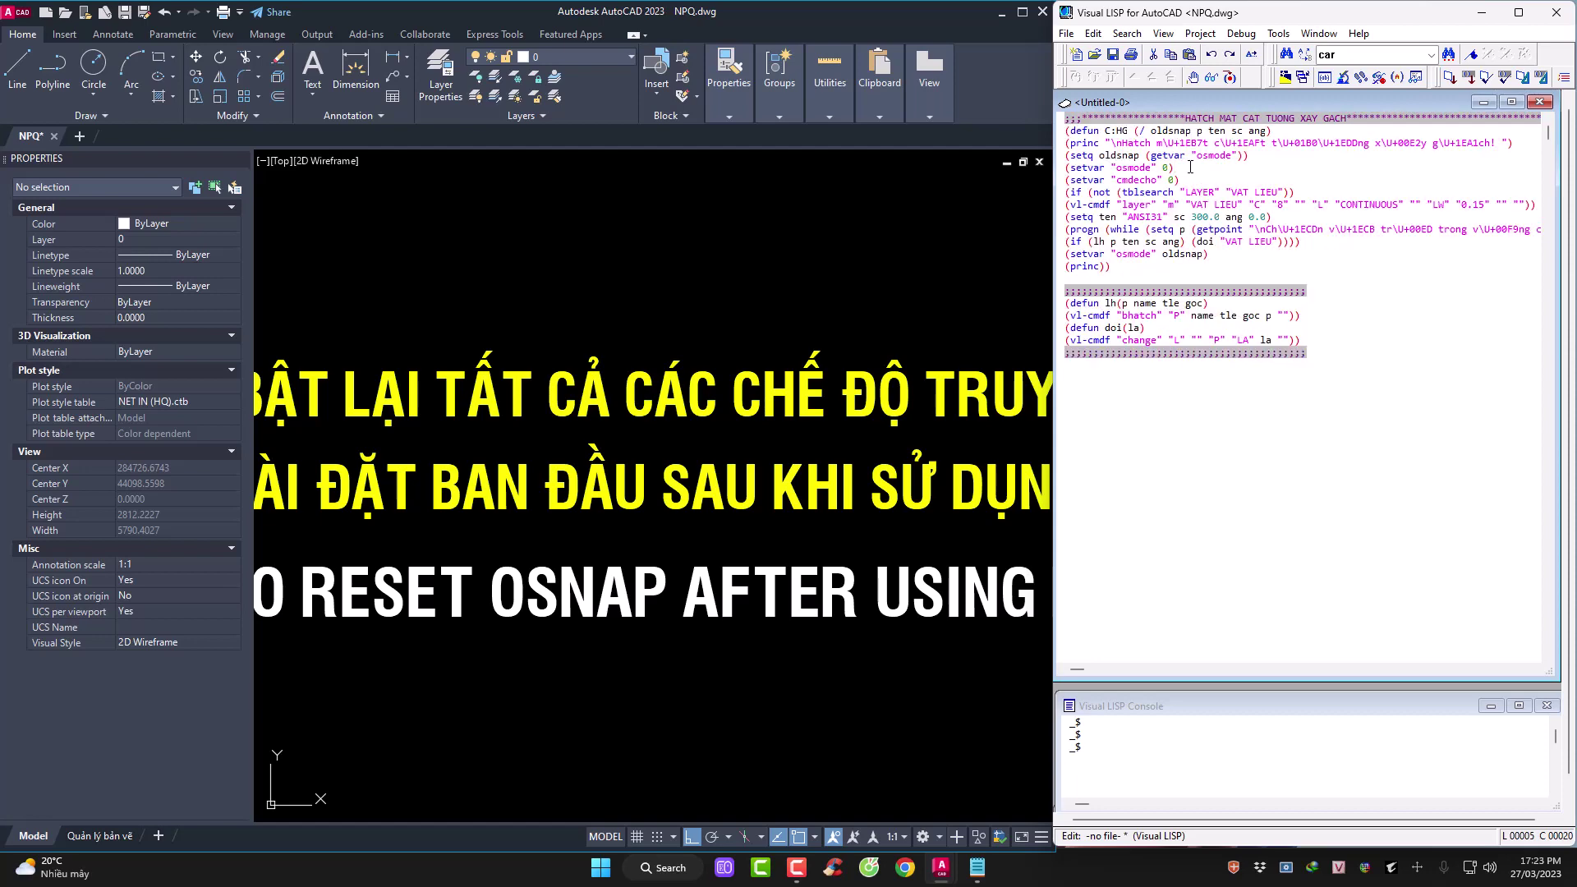
left_click_drag(1190, 168, 1066, 158)
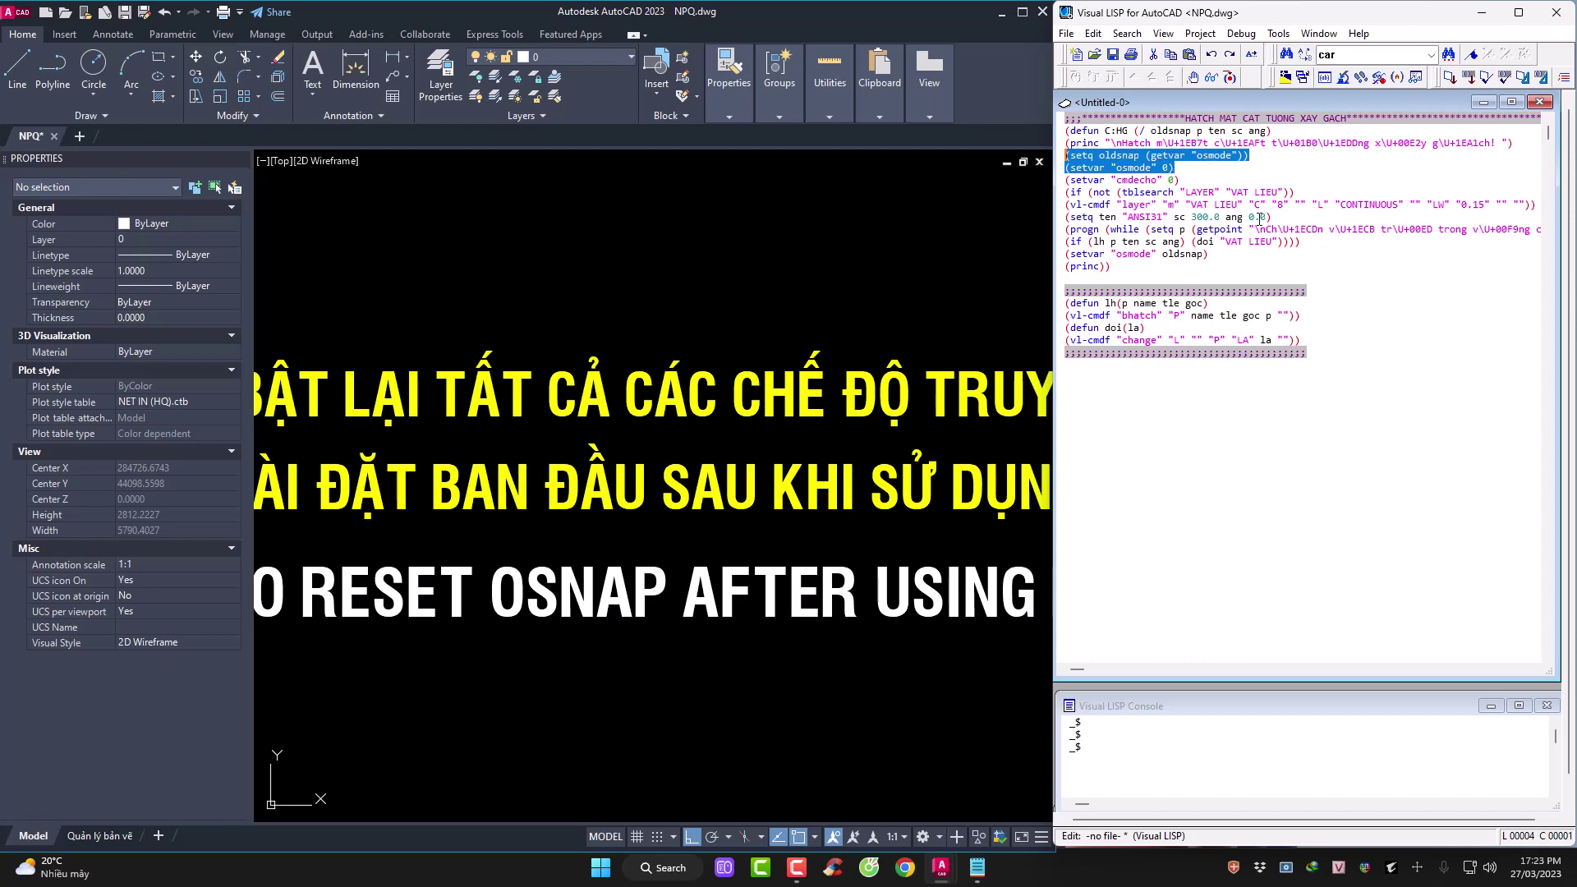
left_click_drag(1208, 254, 1067, 254)
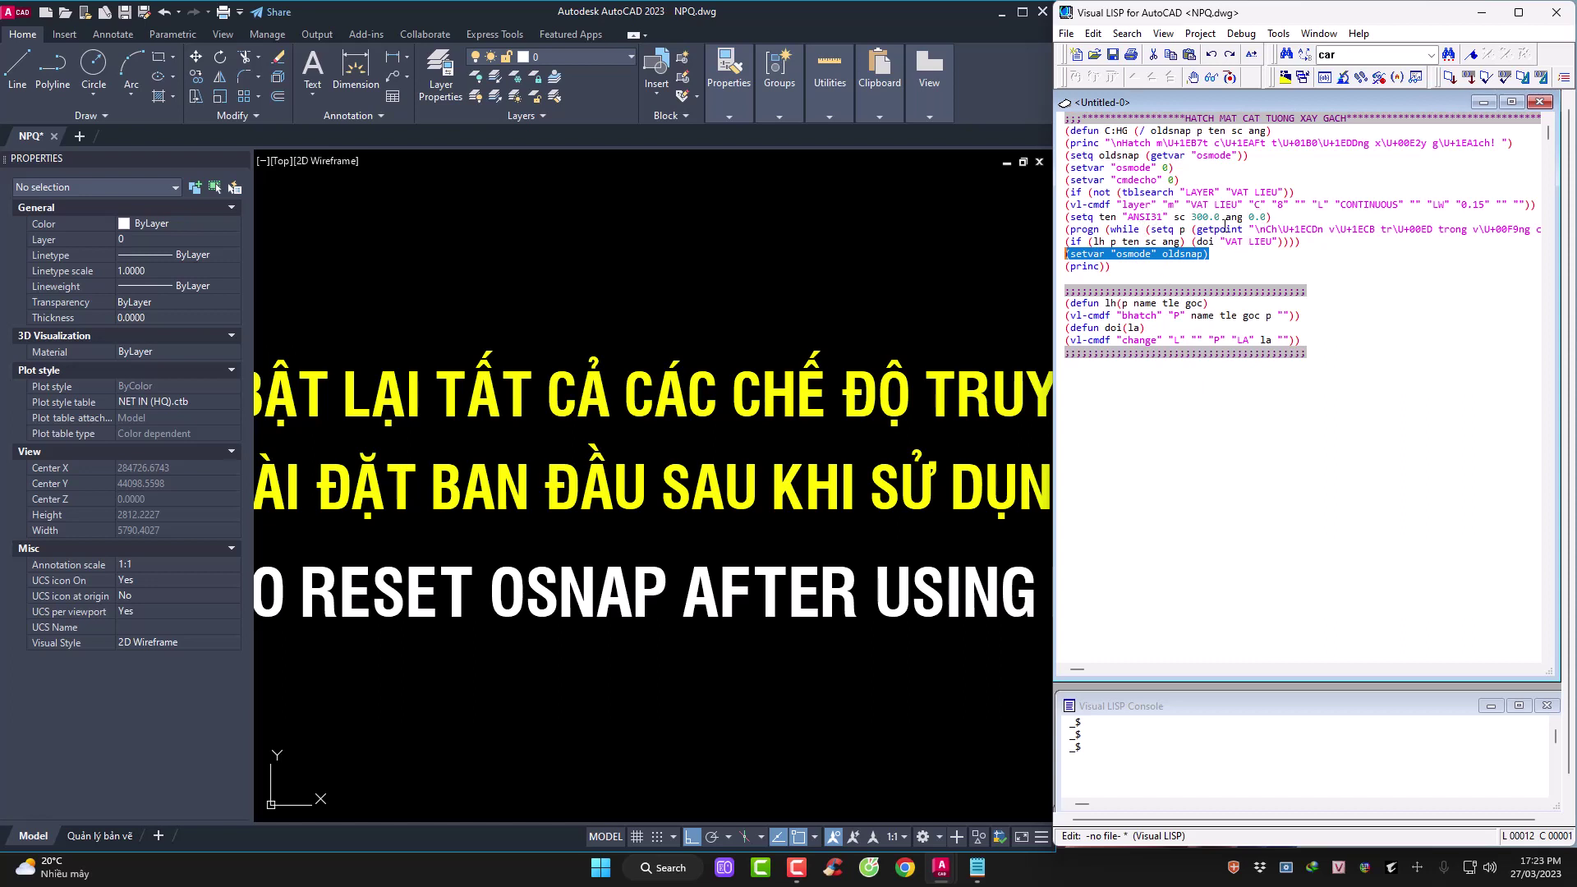
left_click_drag(1314, 241, 1074, 155)
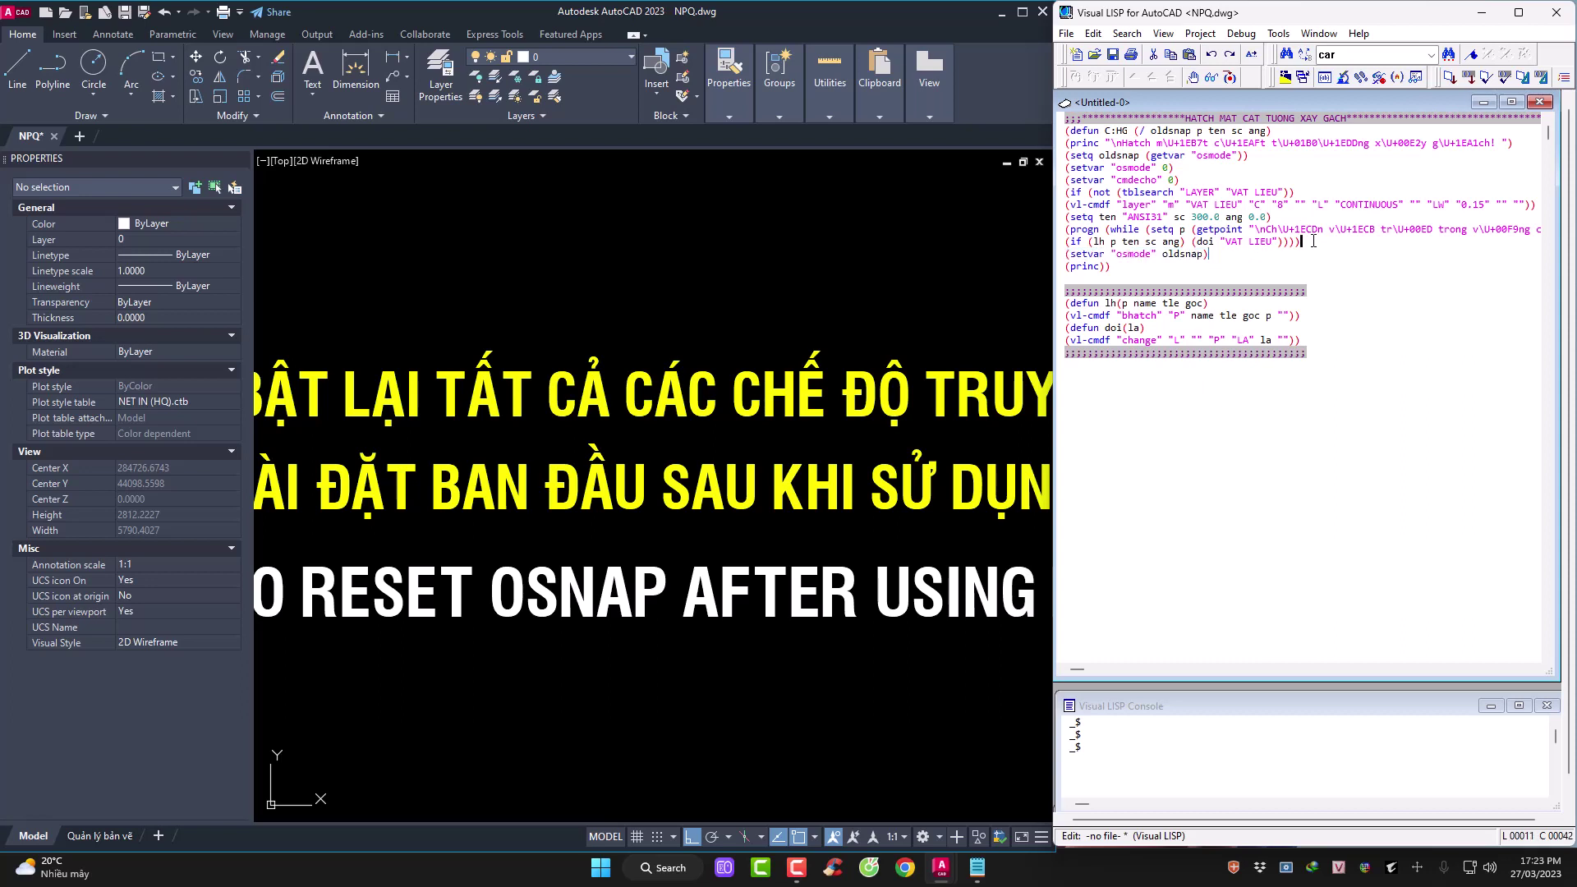
left_click(1150, 219)
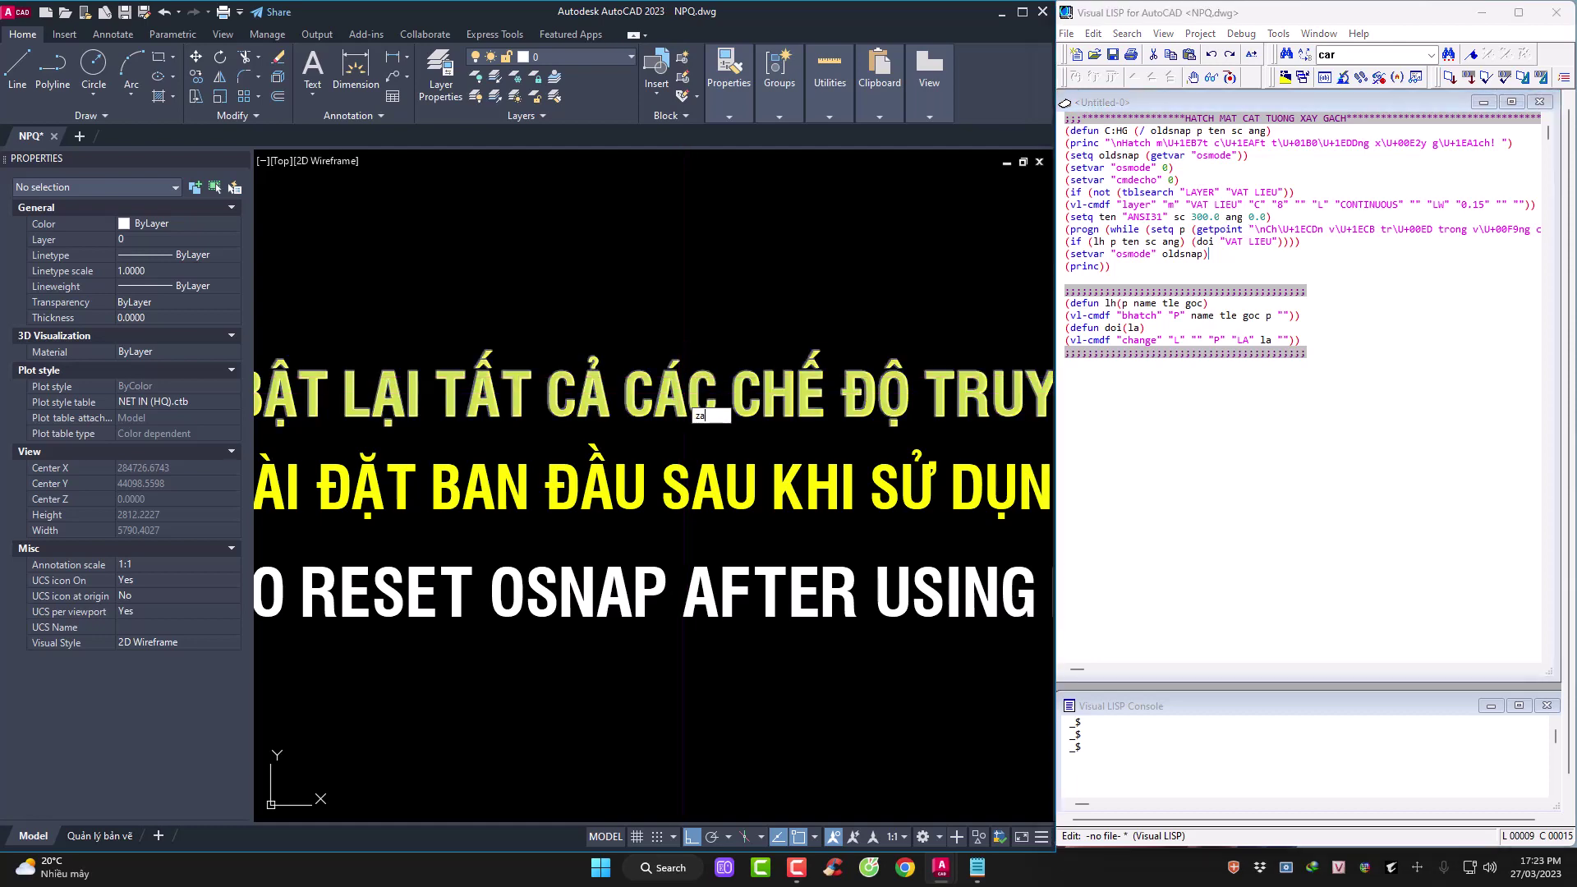
Recheck the osmode save and restore lines, then select the whole HG routine
left_click(679, 395)
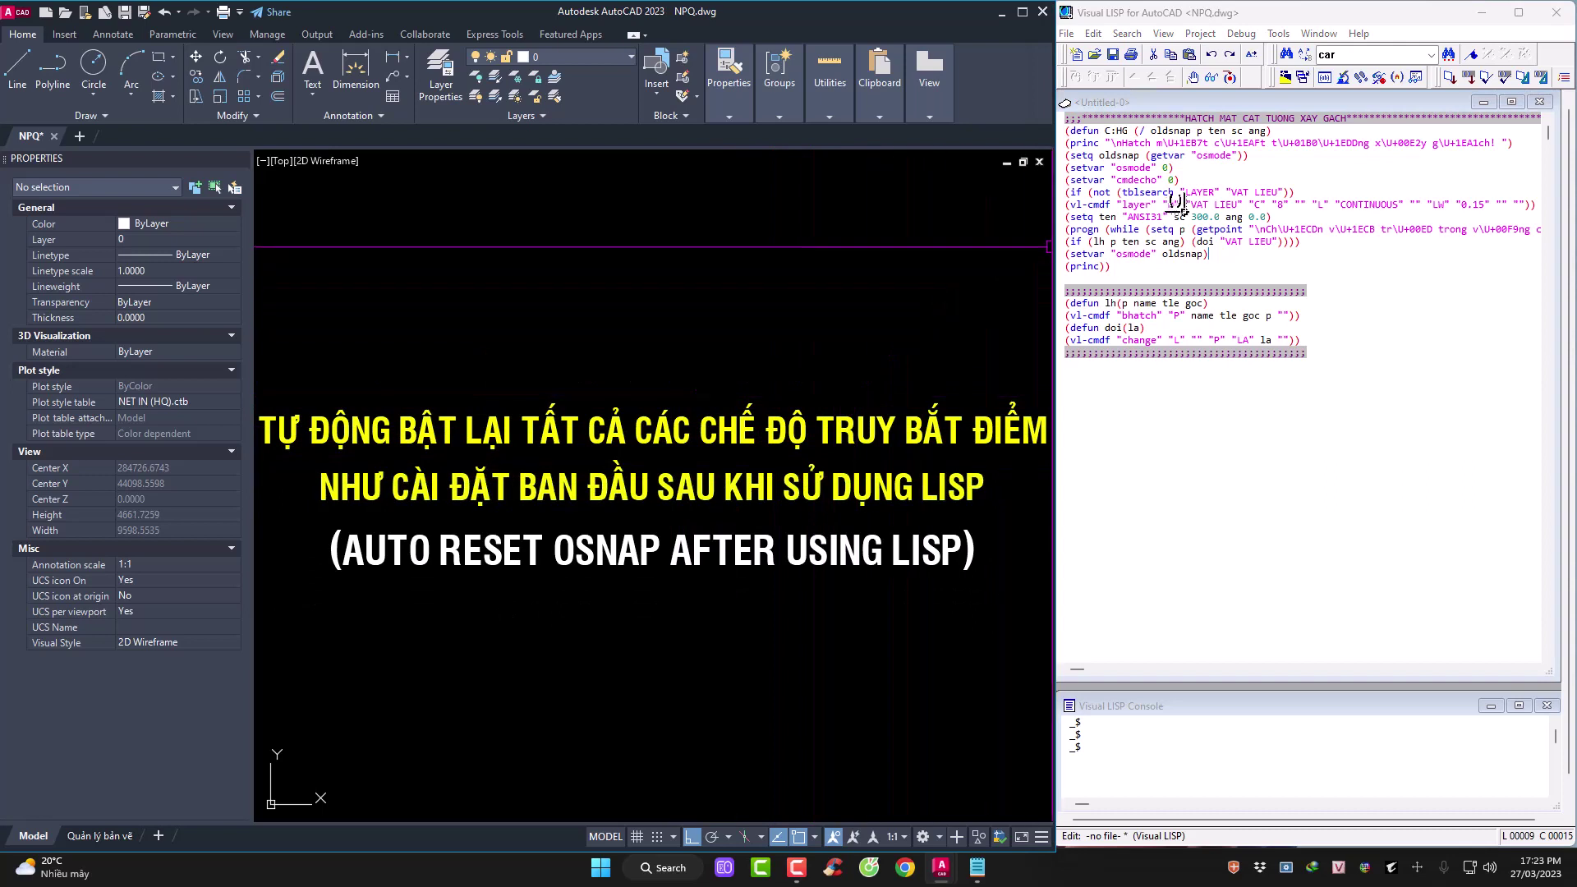
left_click(1214, 180)
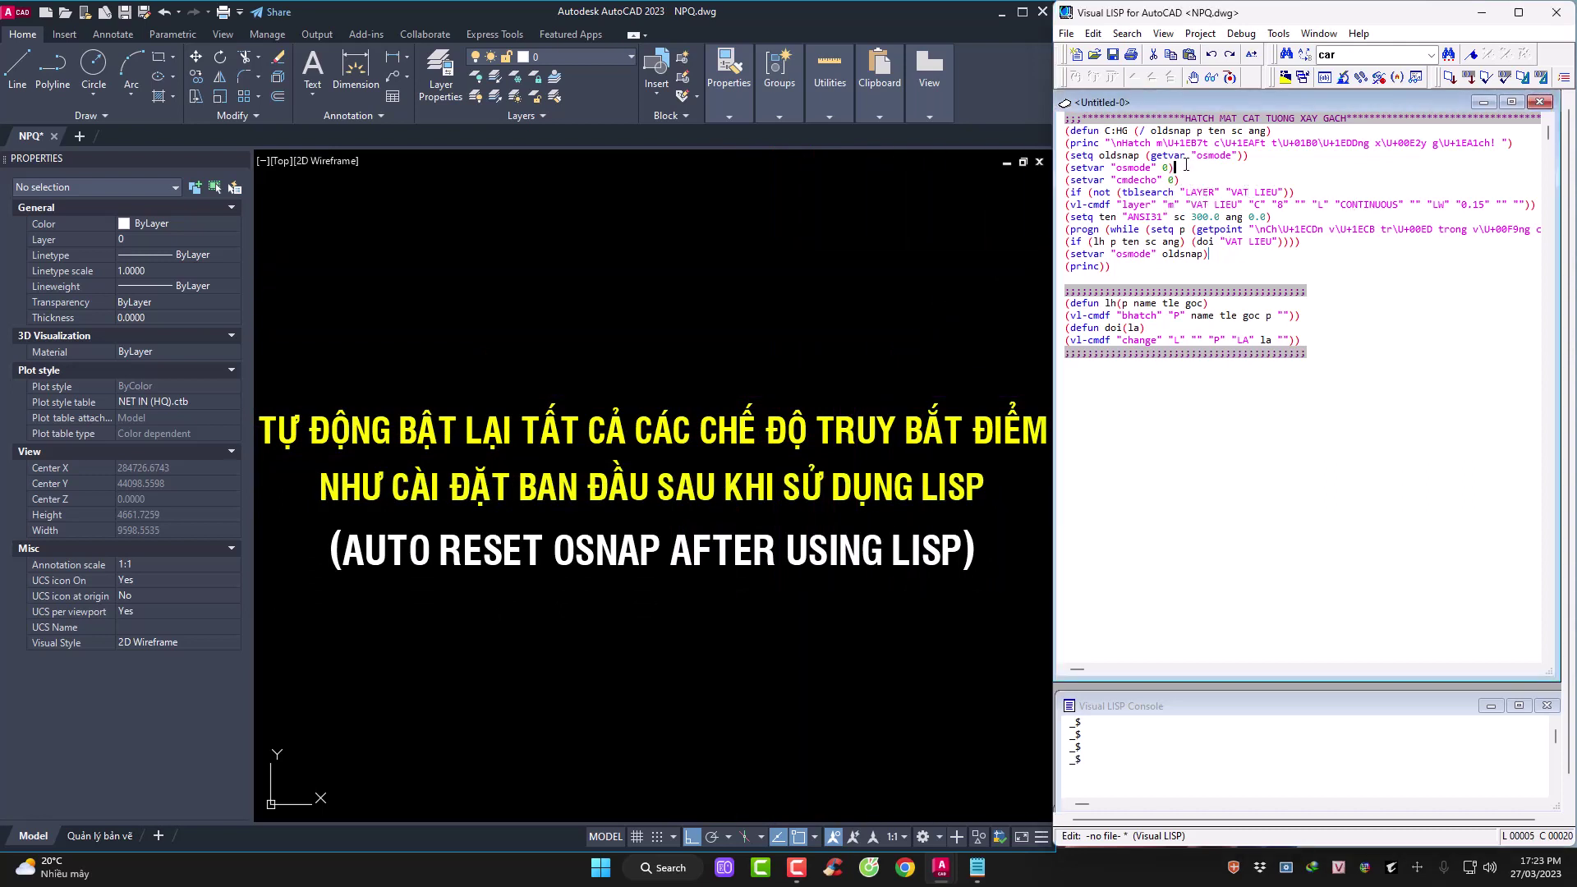
mouse_move(1185, 167)
left_mouse_down()
mouse_move(1060, 170)
mouse_move(1060, 156)
left_mouse_up()
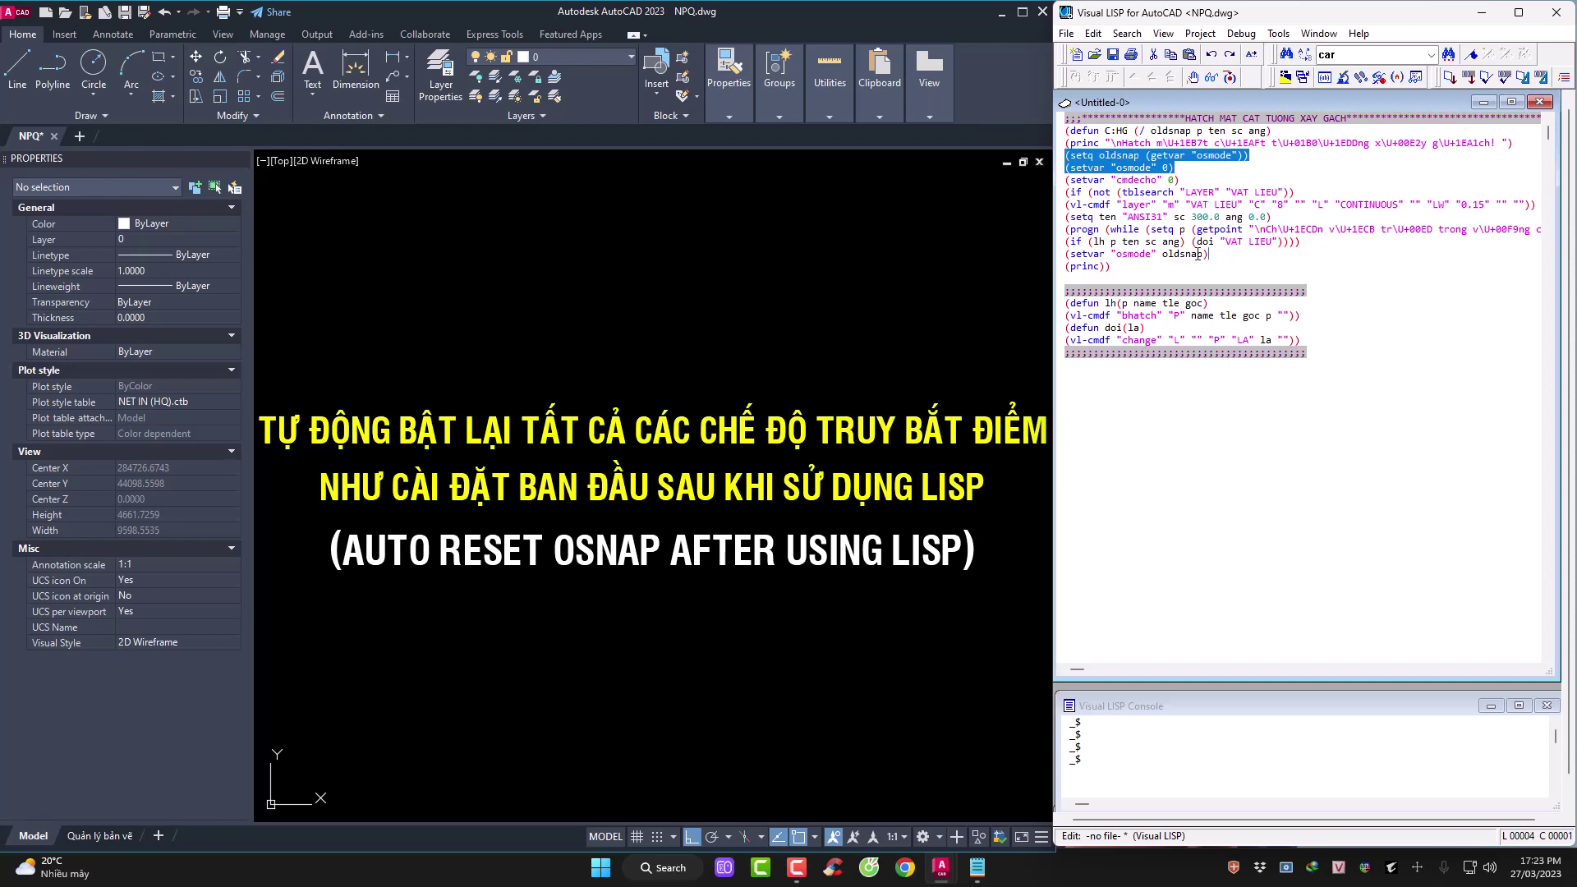
left_click_drag(1212, 254, 1056, 261)
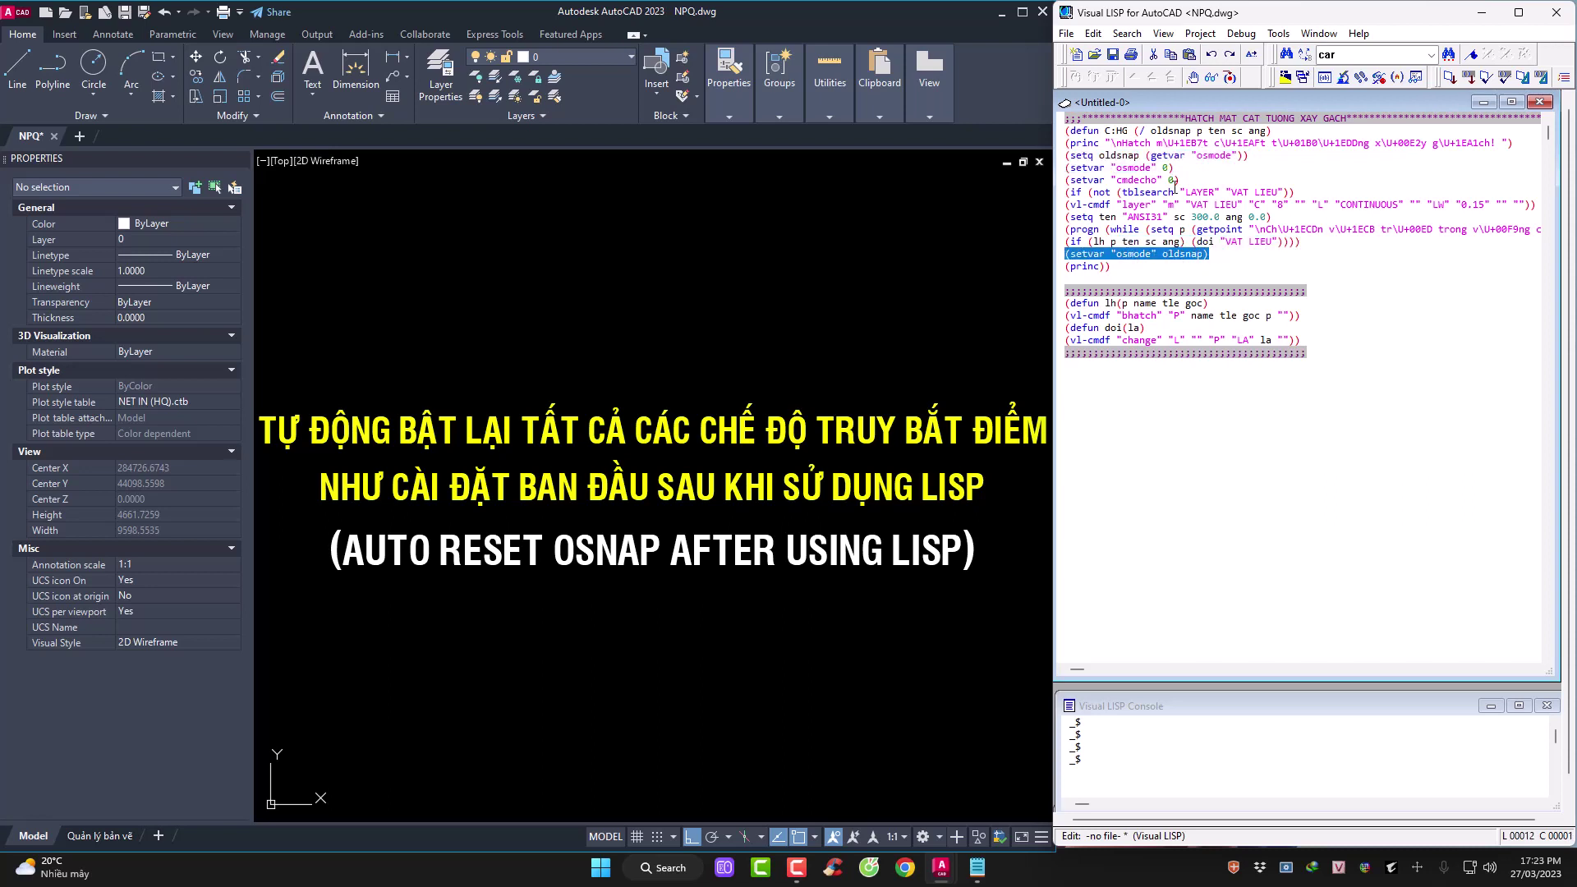
left_click(1176, 181)
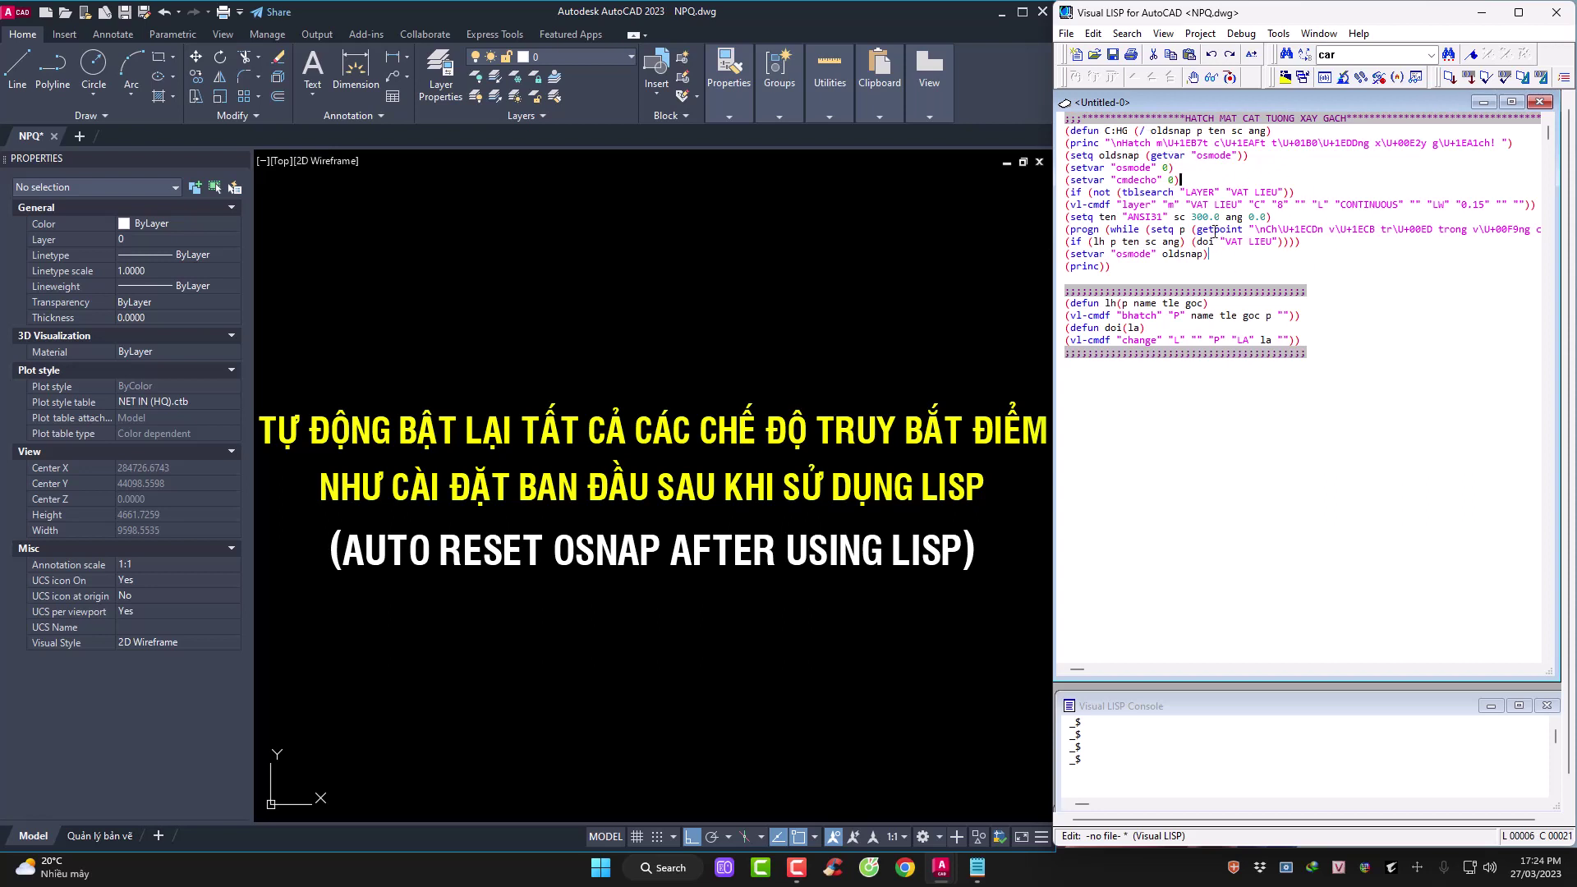
left_click_drag(1306, 353, 1047, 119)
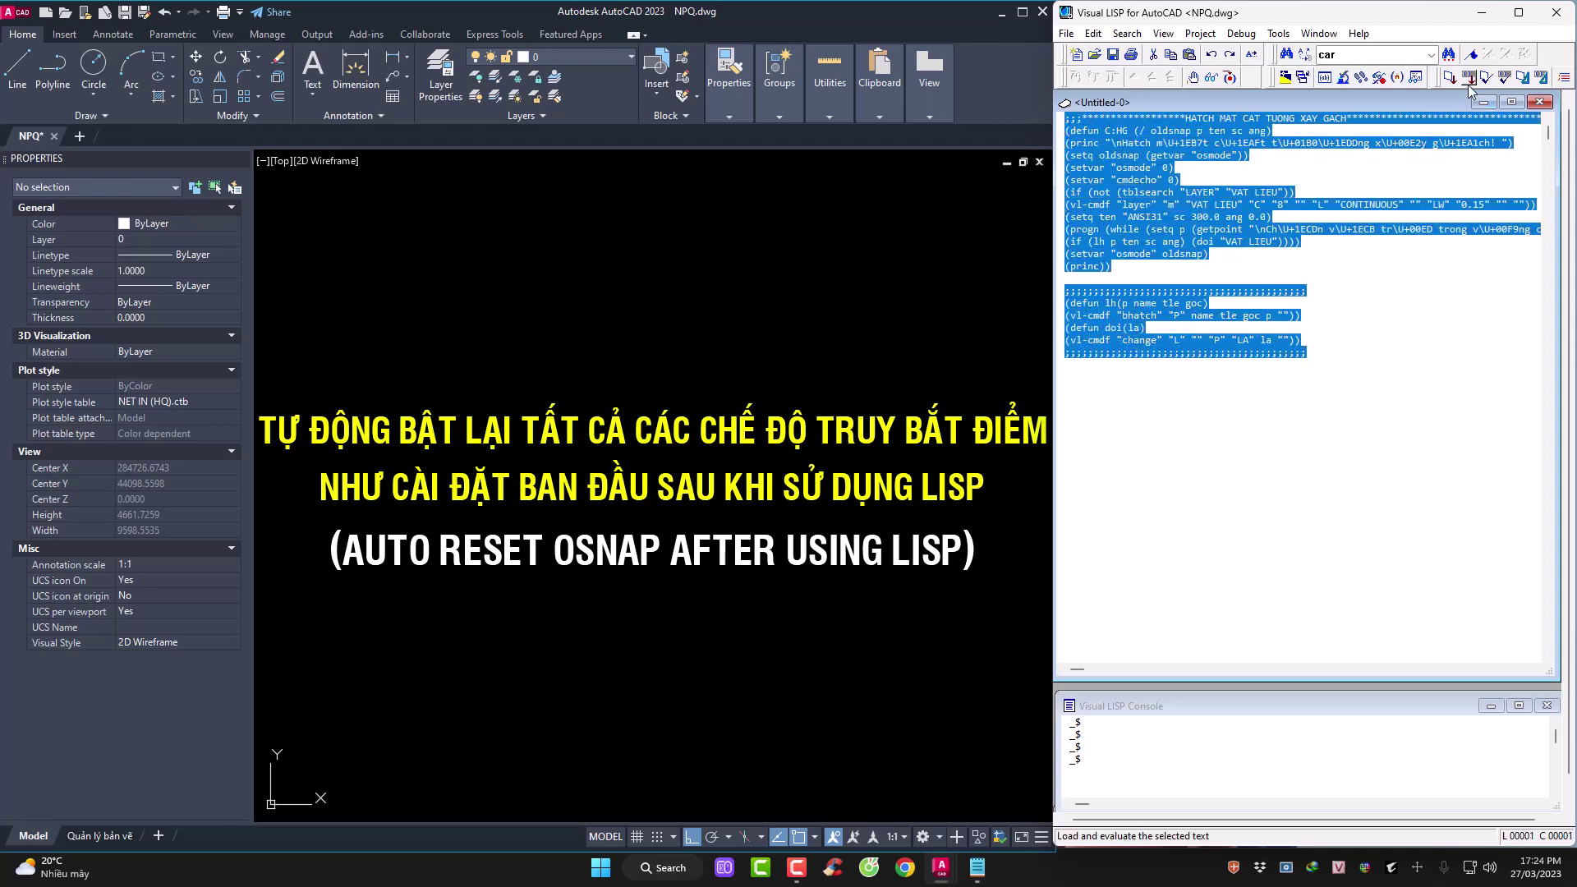
Load the HG code, draw a rectangle, and open Drafting Settings showing all snaps on
left_click(1470, 82)
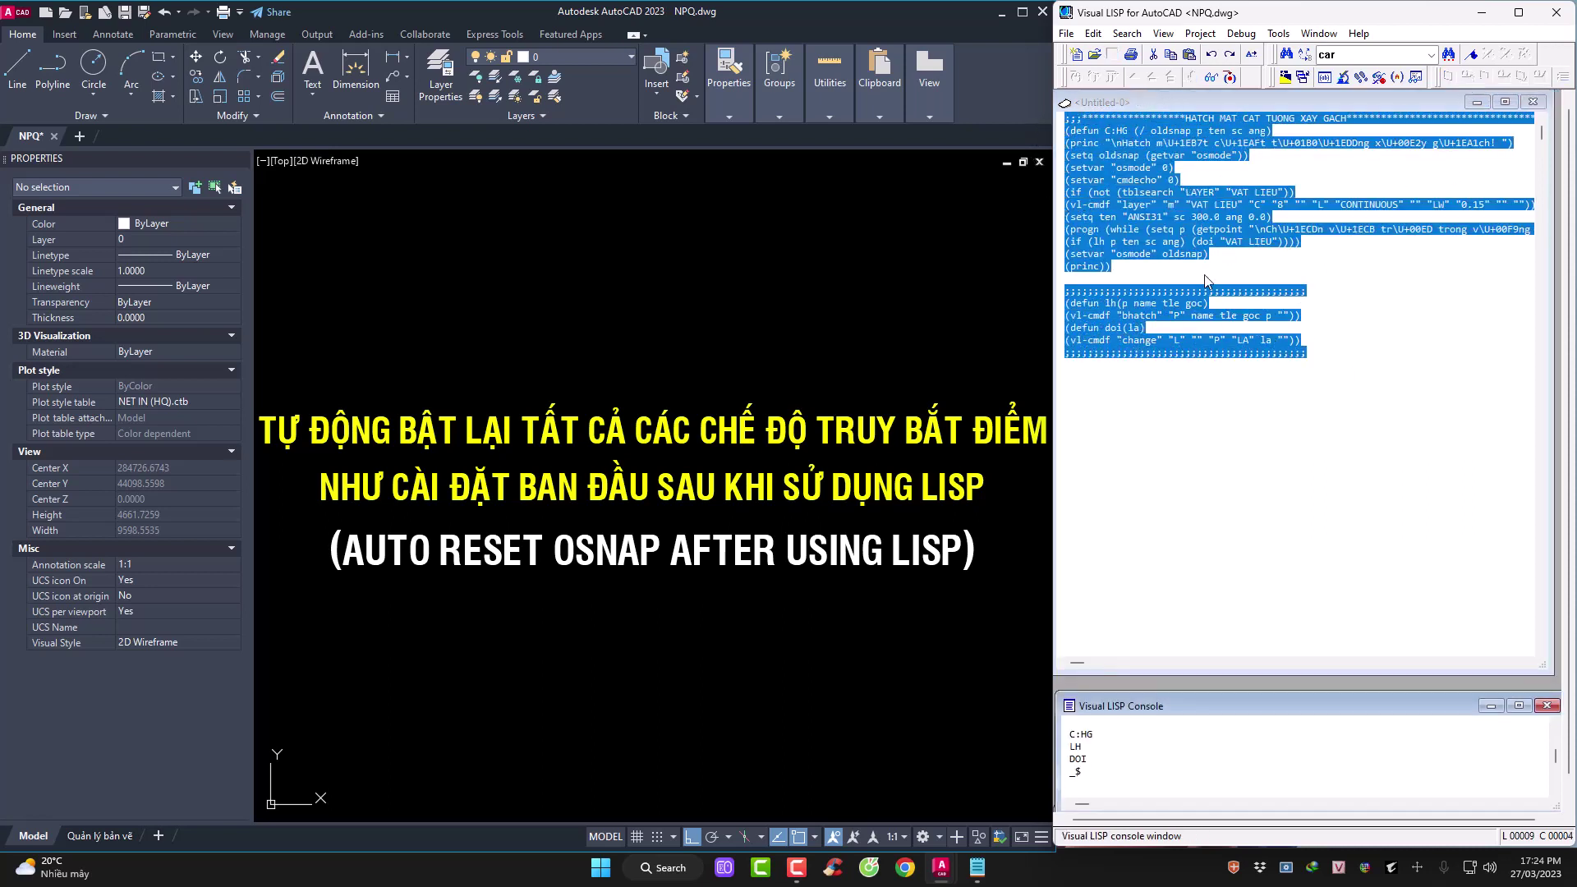
left_click(795, 598)
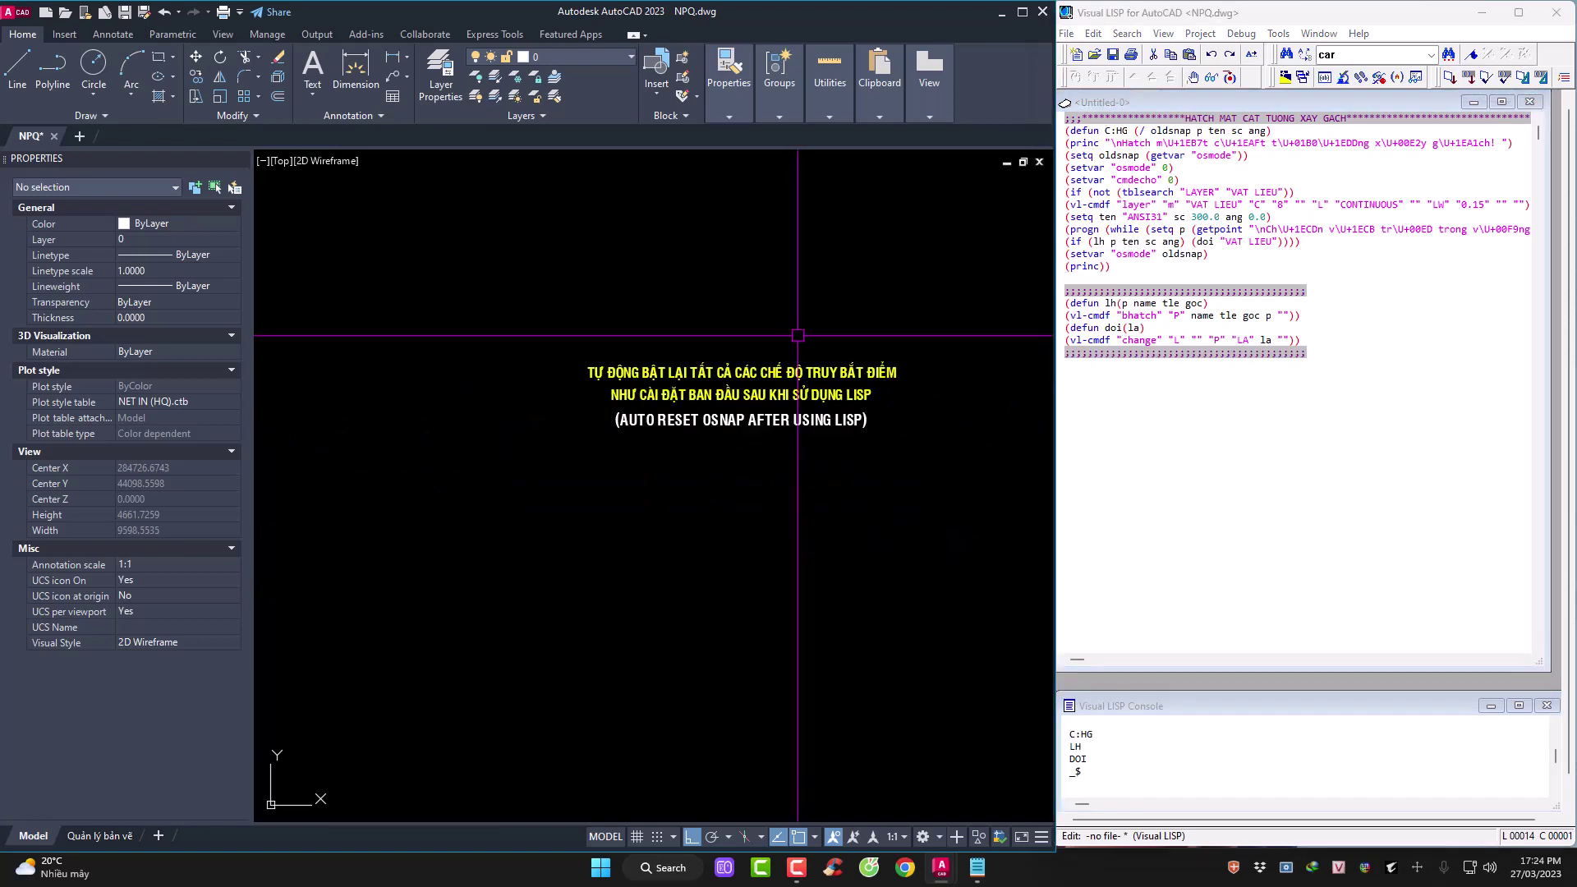
scroll(795, 341, "down", 2)
left_click(612, 443)
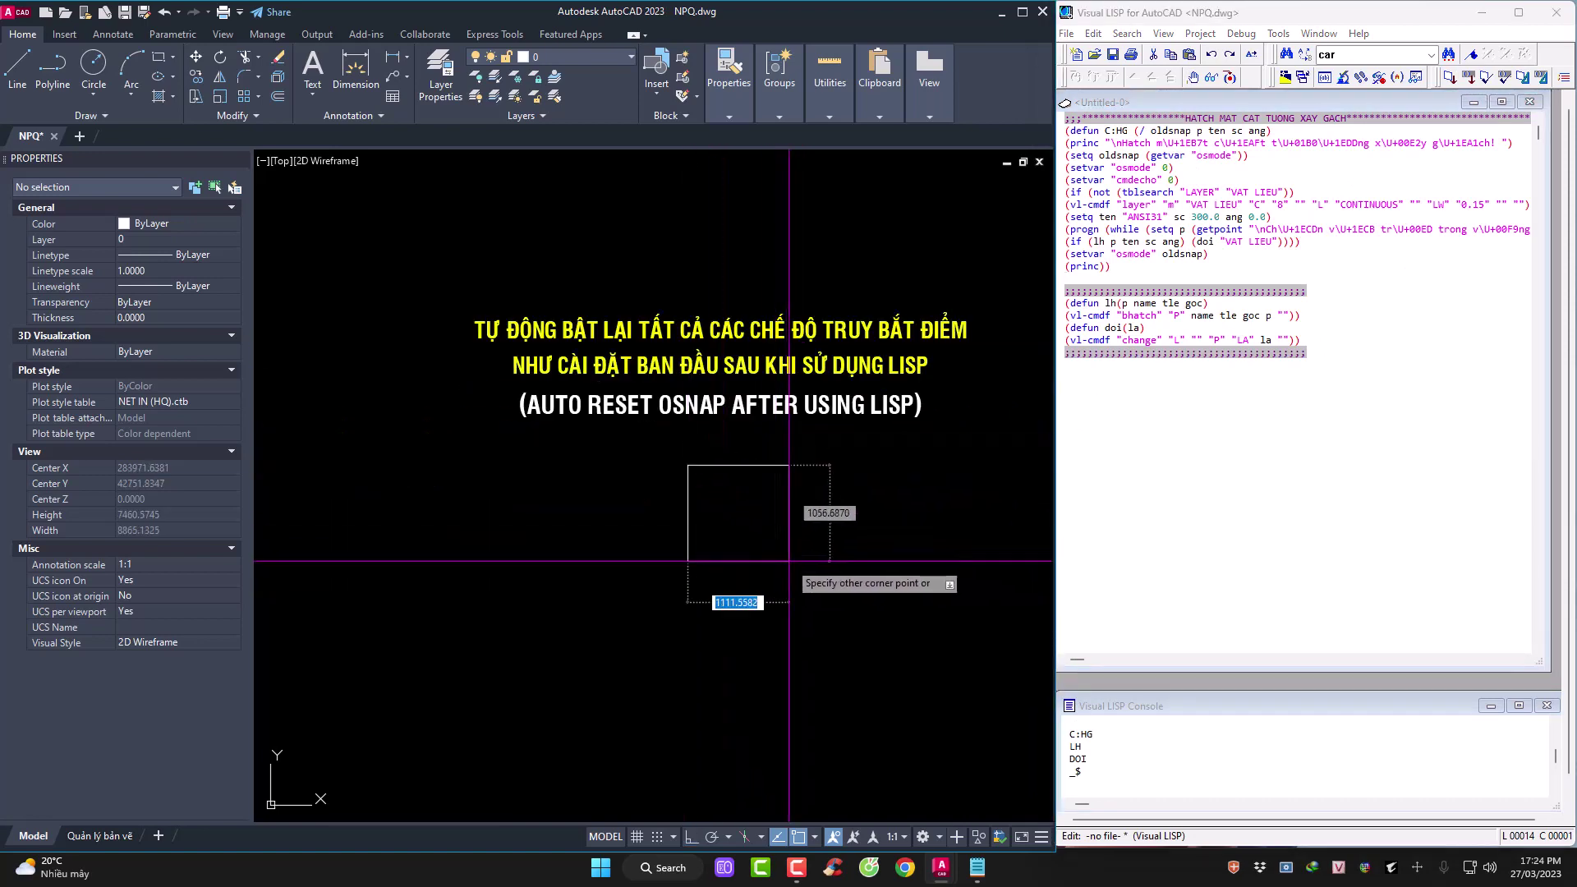
left_click(841, 621)
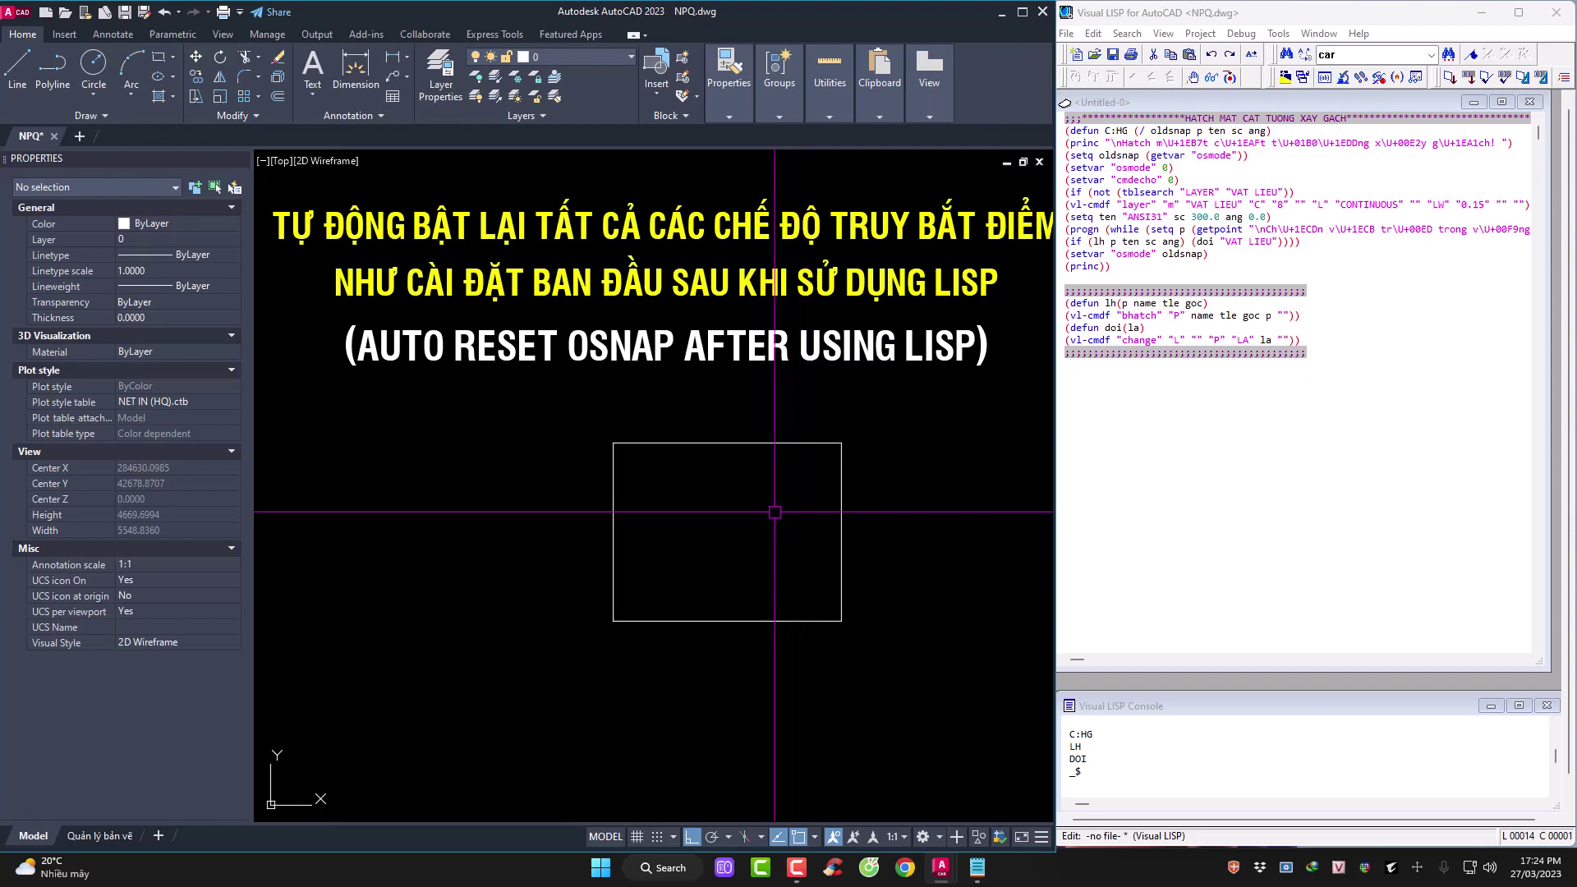
type("os")
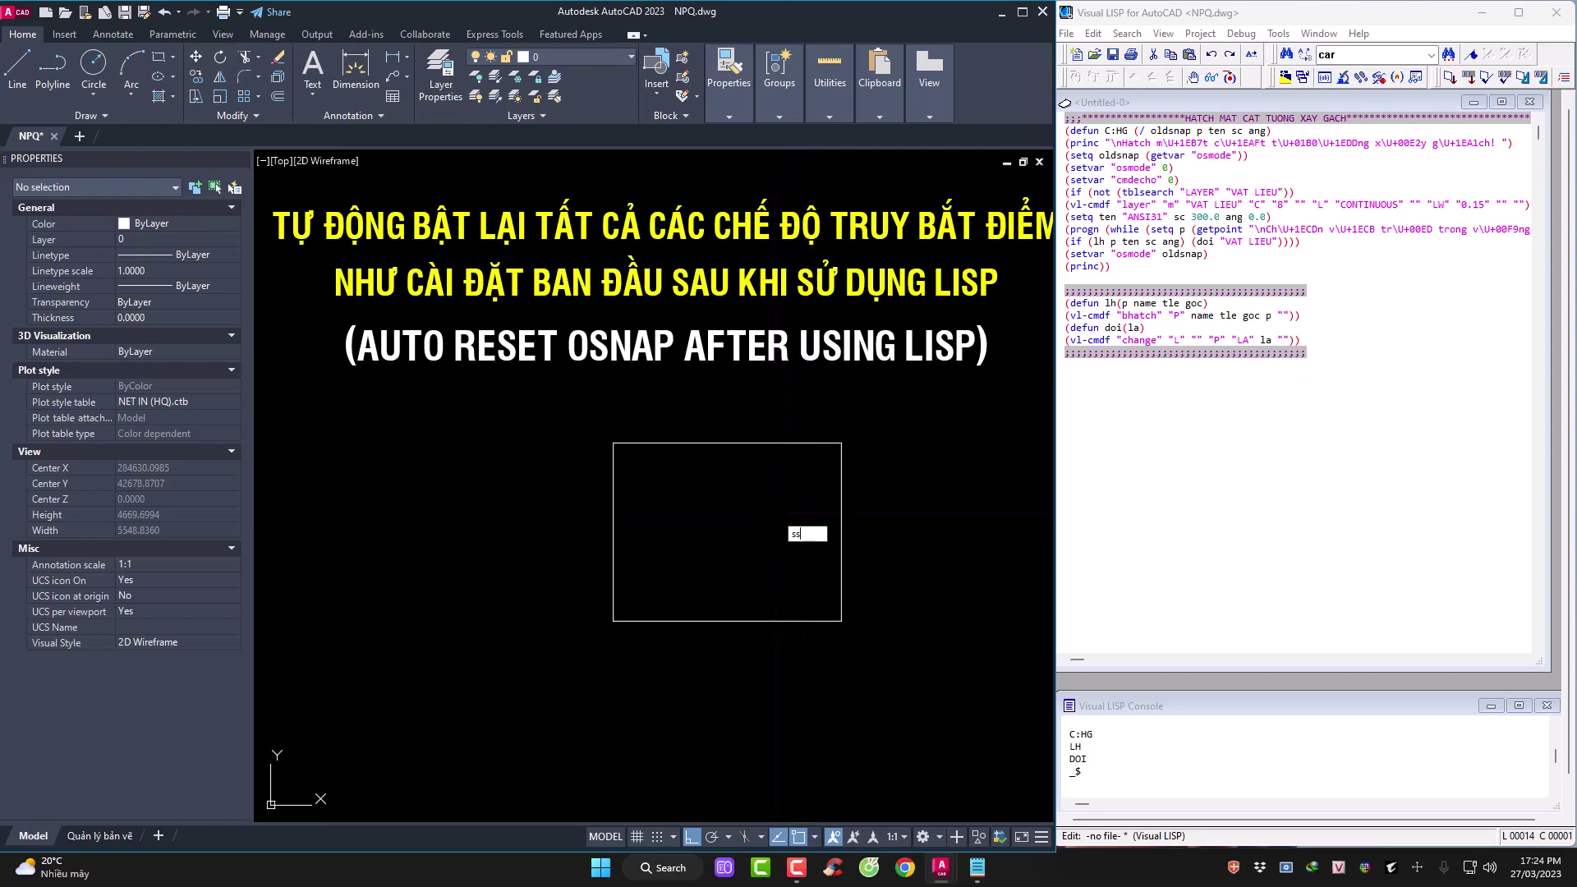
key("Return")
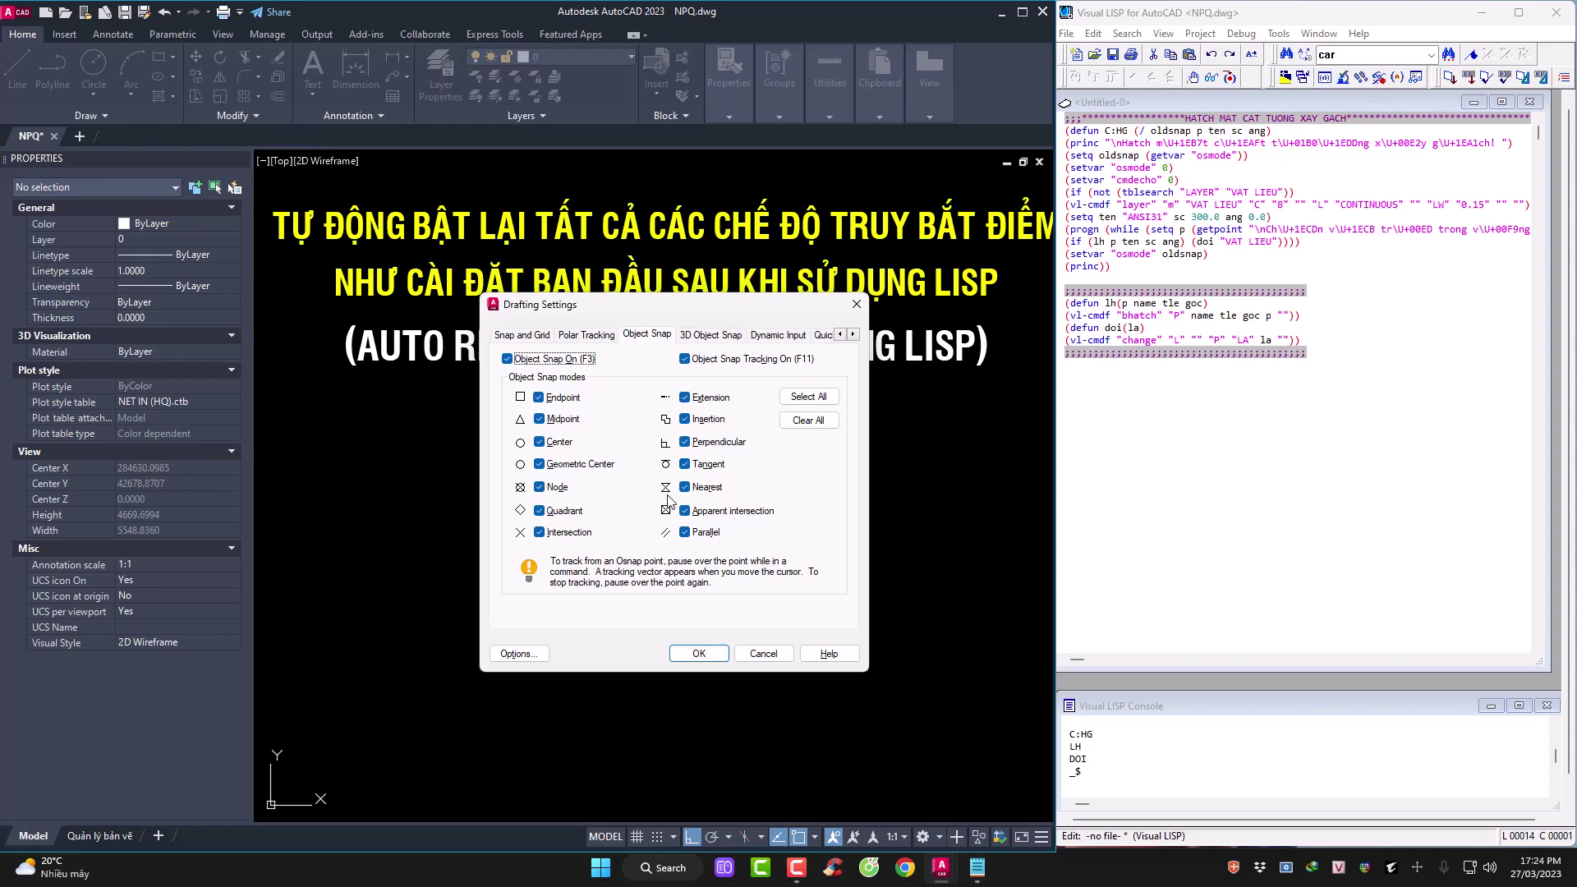
Start the HG routine and check the object snap settings mid-command
left_click(699, 653)
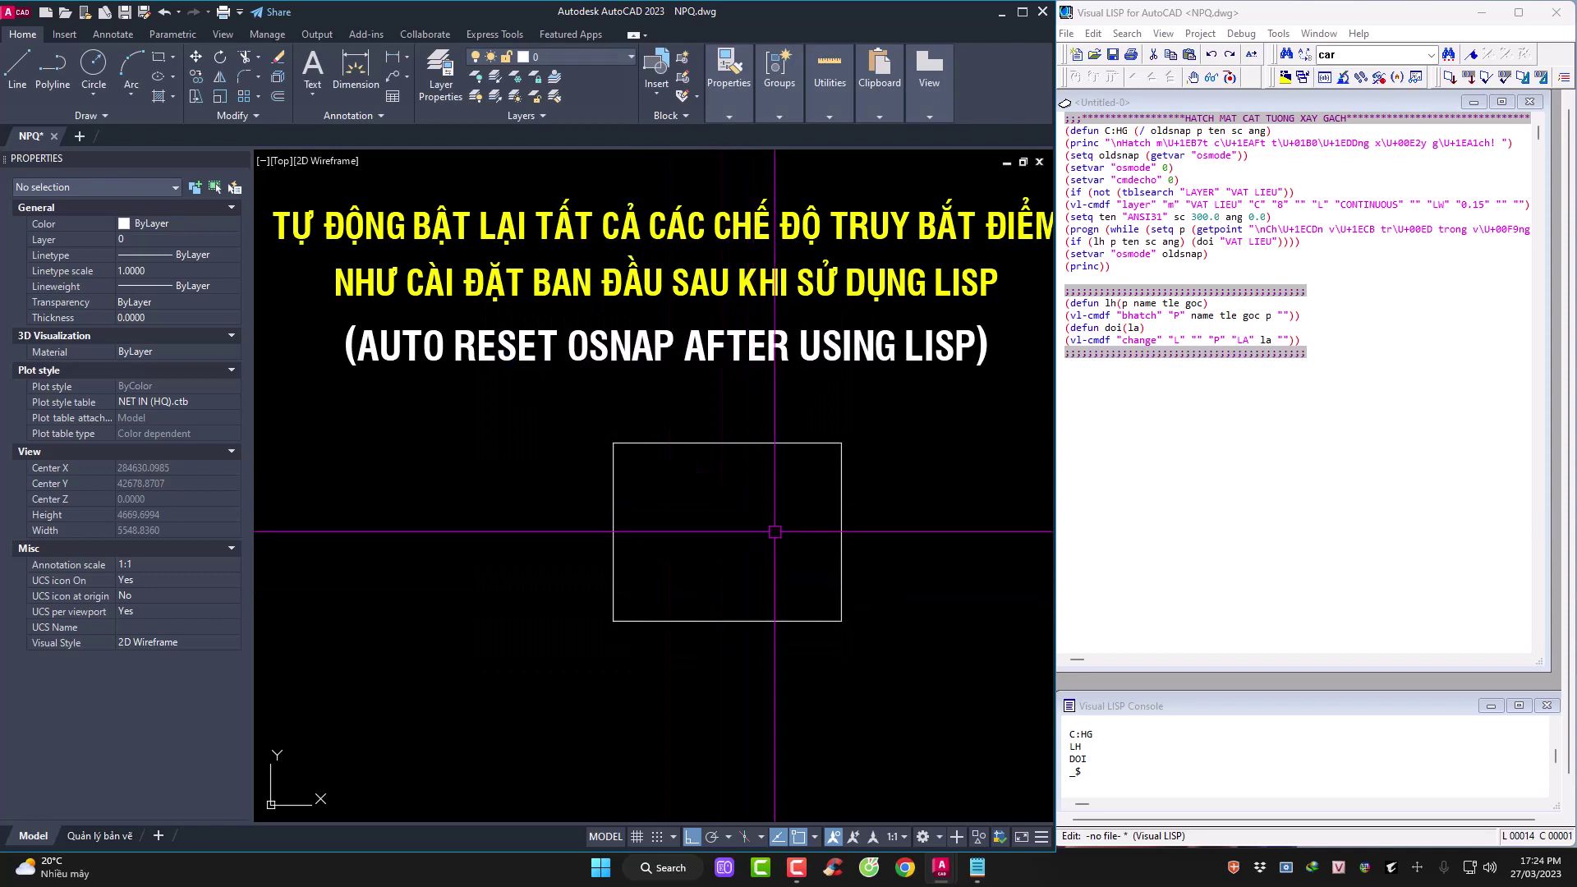
type("hg")
key("Return")
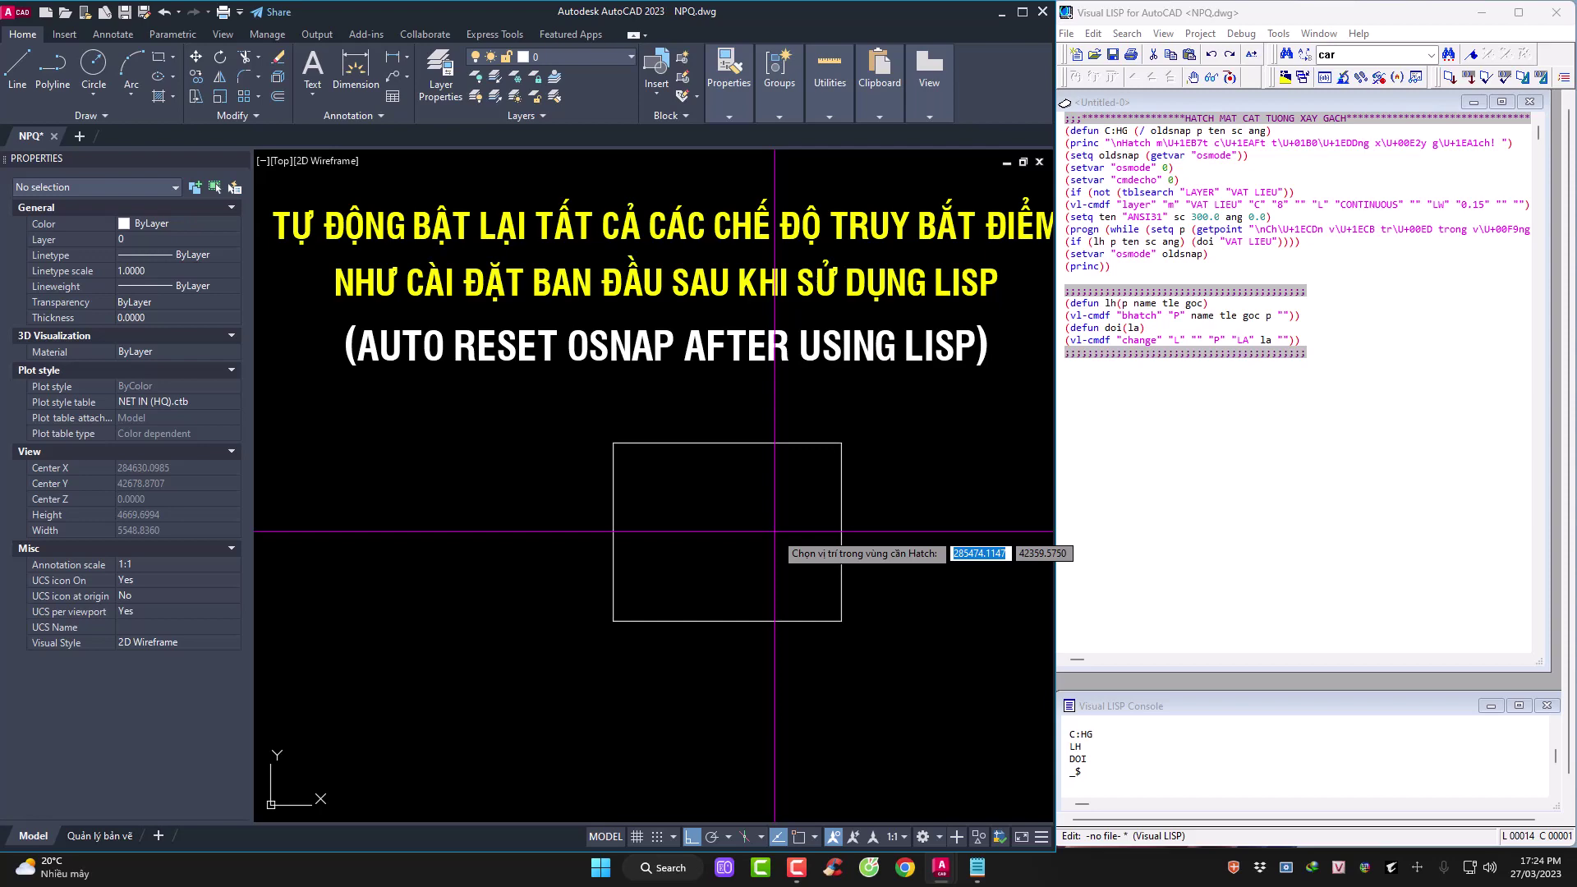
key("Escape")
type("os")
key("Return")
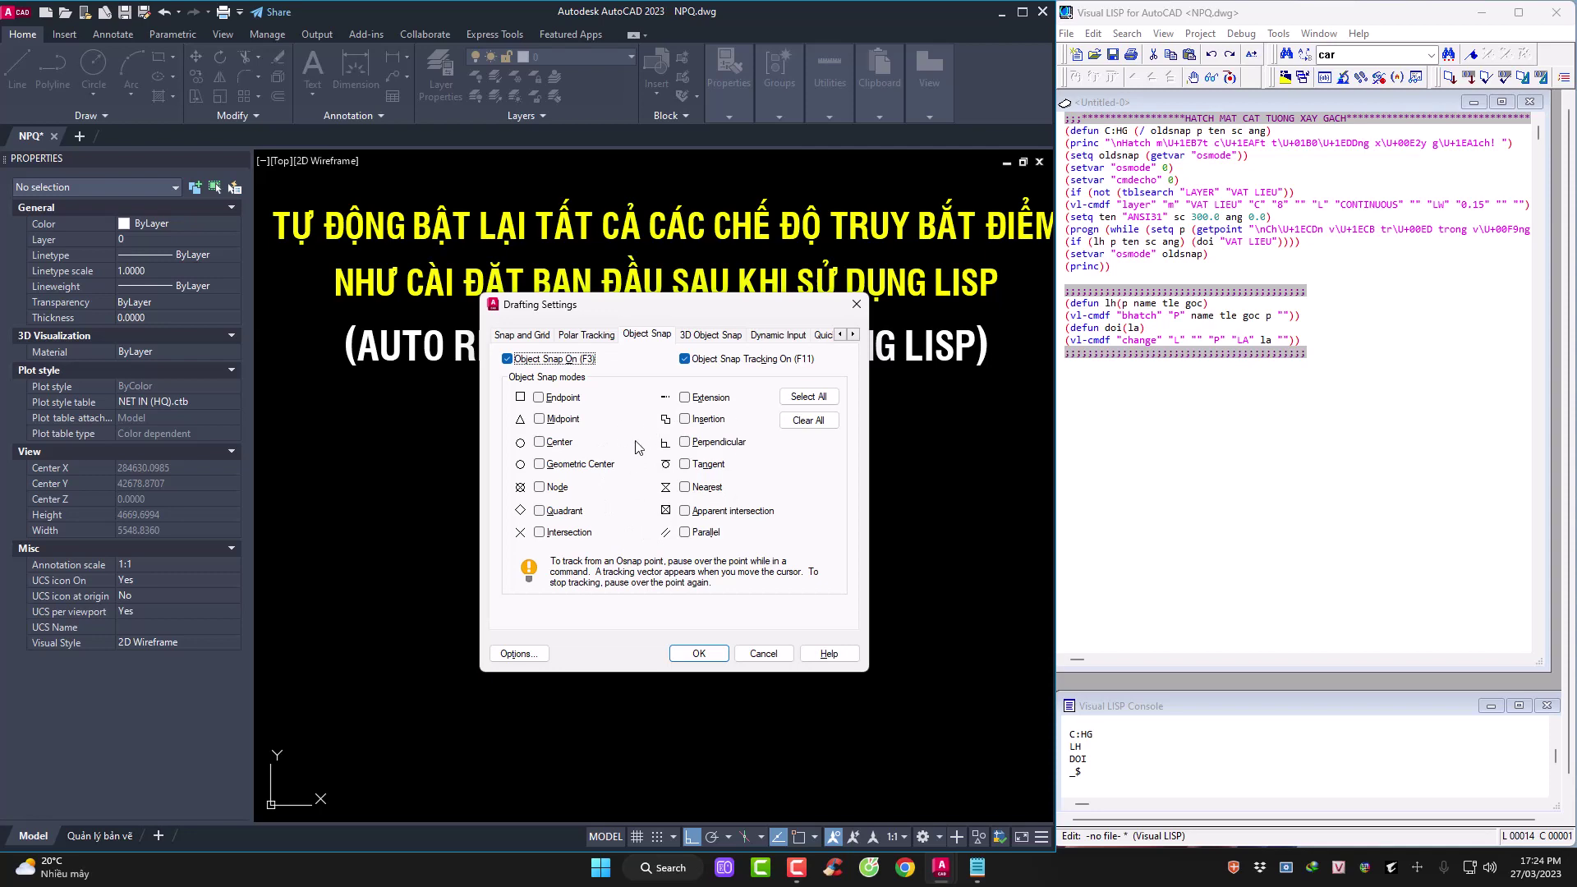
Fill the rectangle with the HG diagonal hatch by picking inside it
left_click(699, 653)
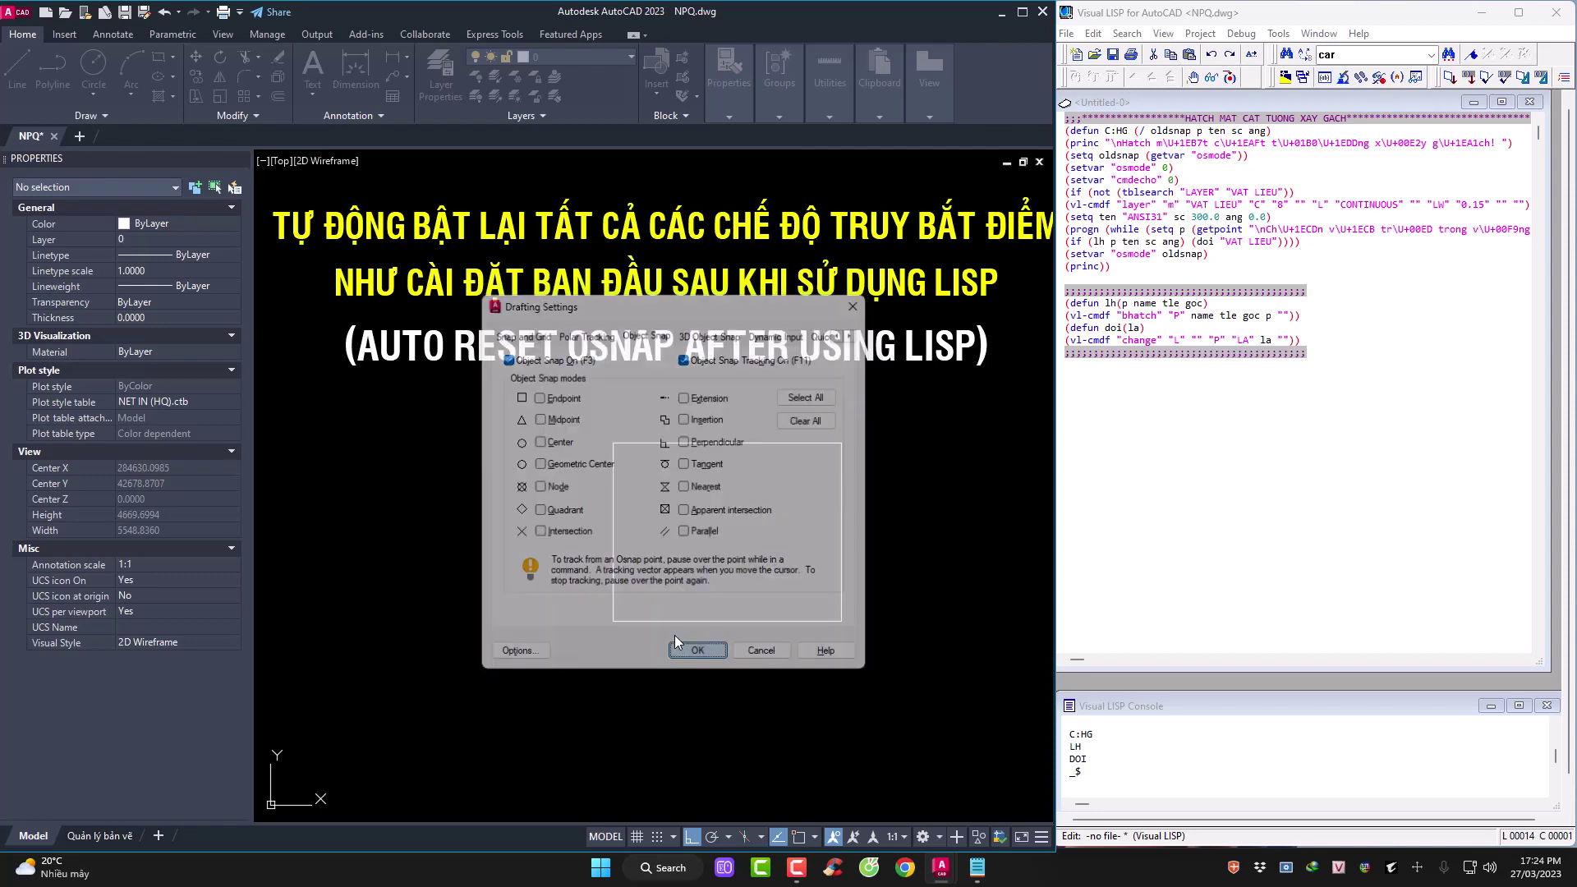
left_click(718, 510)
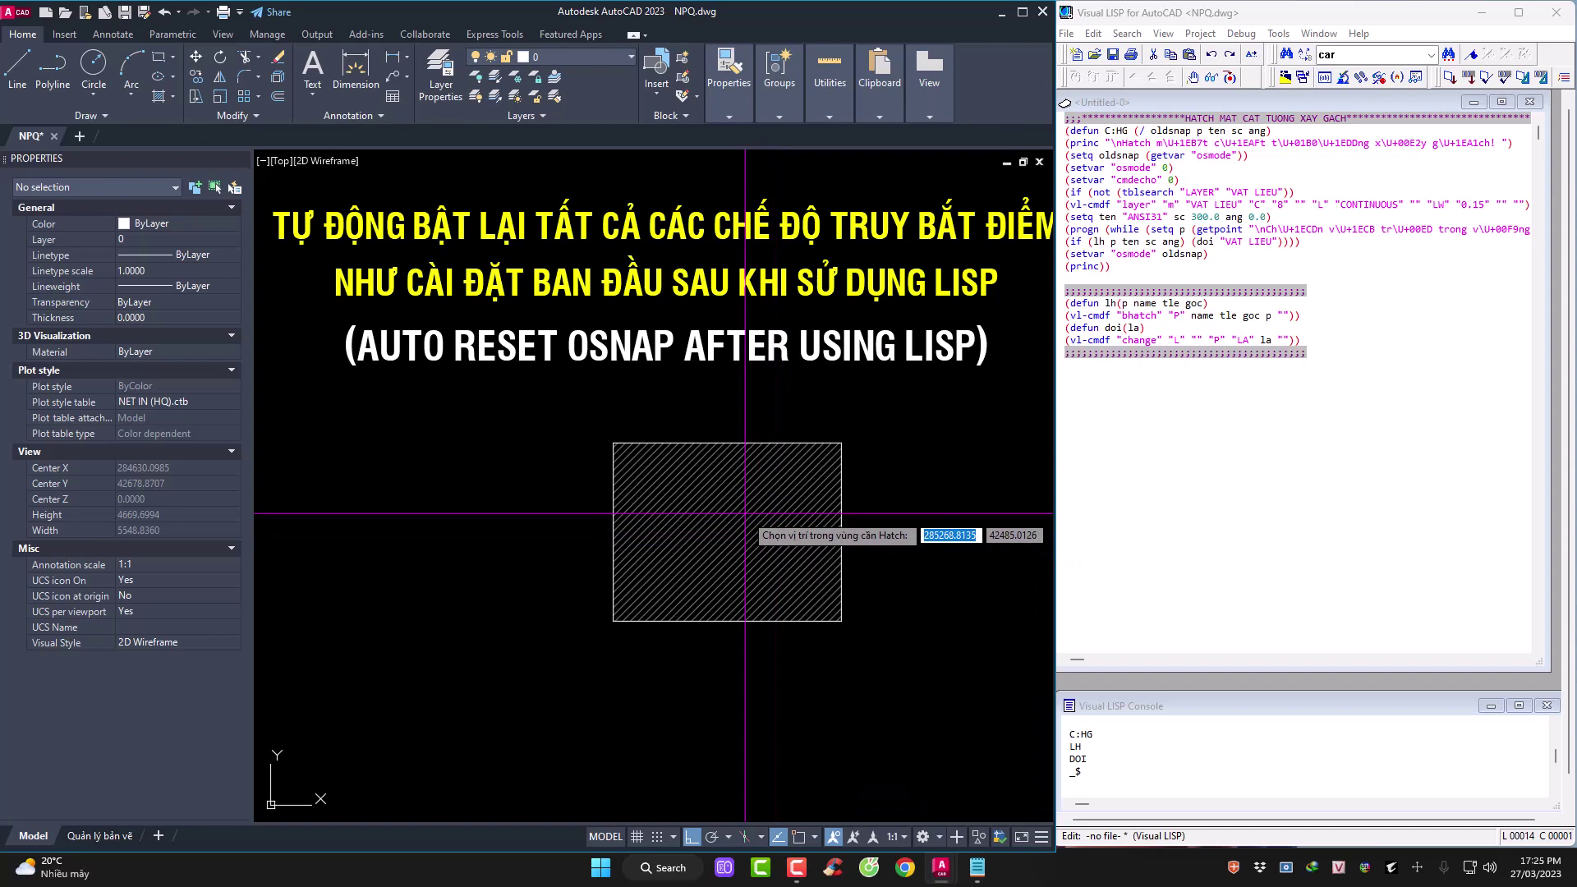
left_click(745, 513)
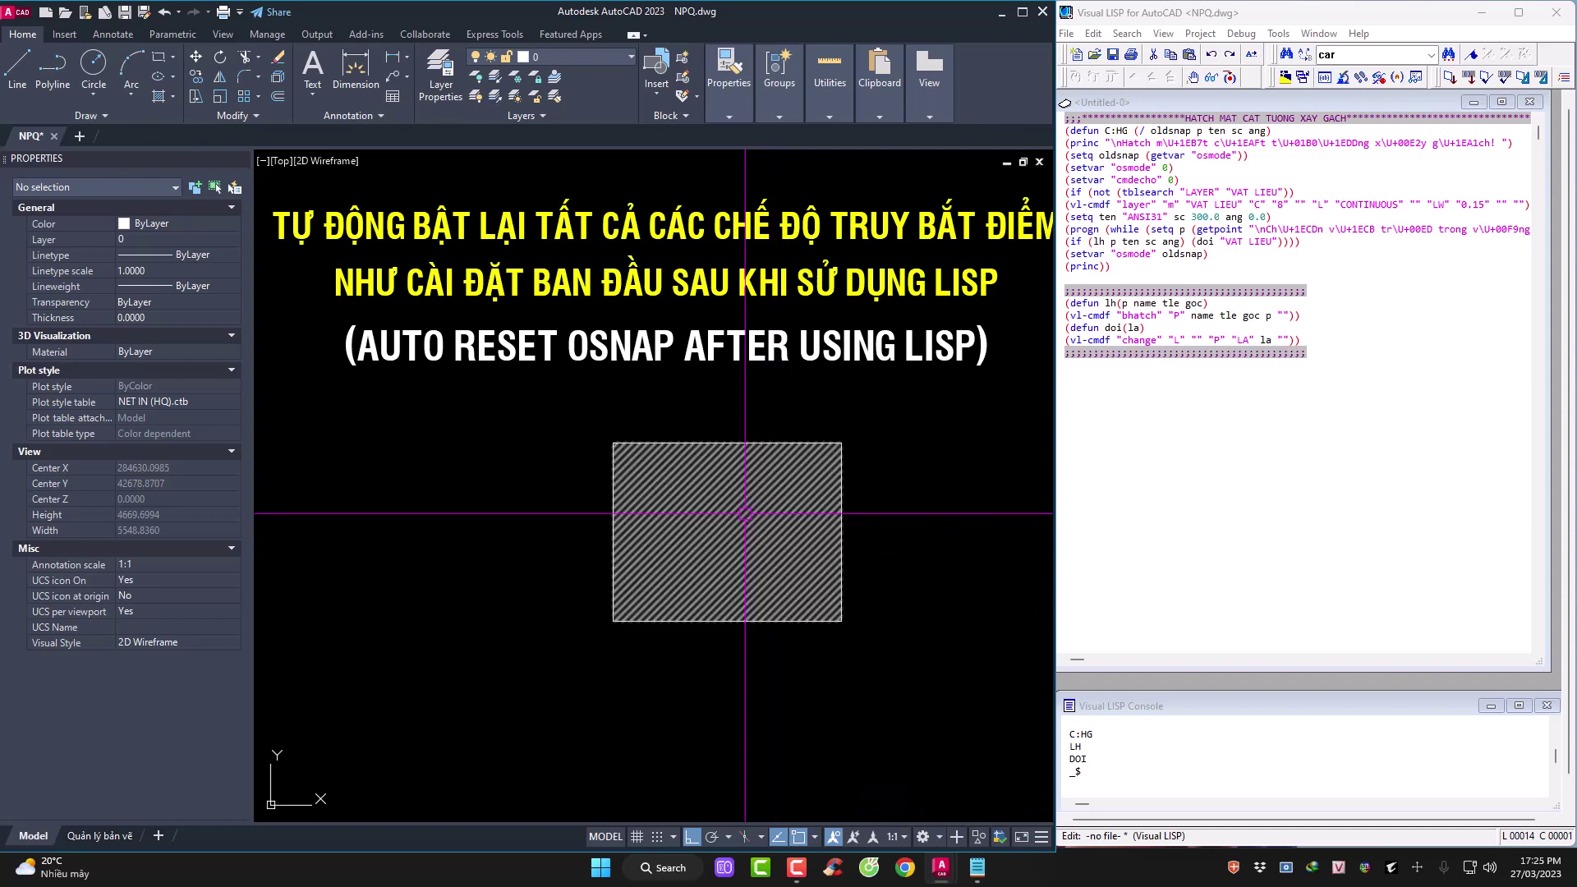
right_click(761, 534)
left_click(788, 545)
type("ss")
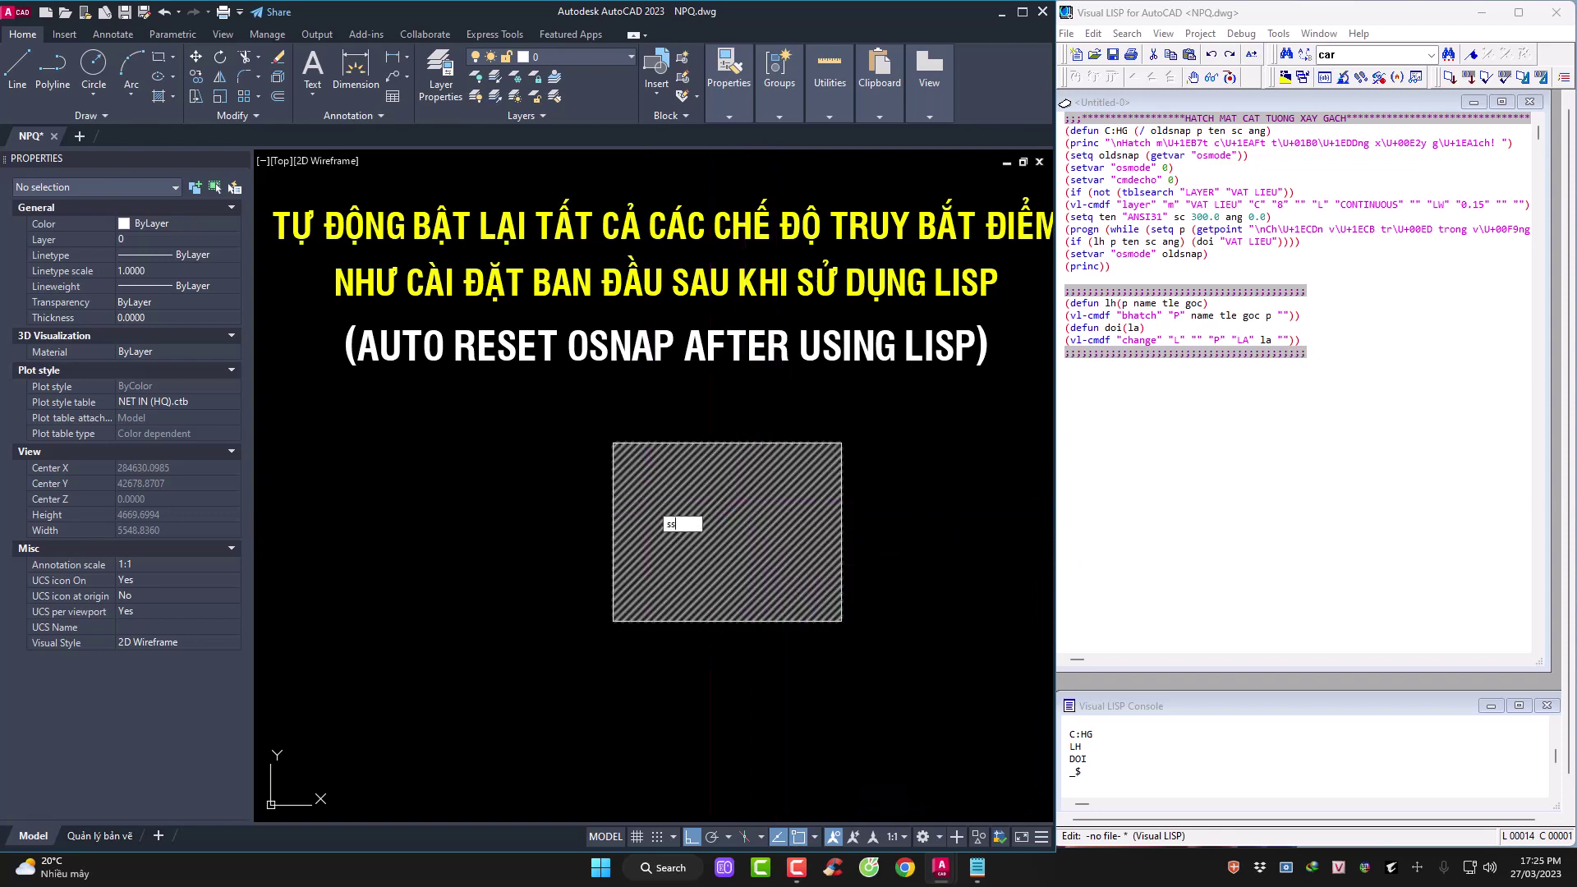
key("Return")
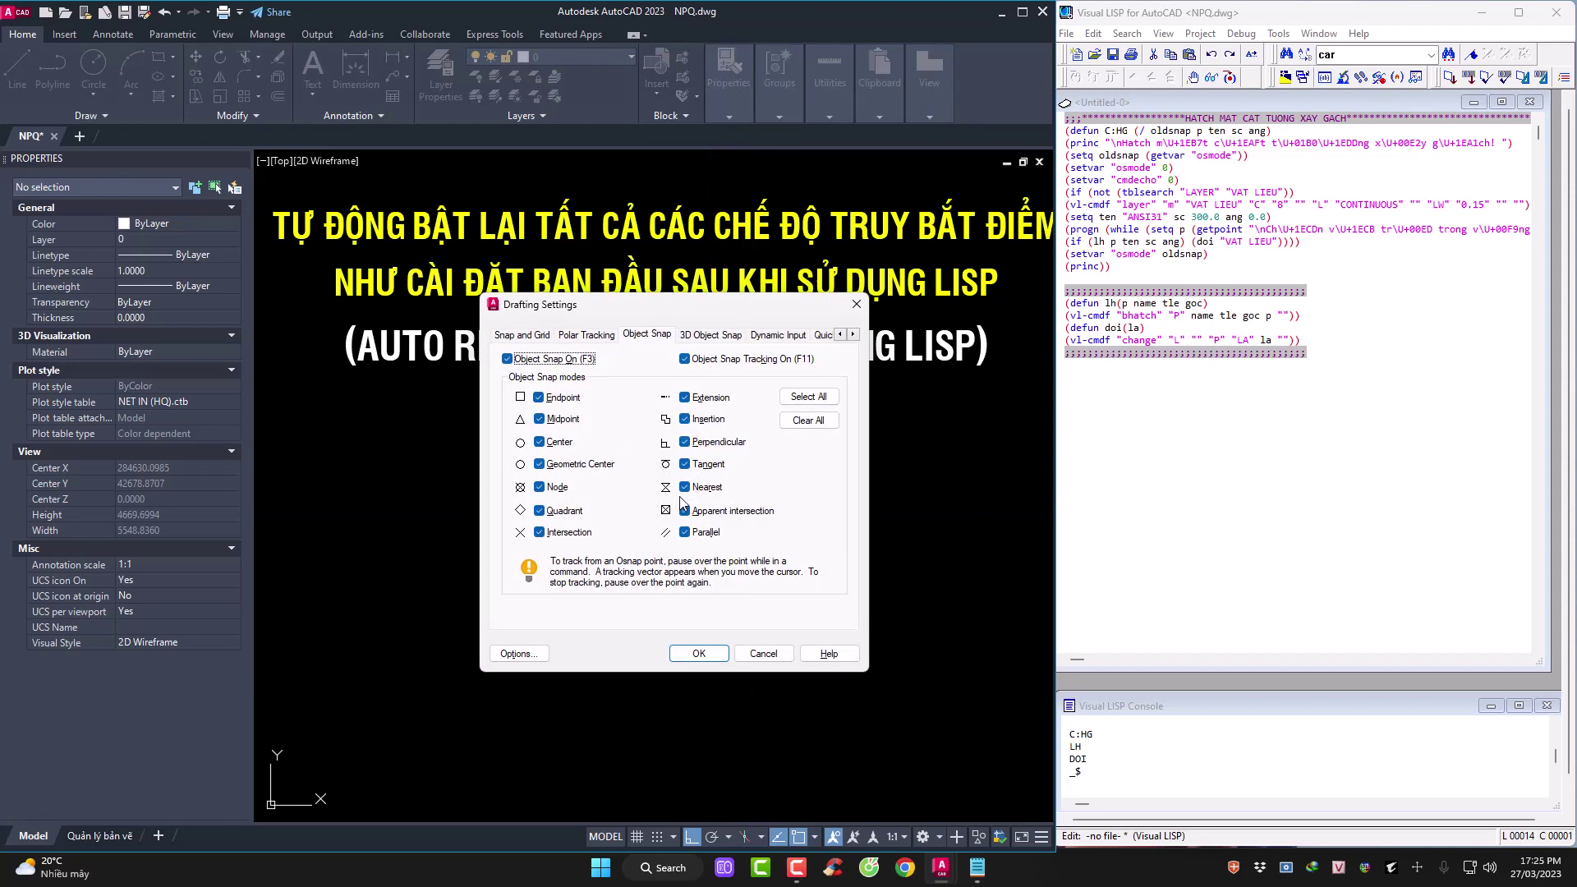
left_click(1158, 262)
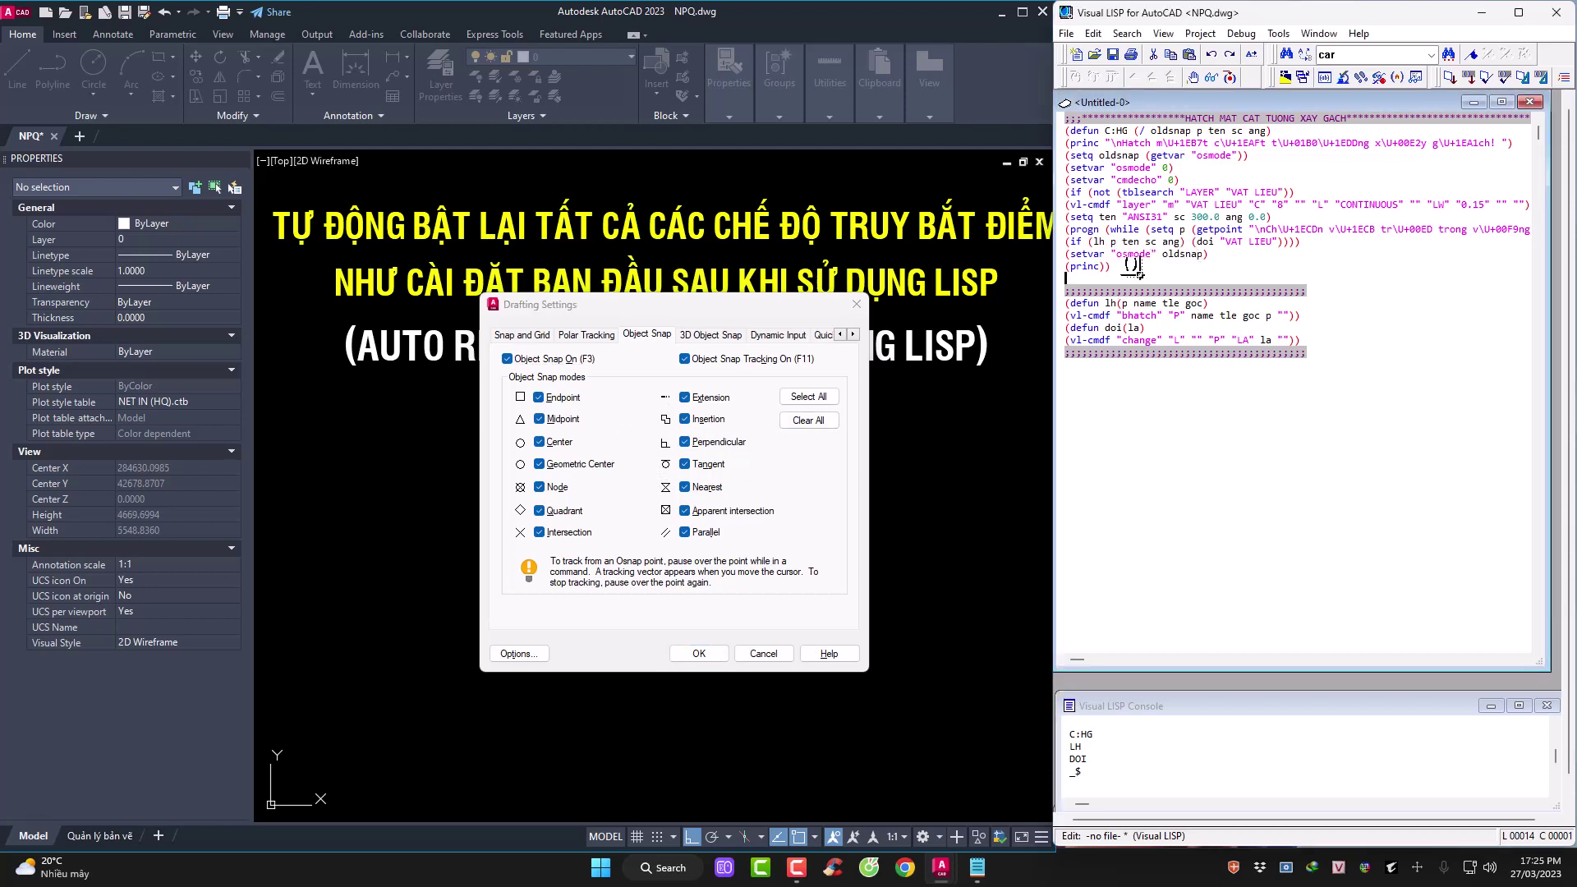
left_click(705, 657)
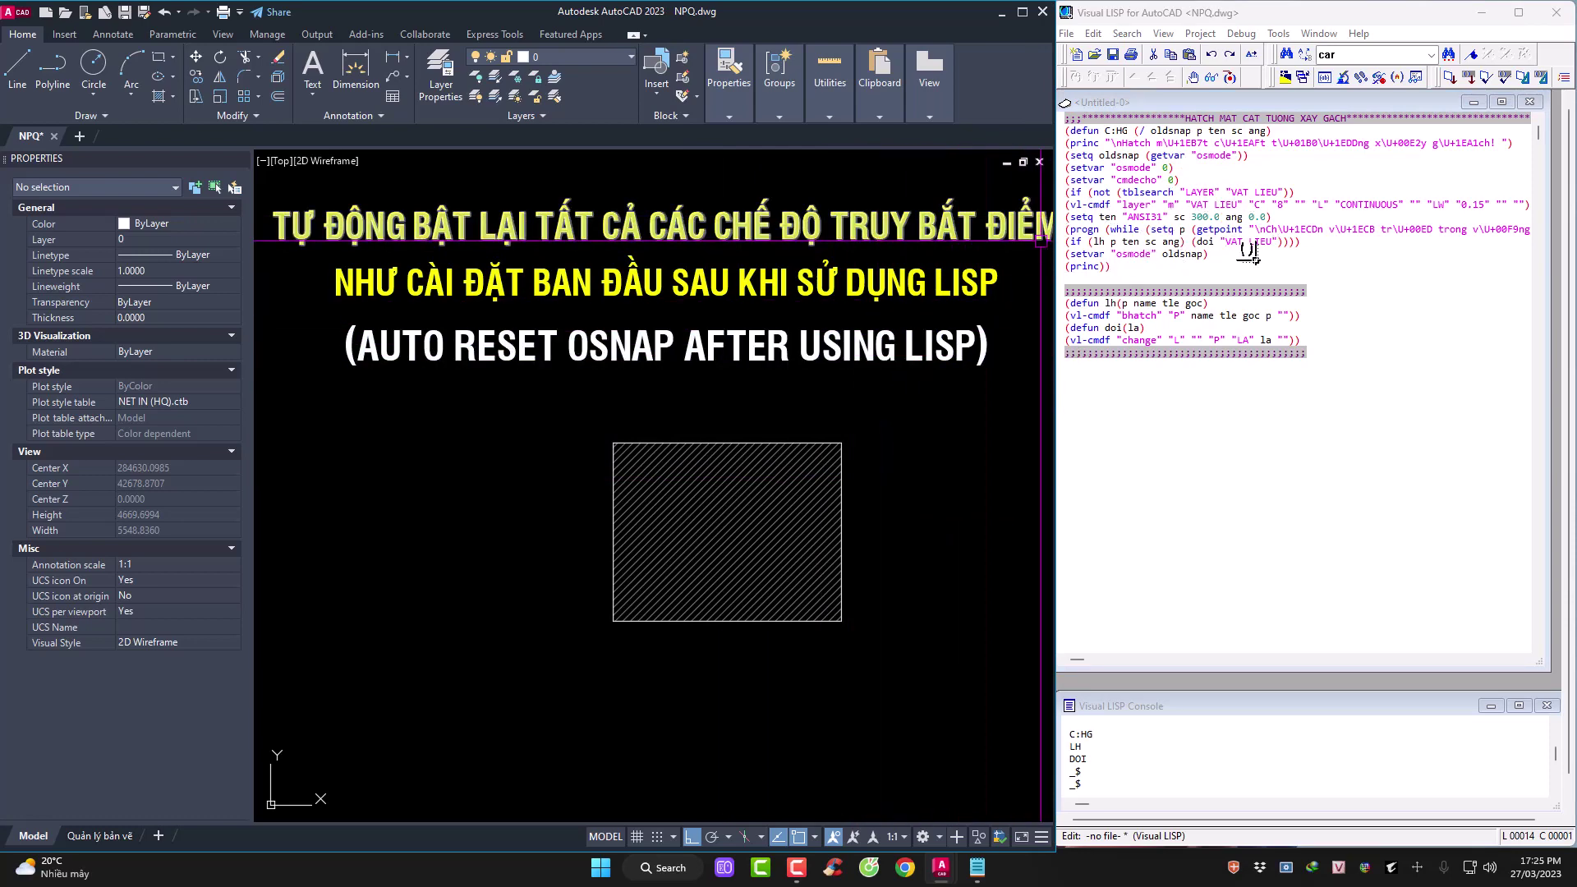
Delete the rectangle's hatch and start the HG command again
left_click(785, 511)
key("Delete")
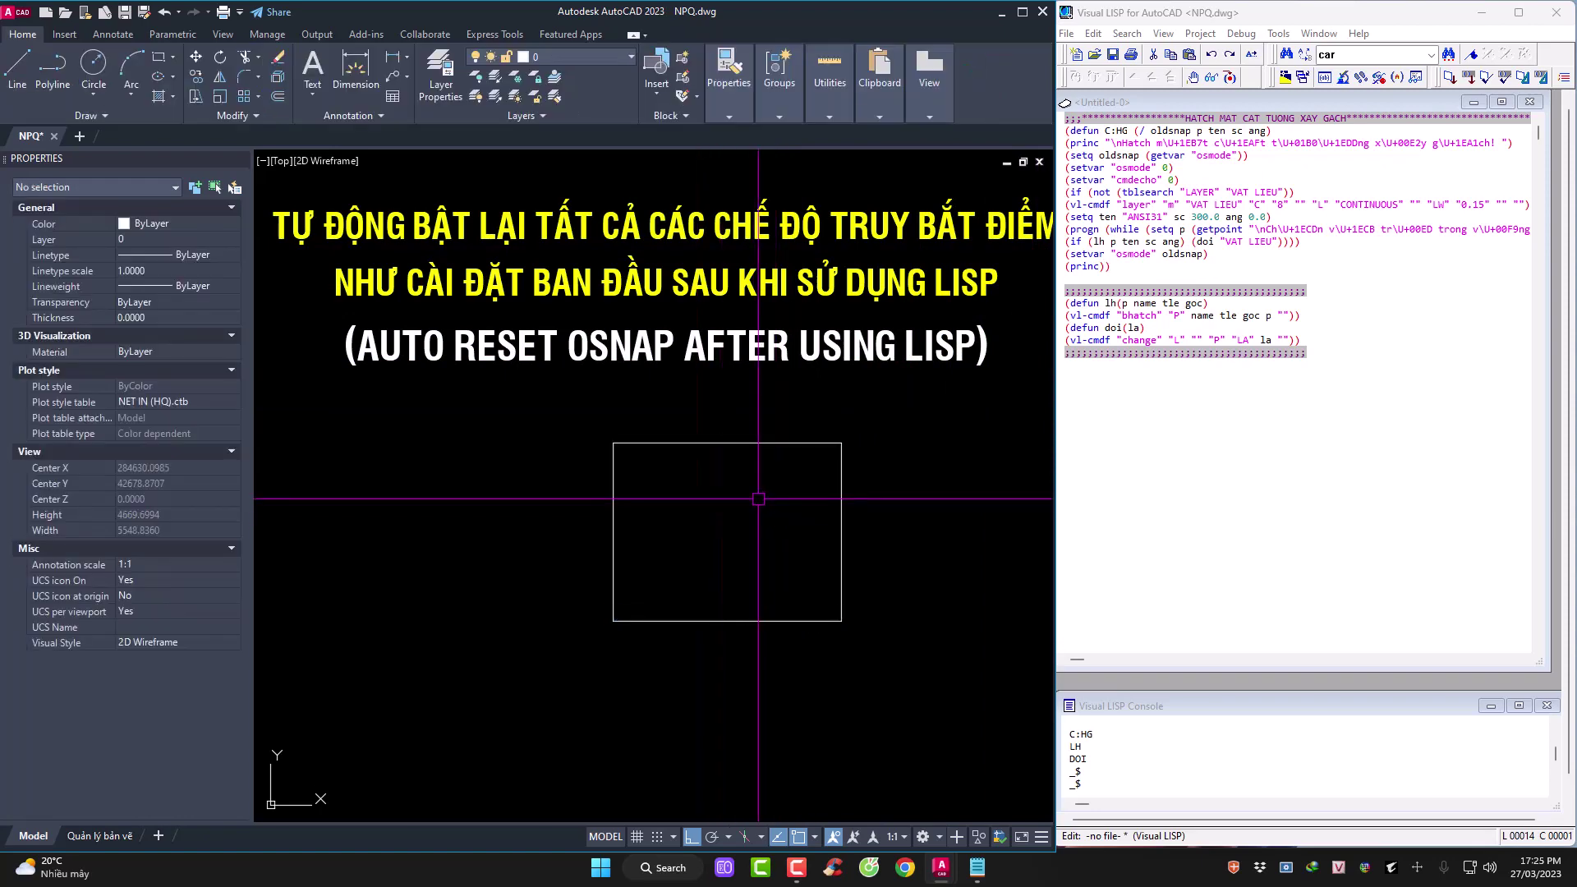
type("hg")
key("Return")
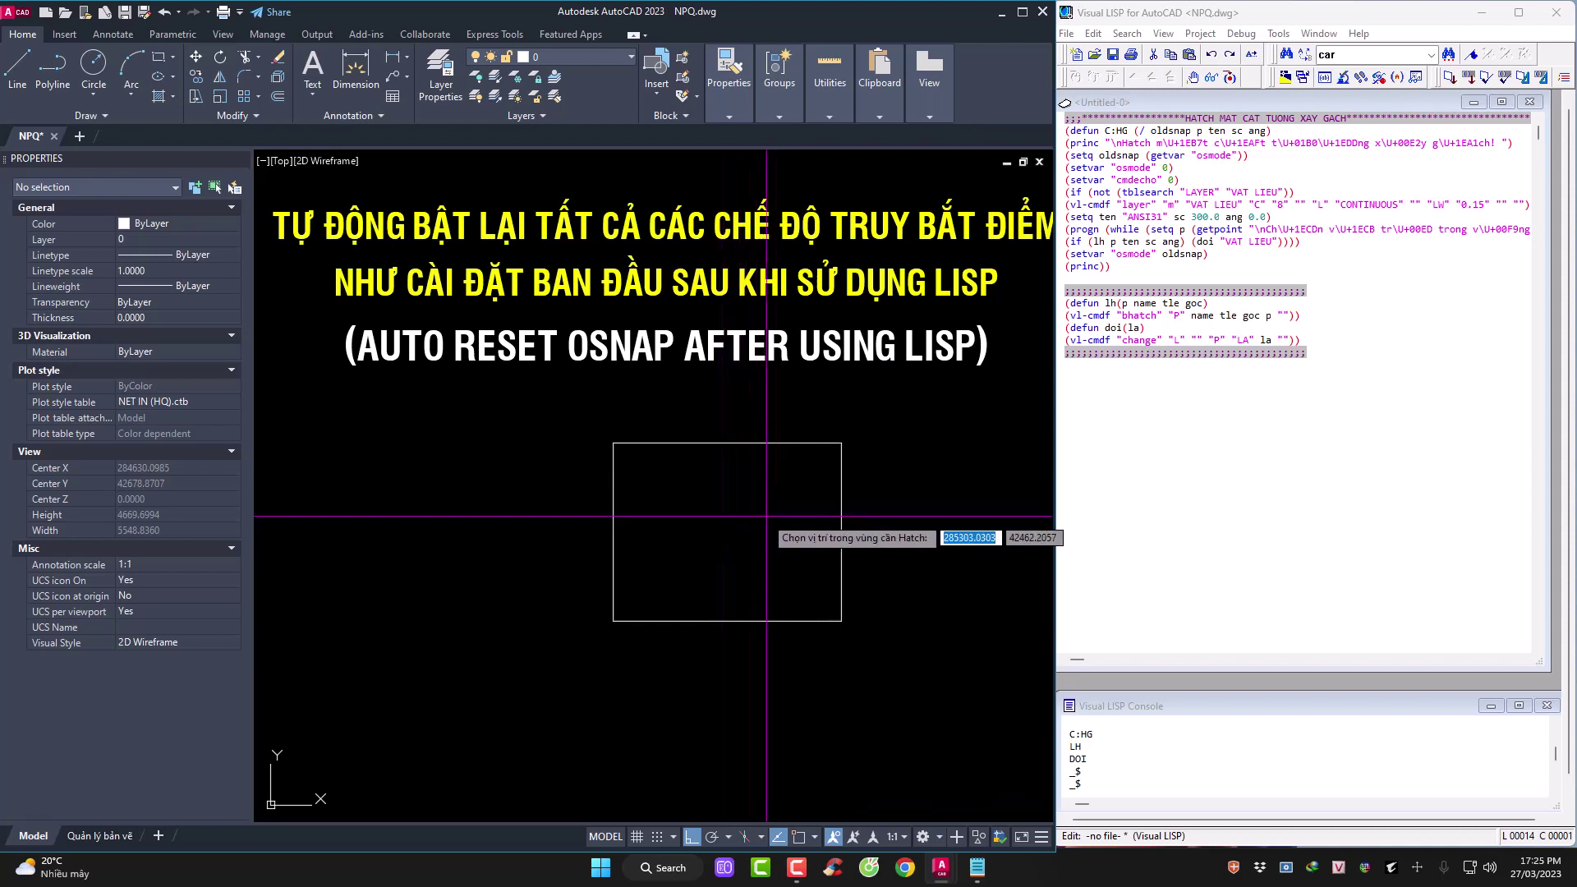
Cancel HG at its prompt and view the object snap modes, now all off
key("Return")
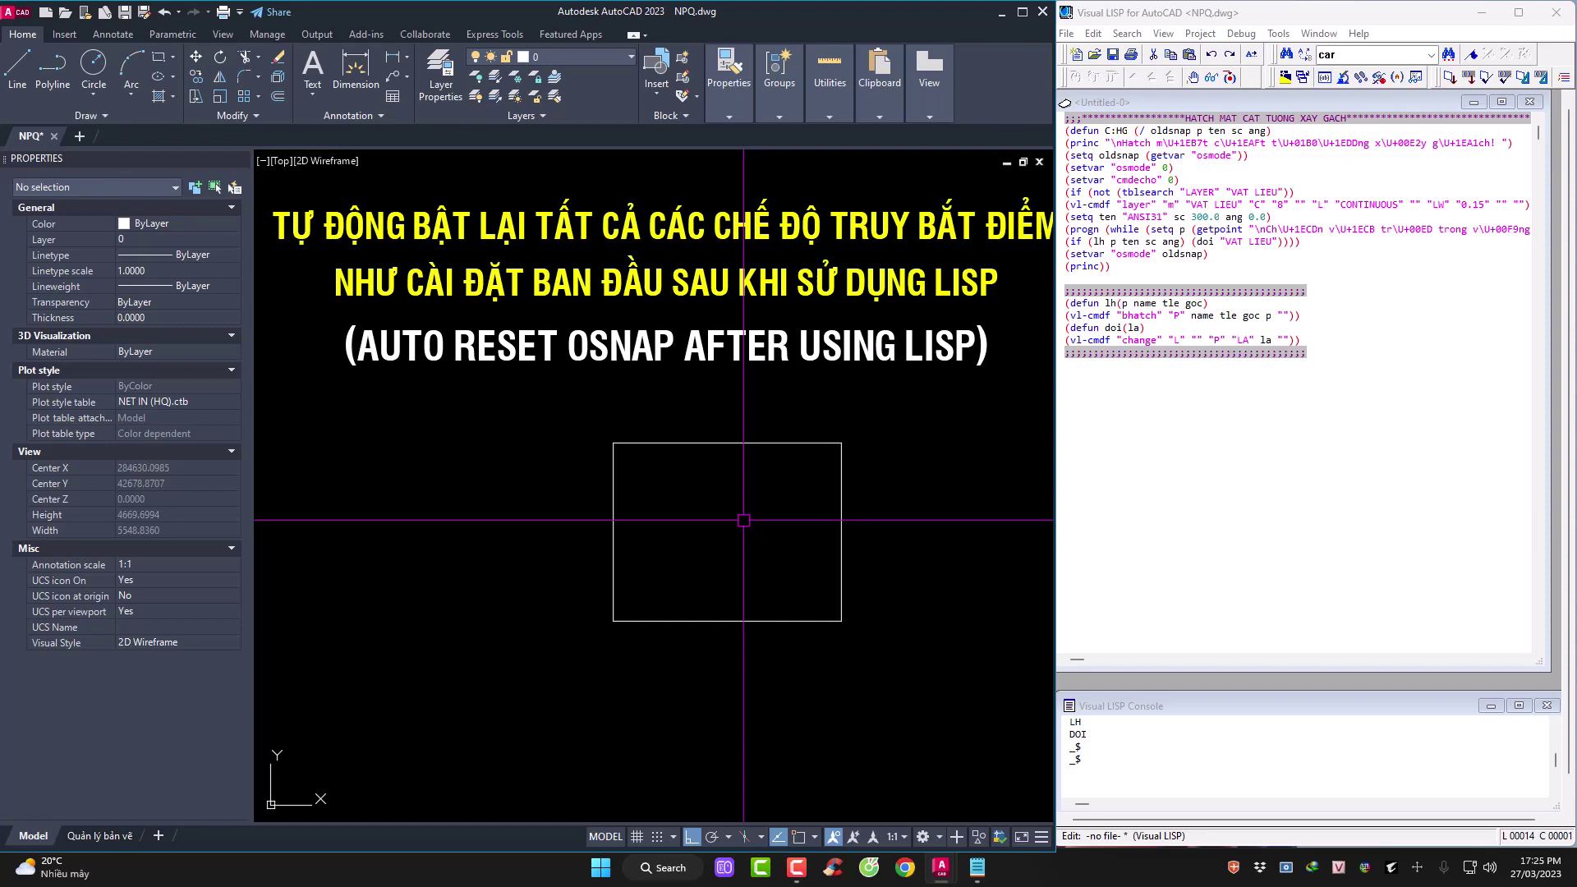
type("os")
key("Return")
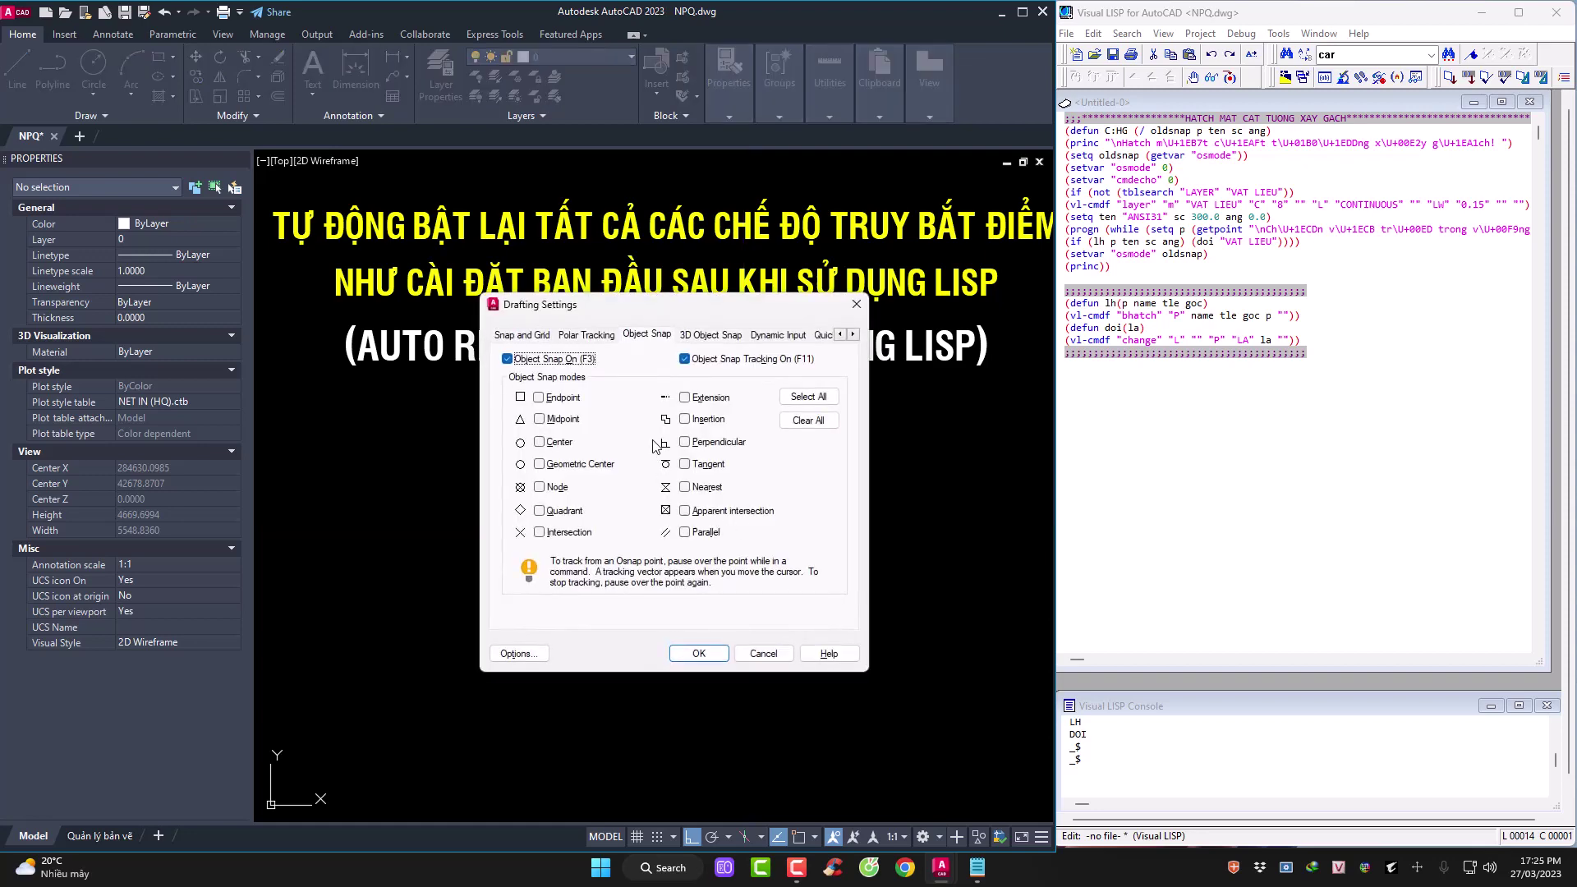
Clear all object snap modes and cancel Drafting Settings without saving
left_click(790, 419)
left_click(752, 651)
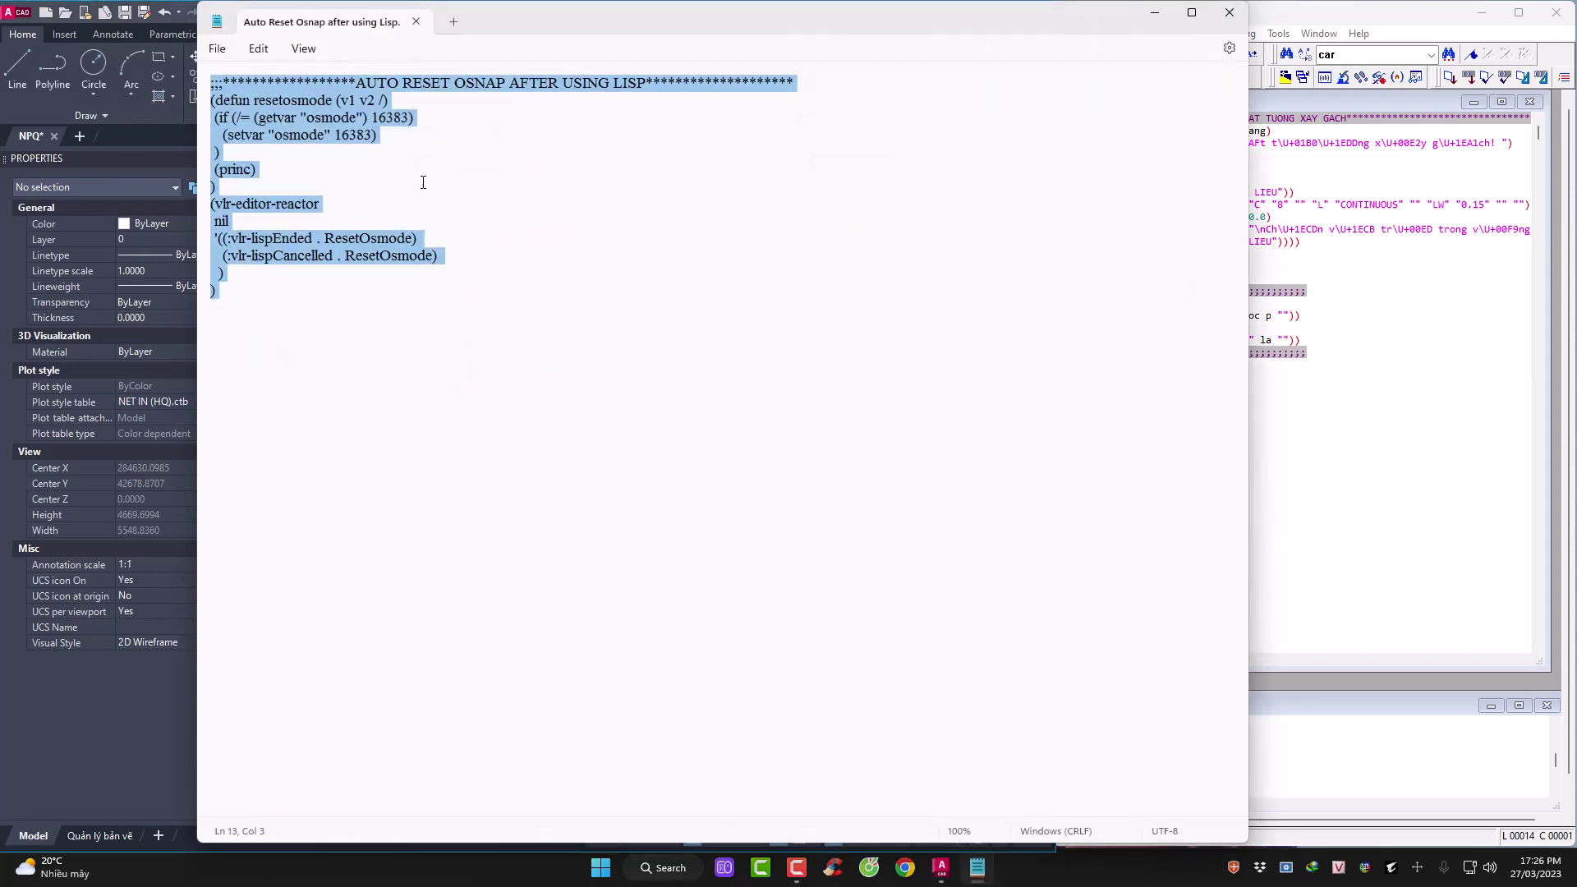
left_click(423, 183)
left_click(441, 102)
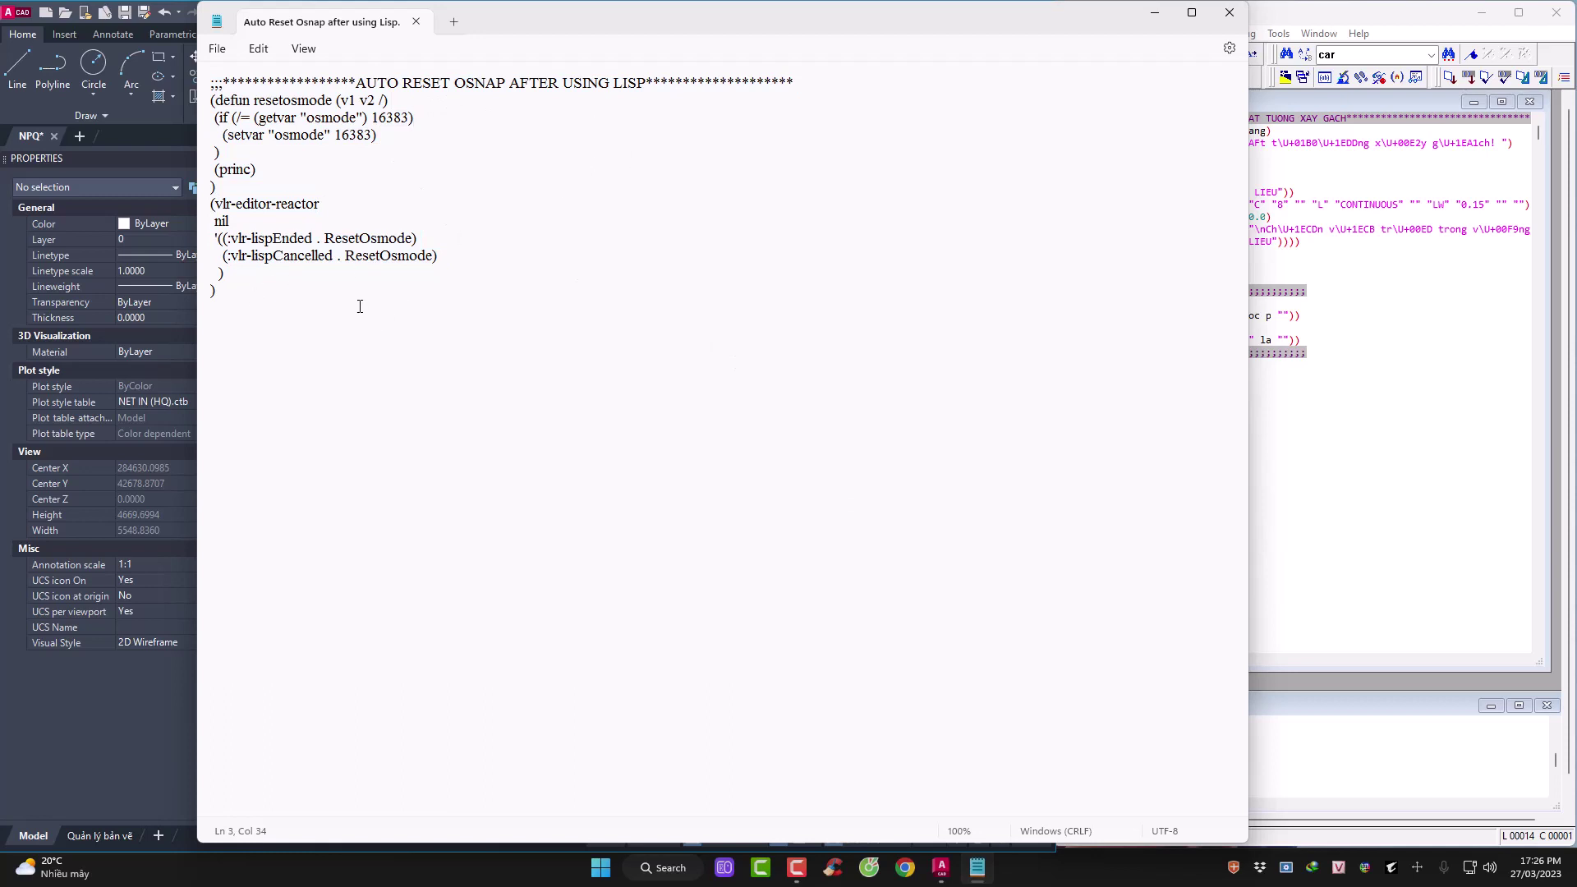
Copy the entire AUTO RESET OSNAP reactor code from Notepad
left_click_drag(290, 292, 205, 84)
right_click(330, 99)
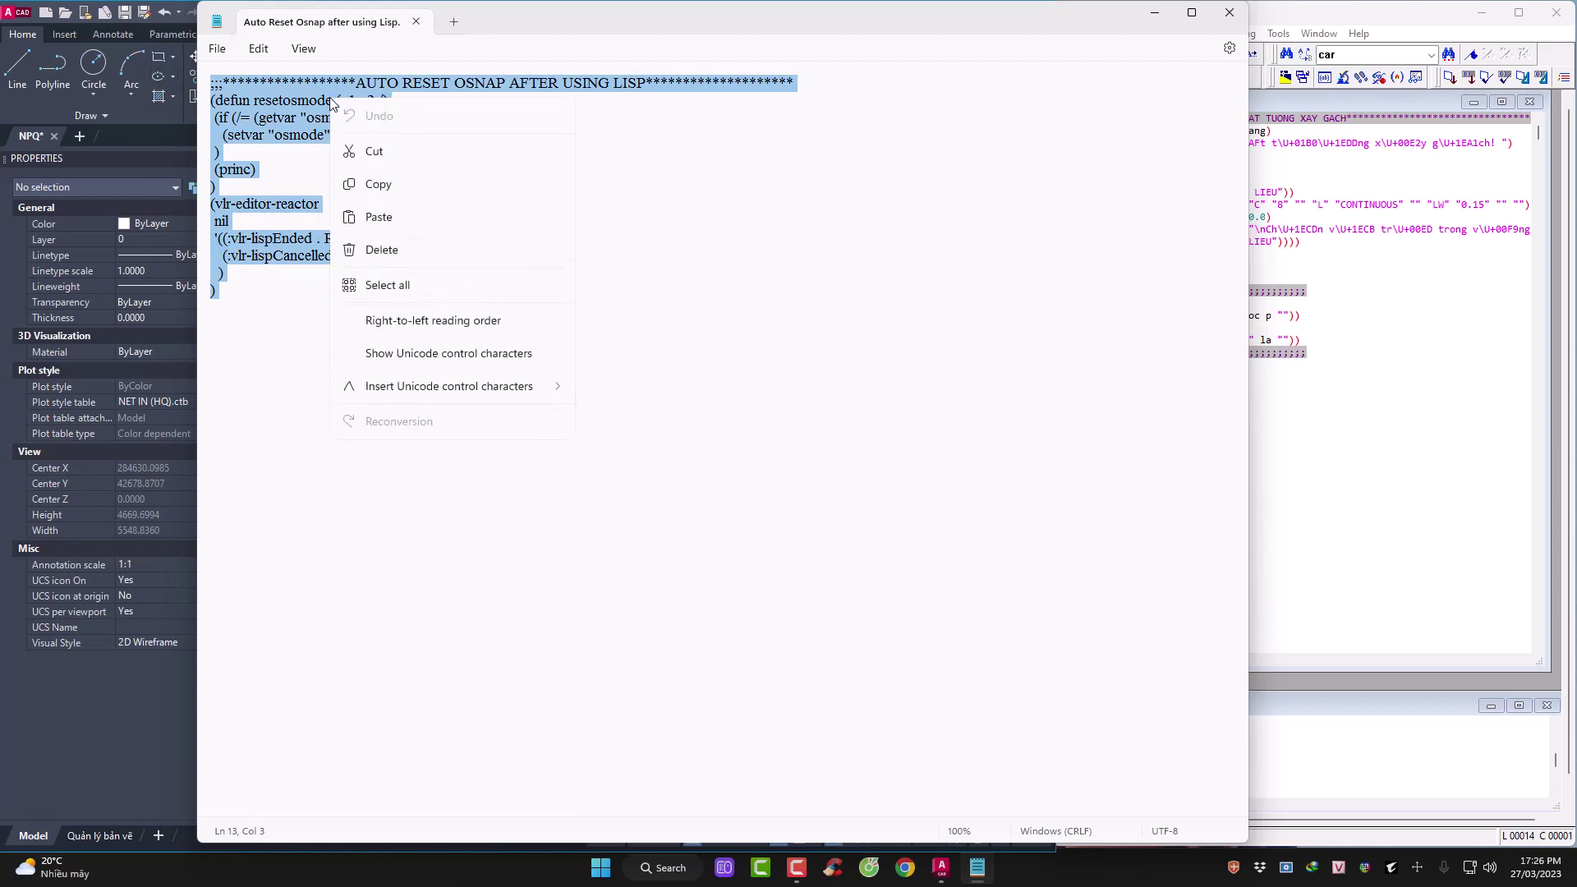
left_click(379, 184)
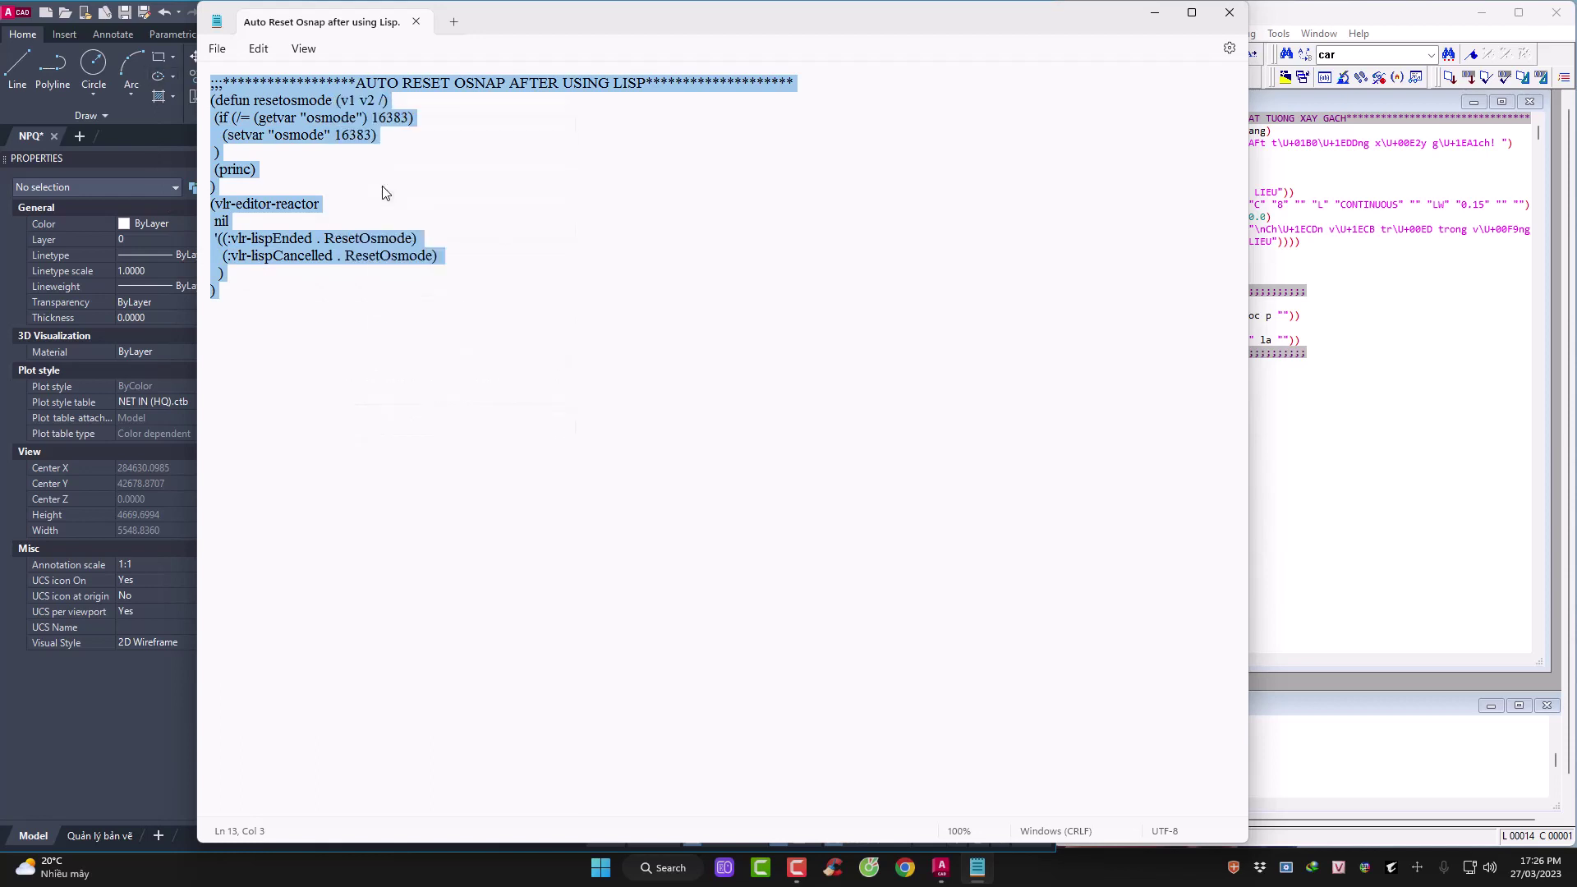
left_click(1310, 229)
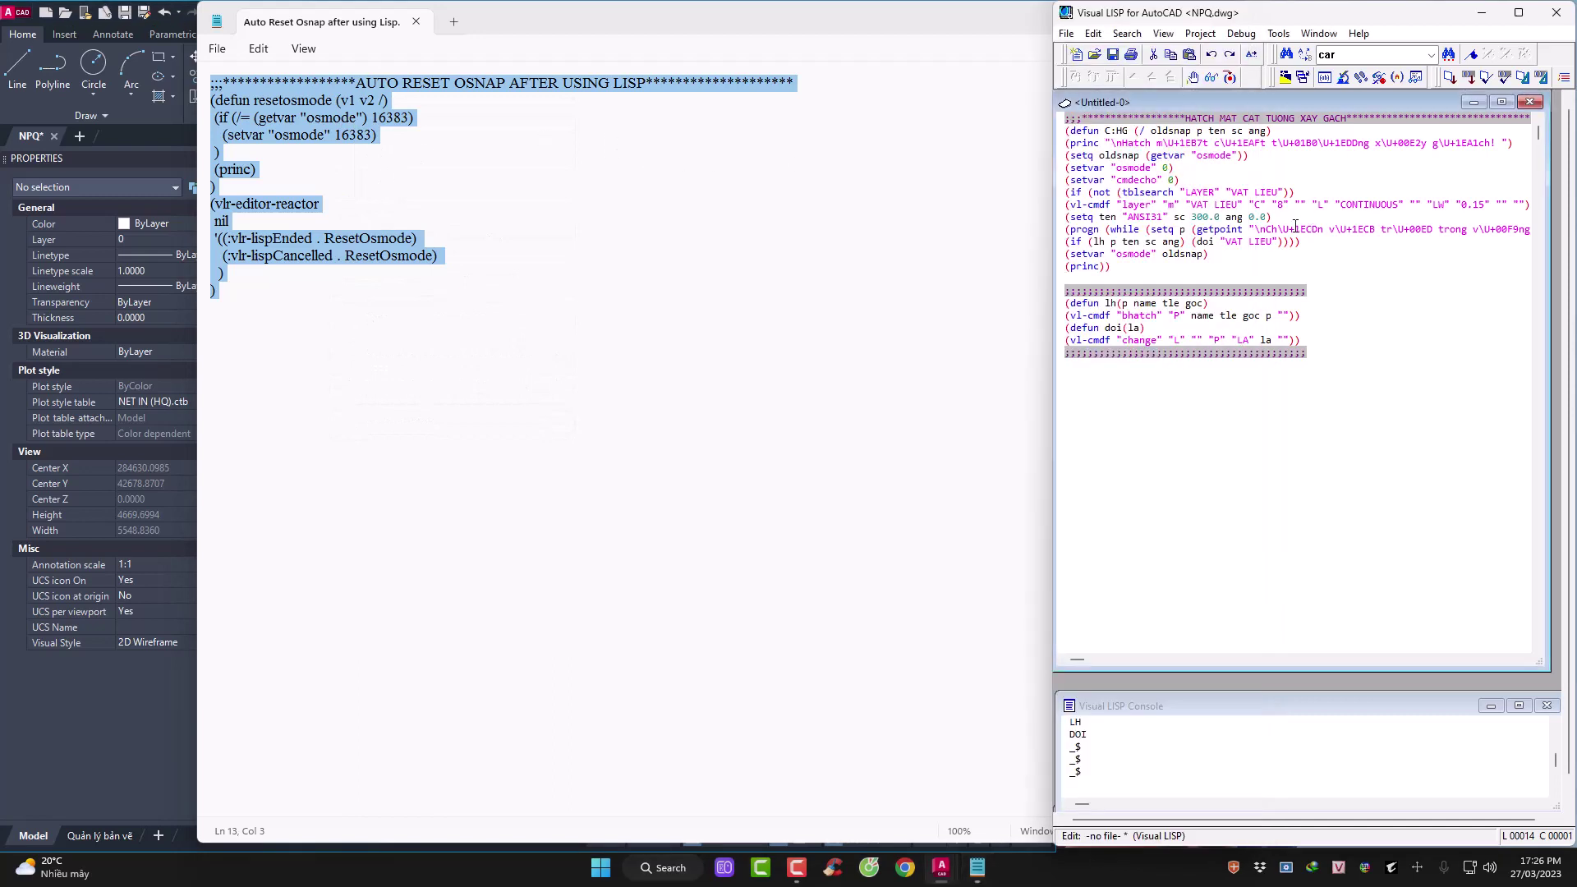
Replace the editor's old hatch code with the pasted AUTO RESET OSNAP reactor code
key("ctrl+a")
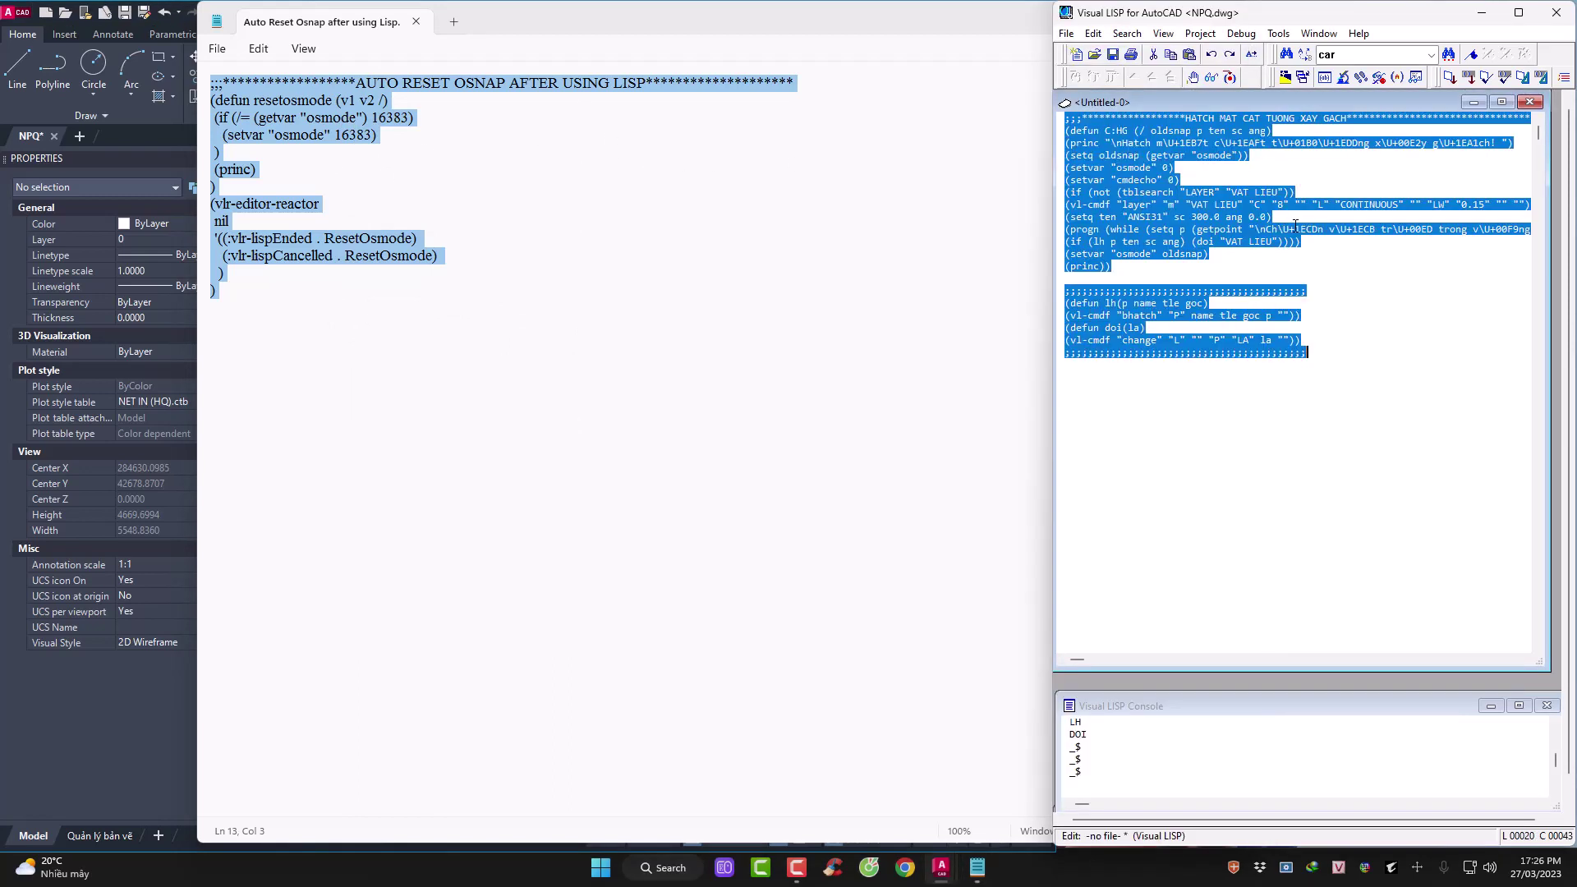
key("ctrl+v")
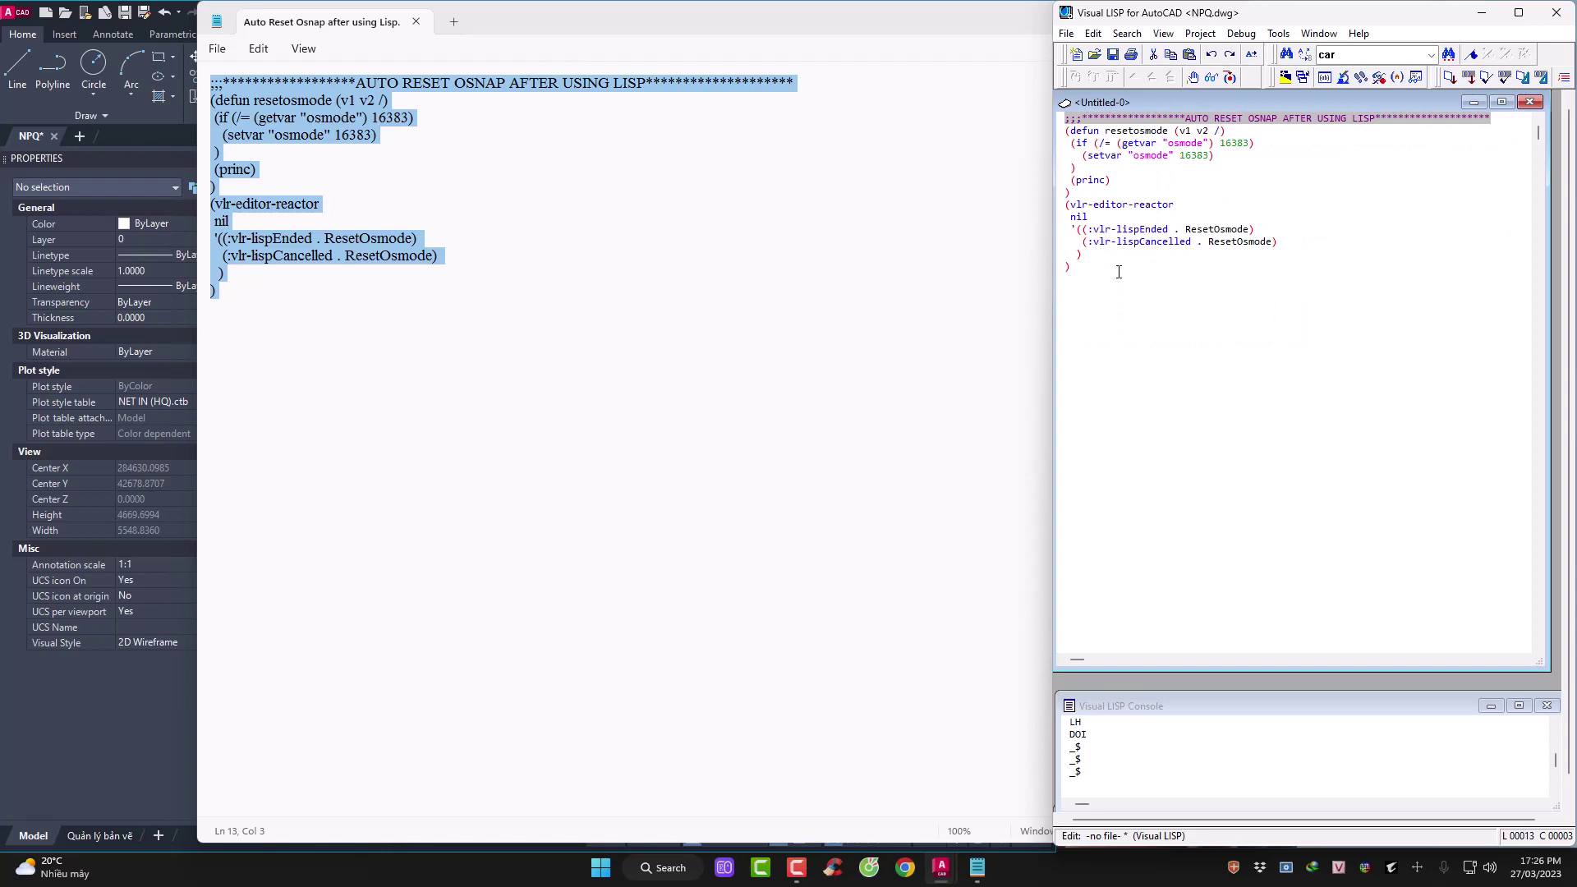
triple_click(653, 237)
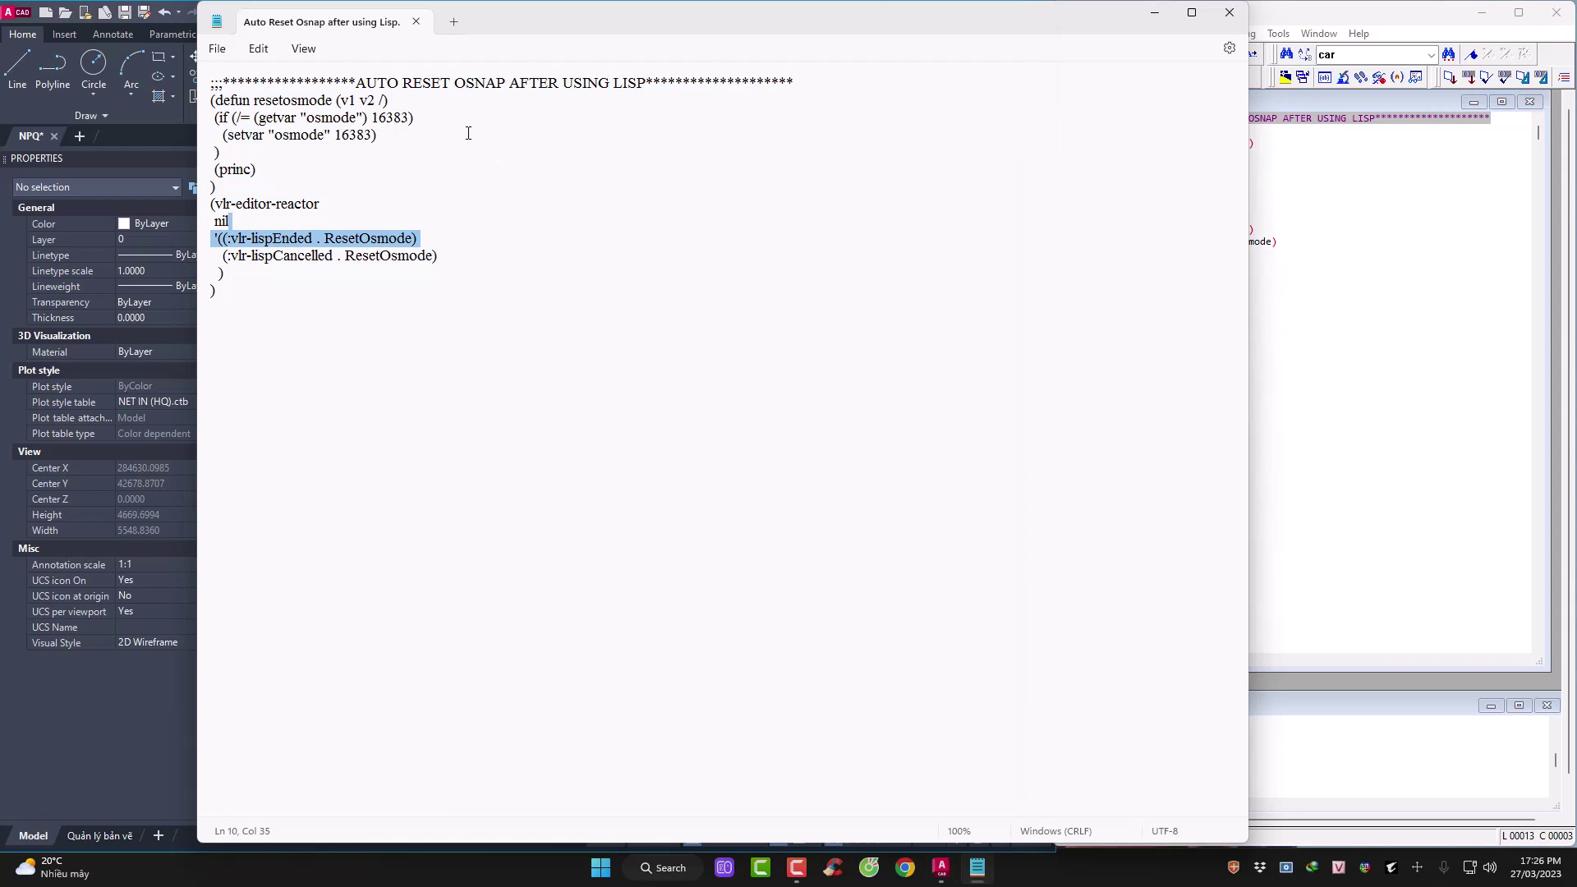
left_click(619, 154)
left_click(1154, 21)
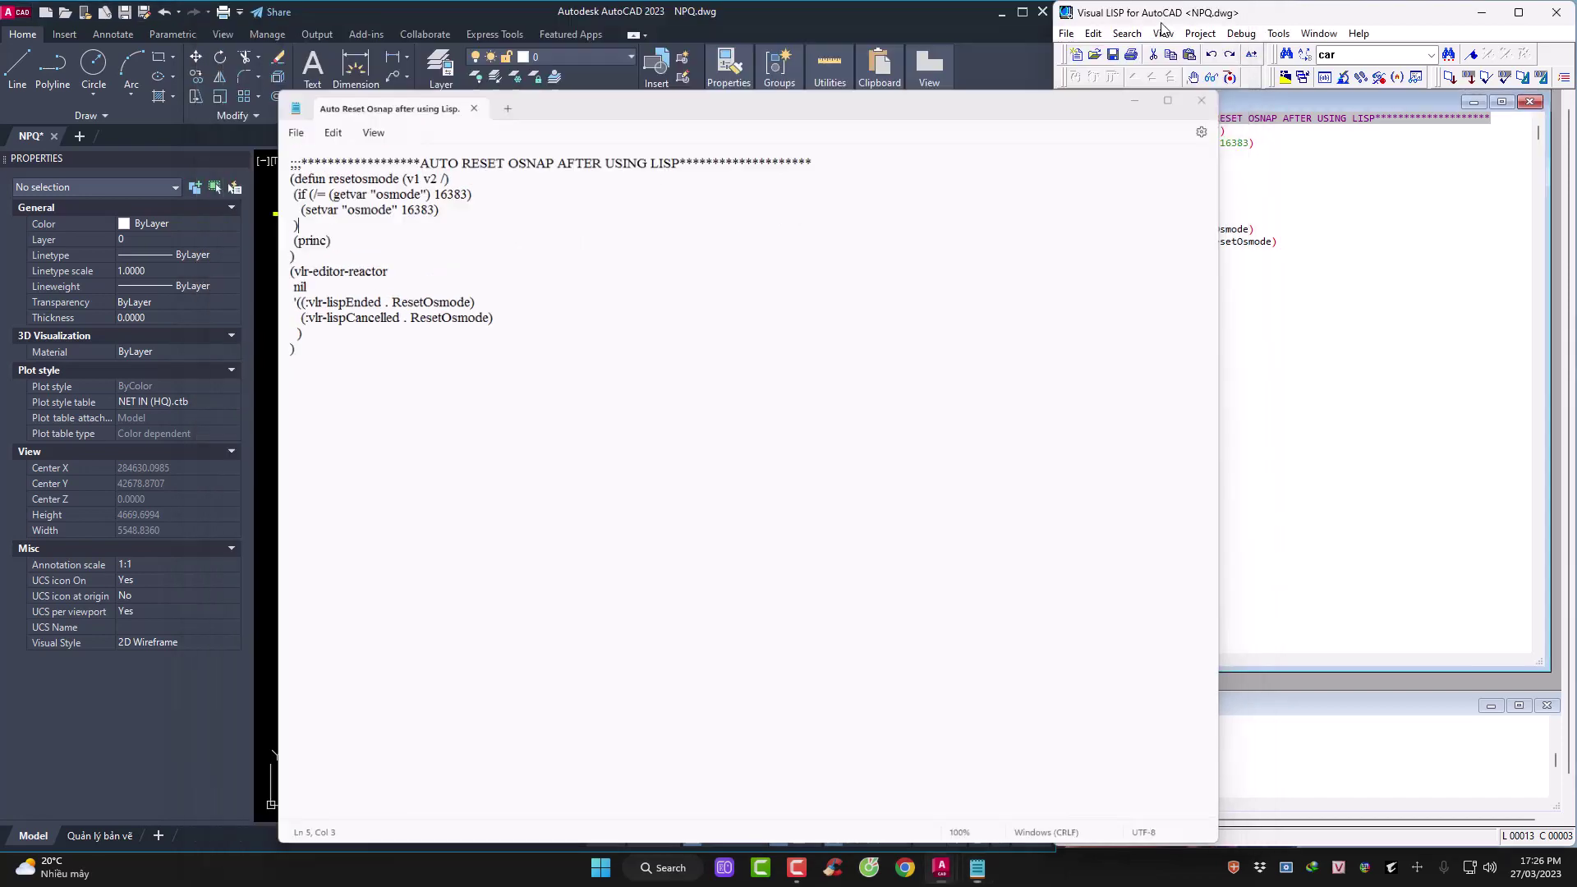
Highlight the 16383 osmode value in resetosmode's getvar comparison on line 3
left_click_drag(1130, 274, 1066, 118)
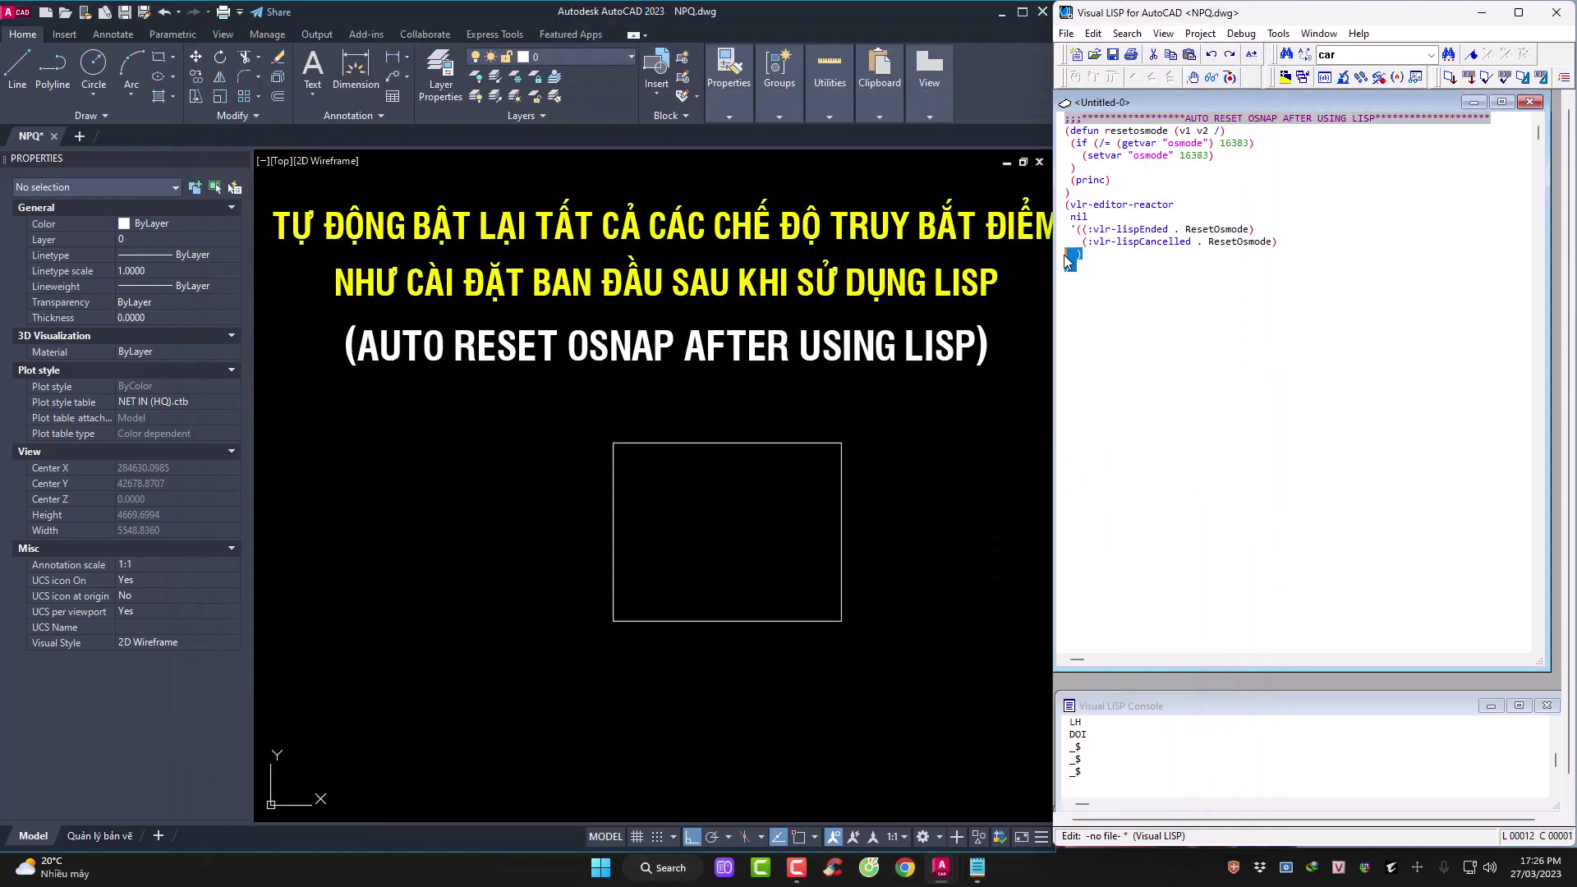
left_click(1204, 143)
mouse_move(1220, 142)
left_mouse_down()
mouse_move(1247, 147)
mouse_move(1207, 156)
left_mouse_up()
left_click(1223, 143)
left_click_drag(1224, 143, 1248, 144)
key("Down")
left_click_drag(1223, 142, 1250, 144)
left_click(823, 395)
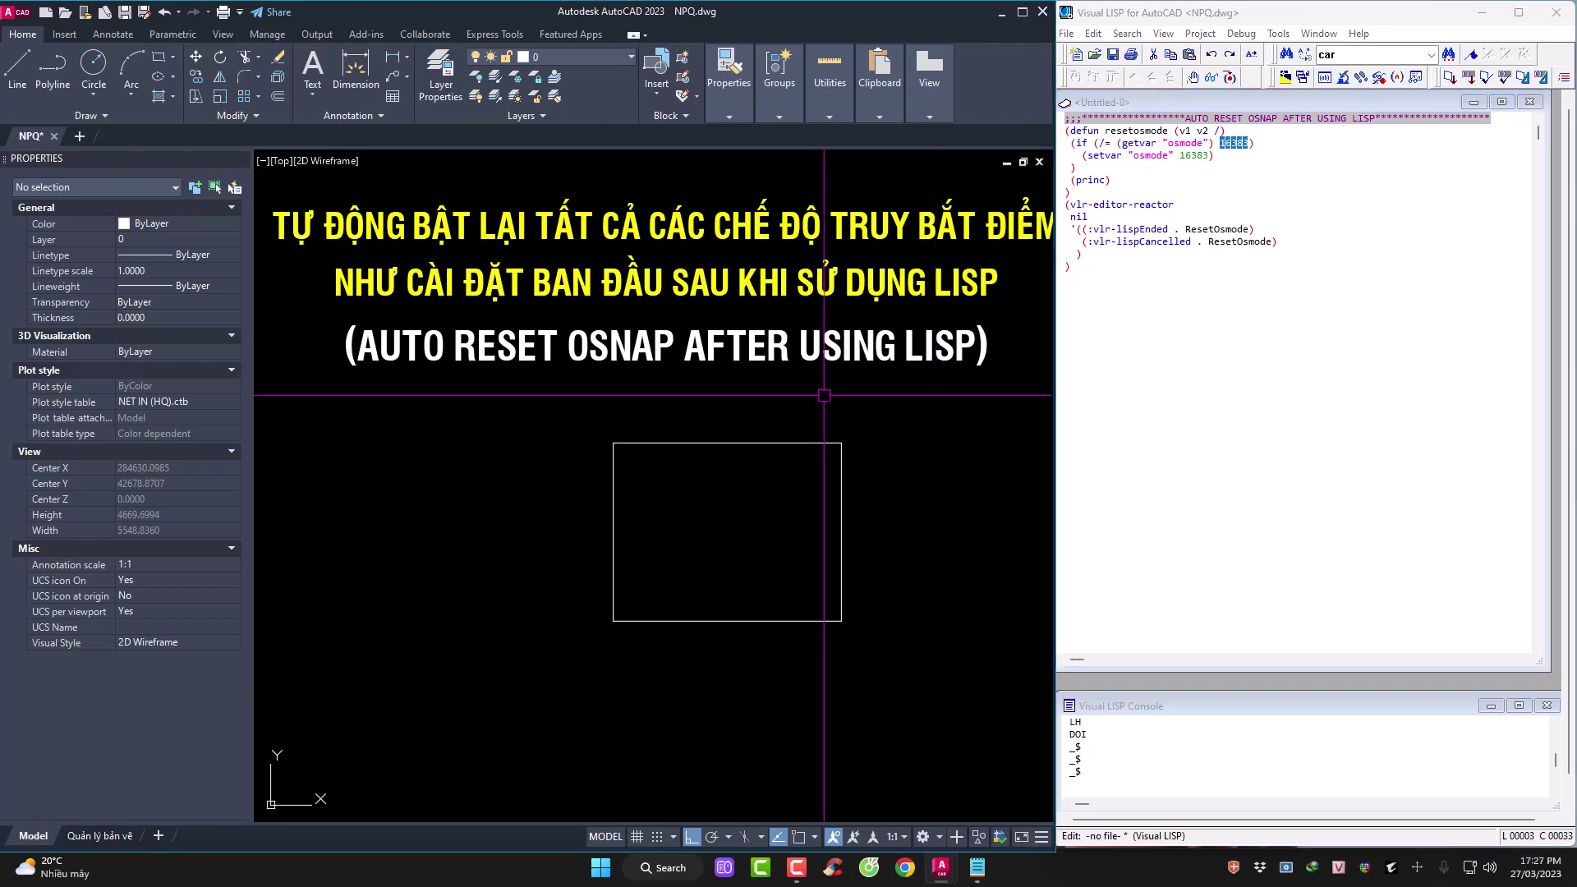
Turn on every object snap mode with Select All in the object snap settings
type("os")
key("Return")
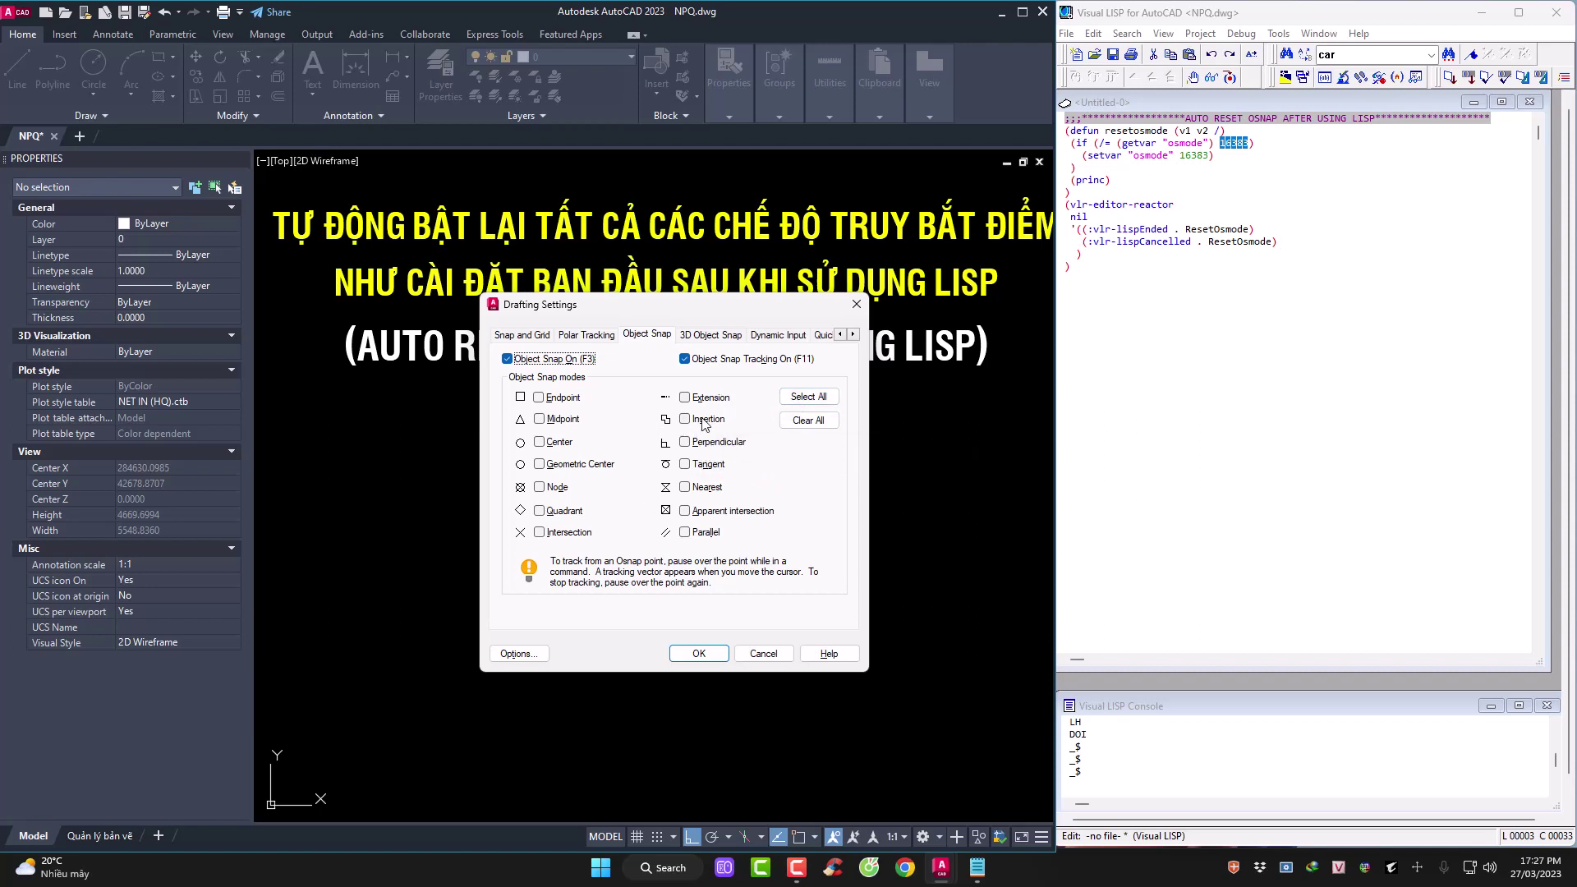
left_click(799, 400)
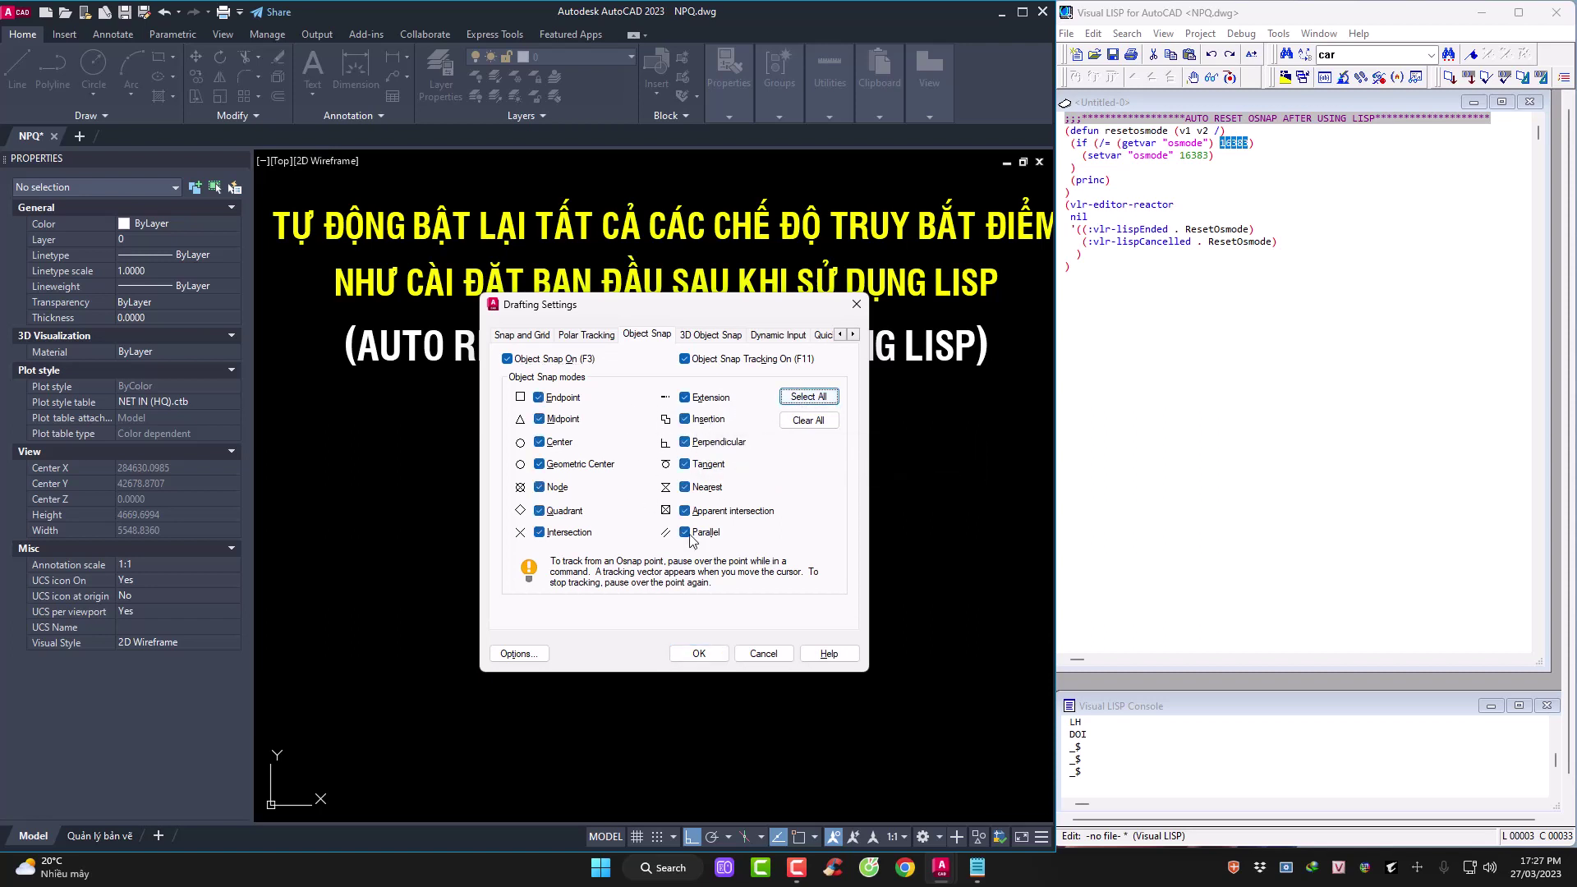
left_click(713, 654)
left_click(712, 654)
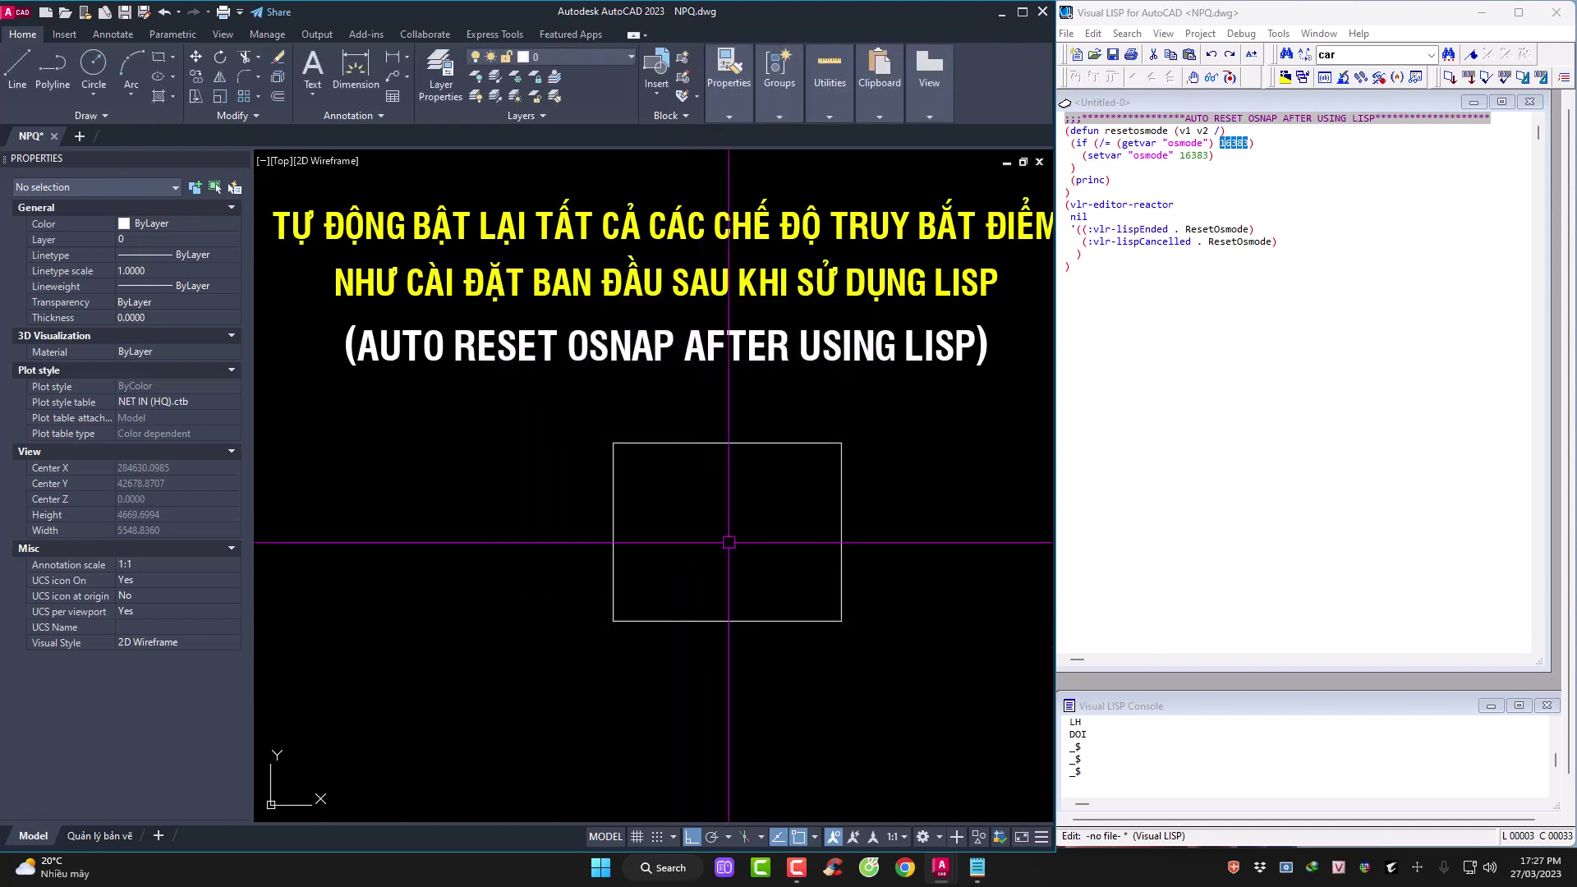
Check that OSMODE now reads 16383, leaving the value unchanged
type("os")
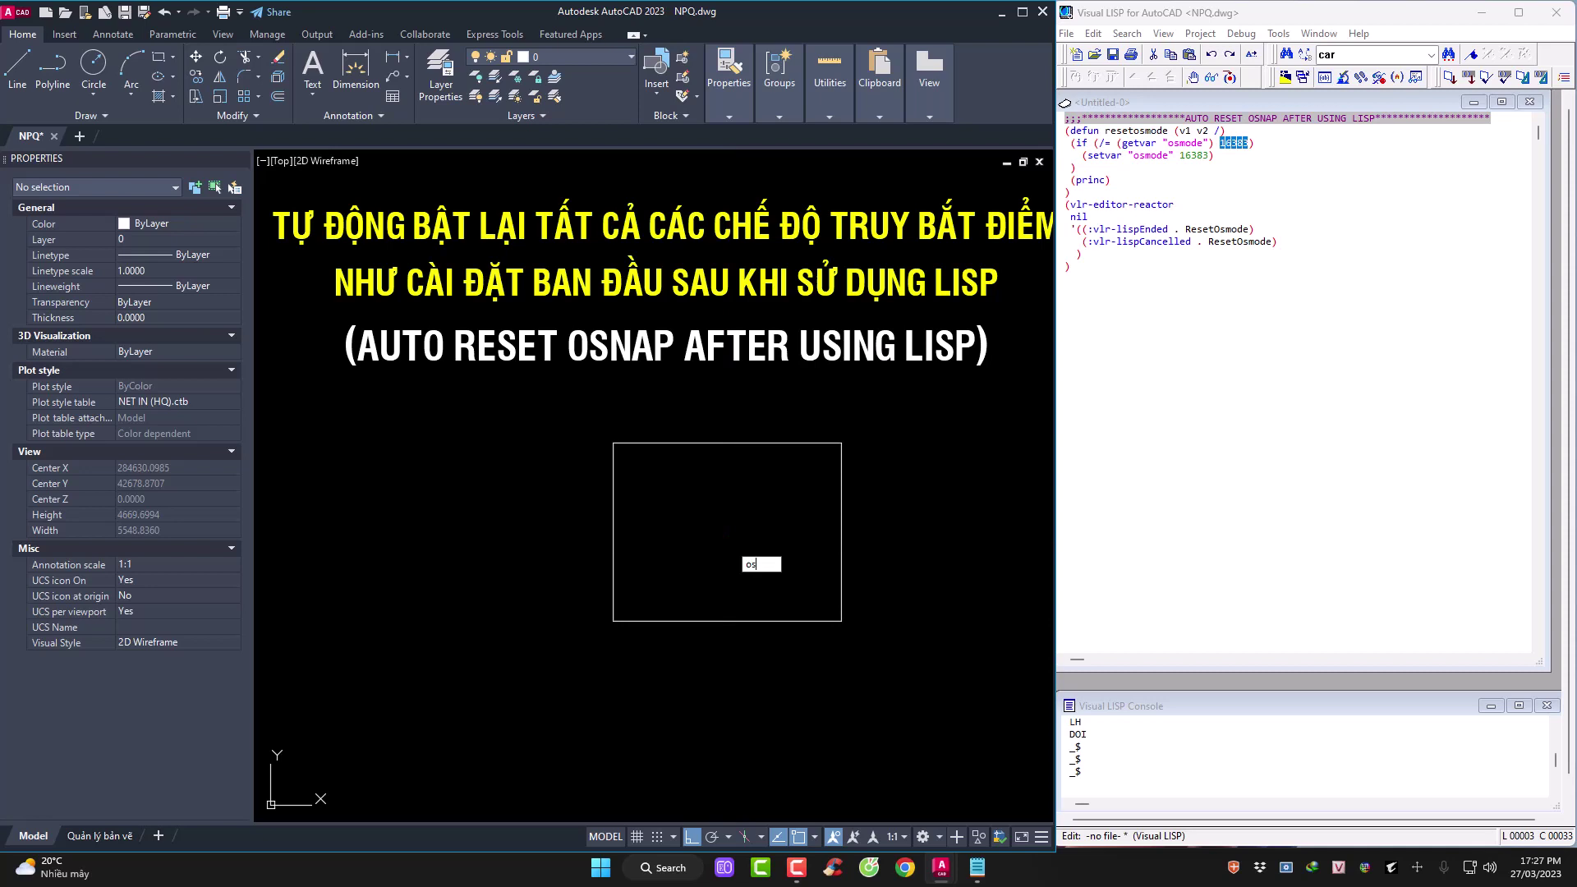
type("m")
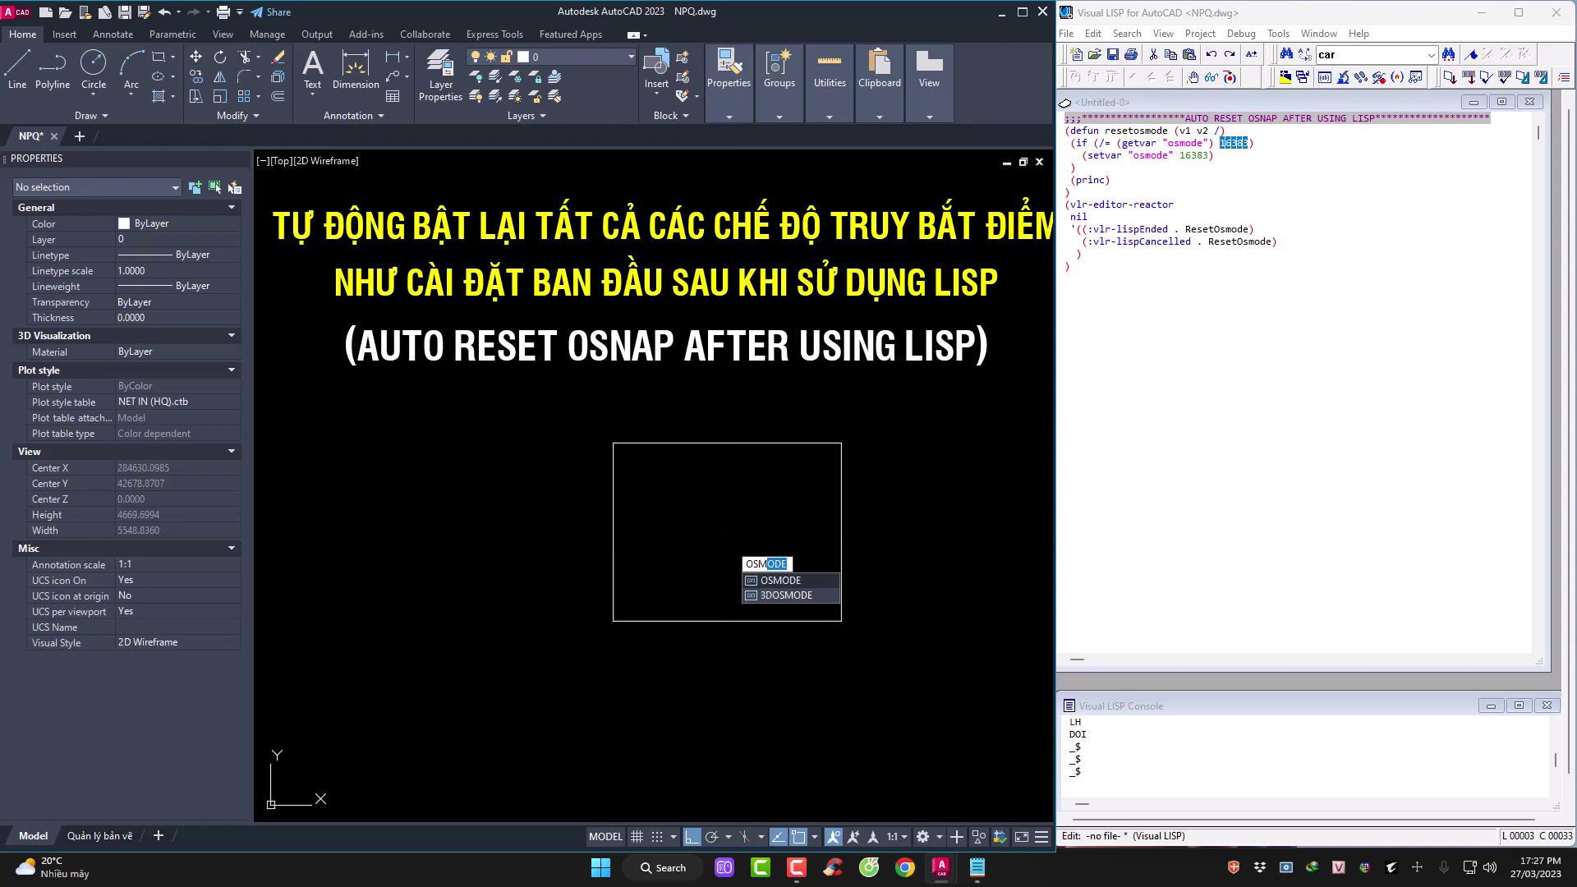
key("Return")
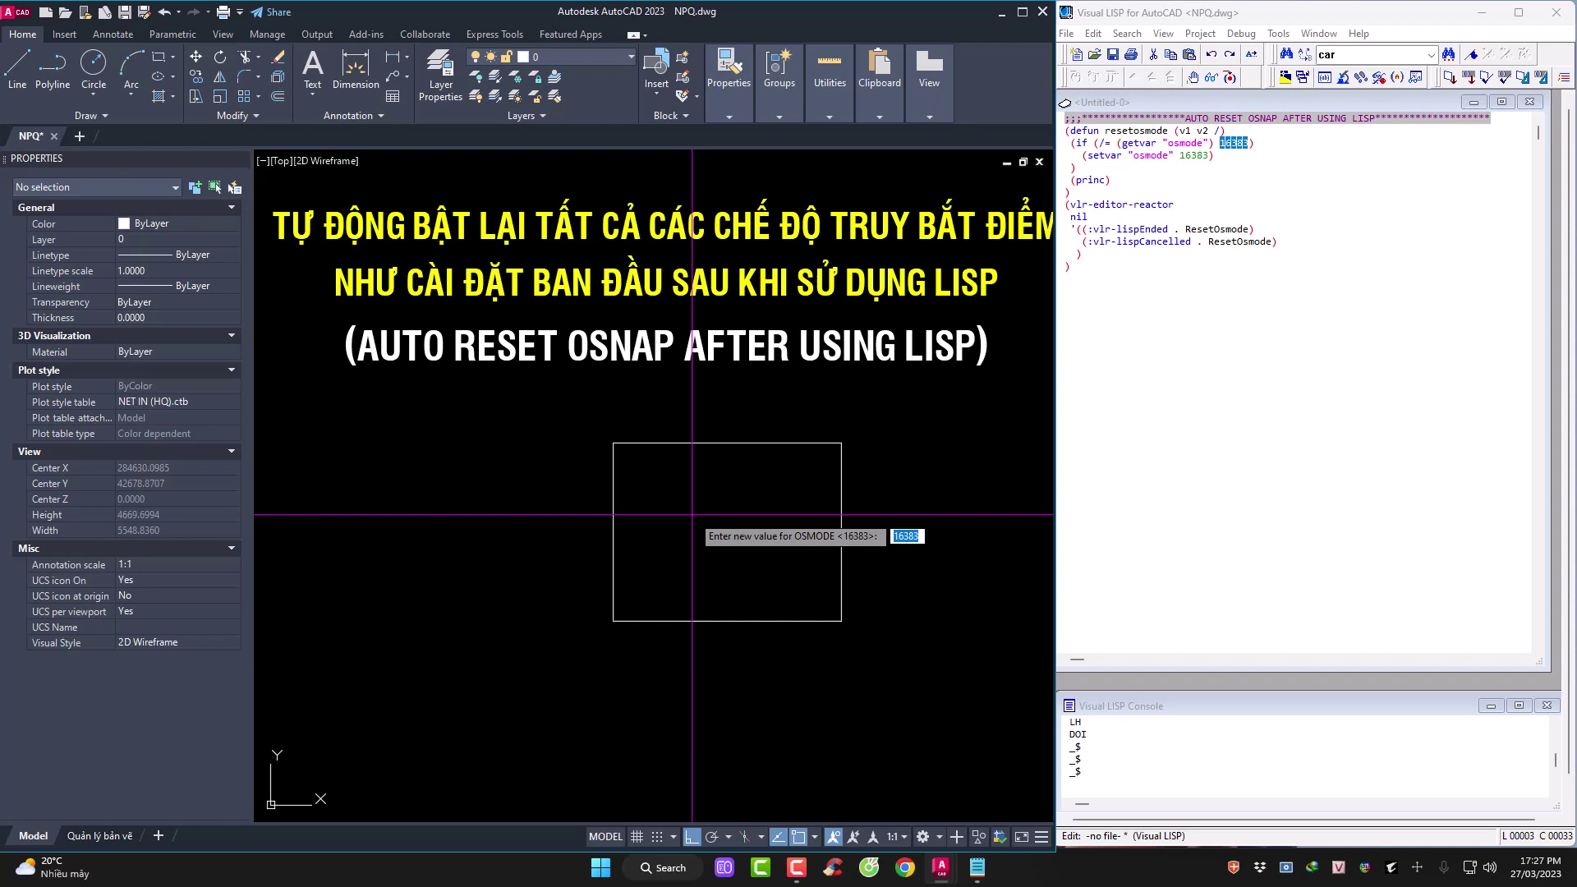
key("Return")
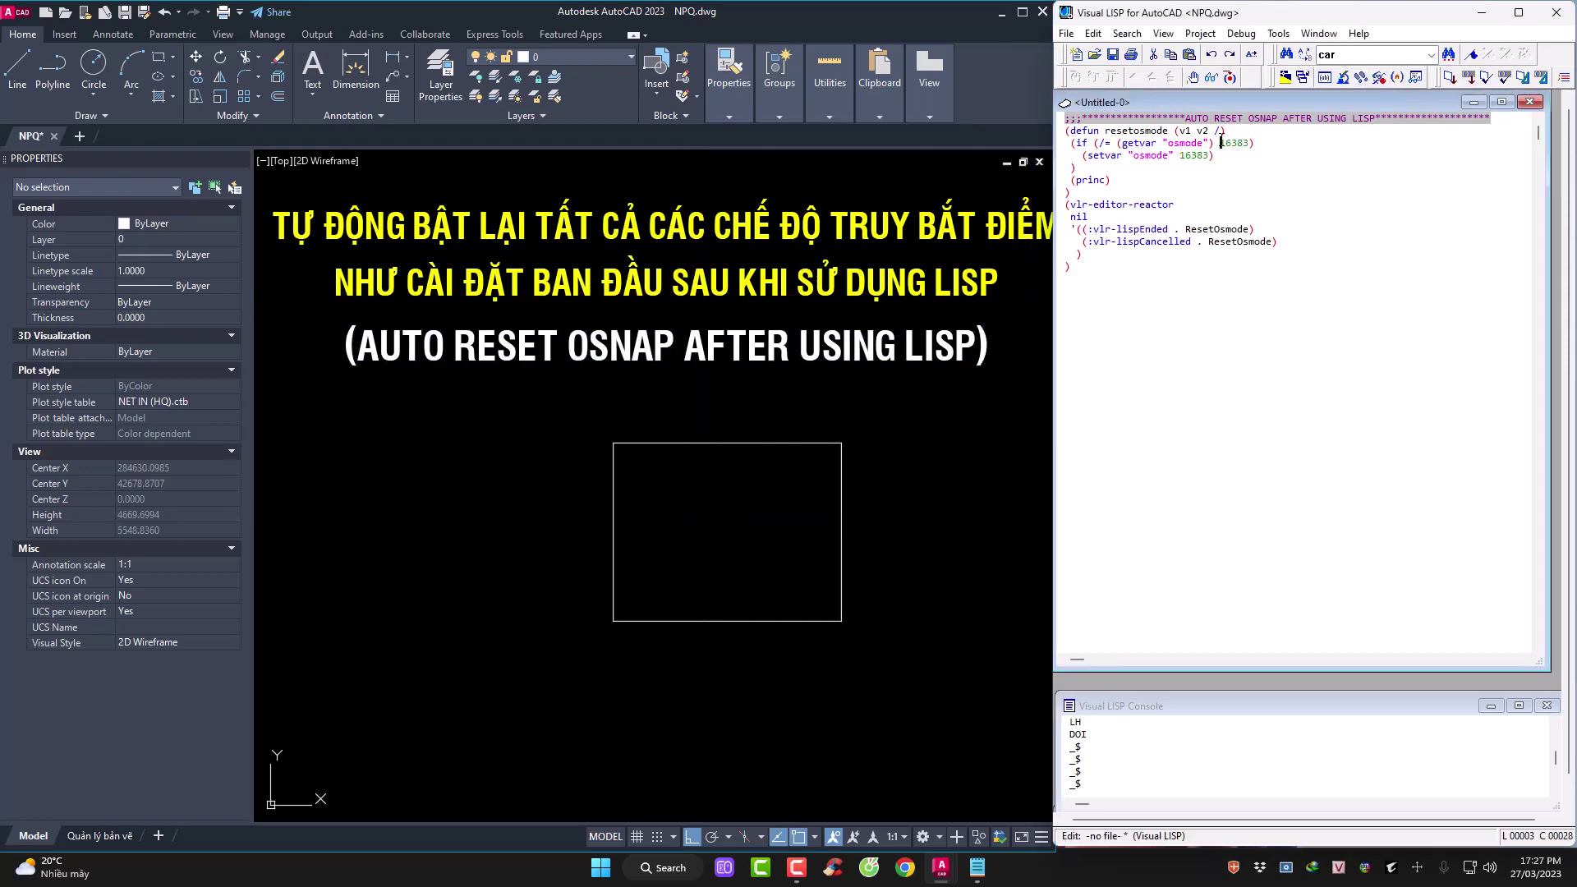
Clear all object snaps, then enable only Endpoint, Midpoint, Center and Geometric Center
left_click_drag(1221, 143, 1248, 141)
left_click(689, 513)
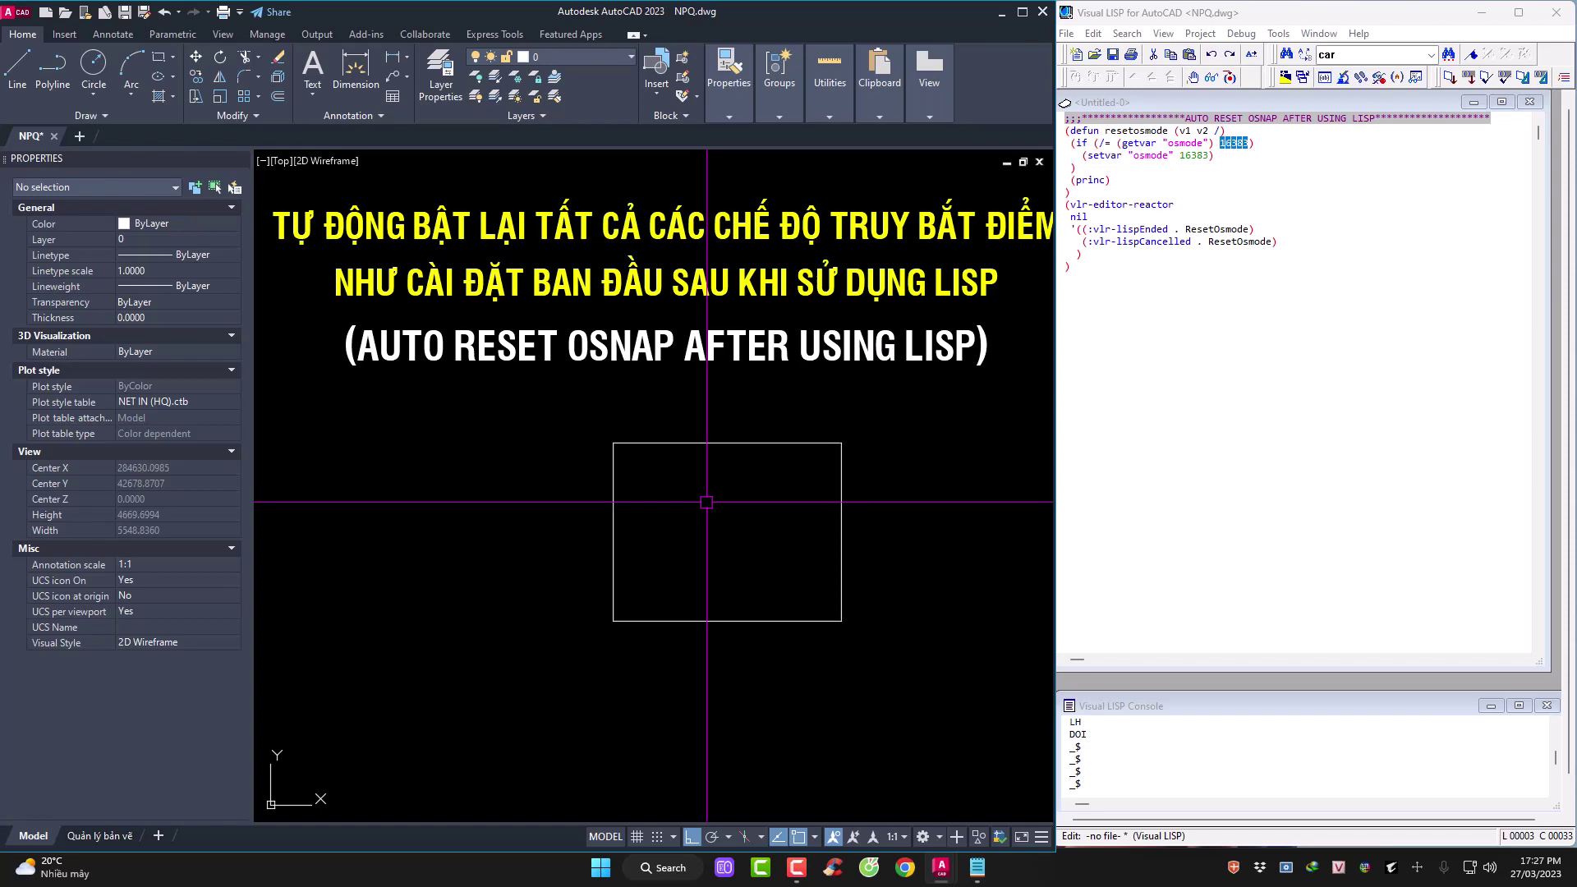
type("os")
key("Return")
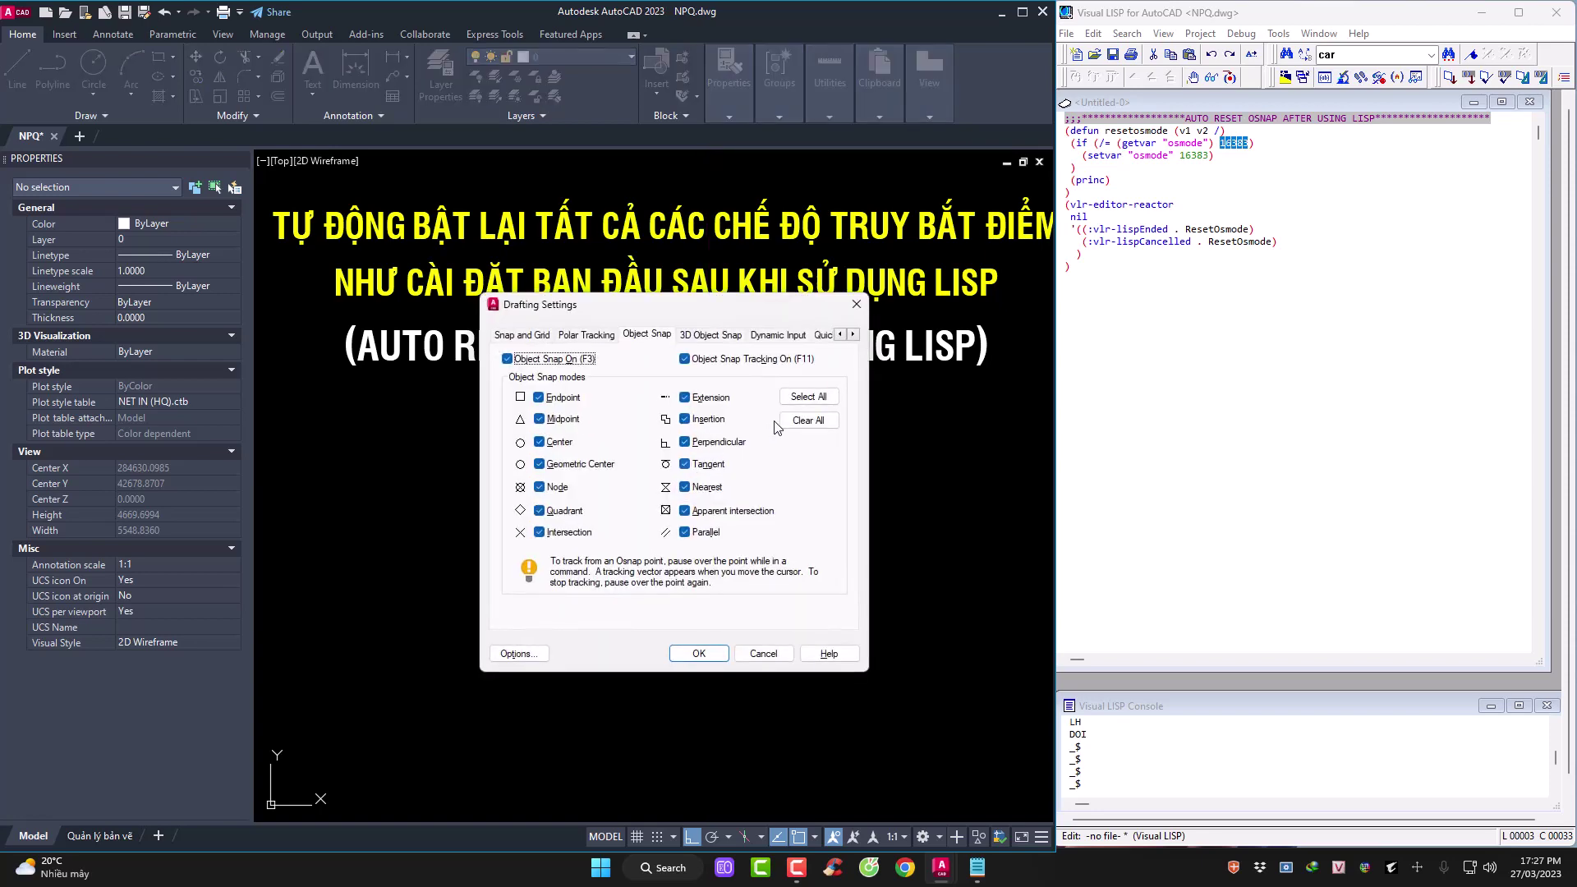
left_click(808, 420)
left_click(540, 398)
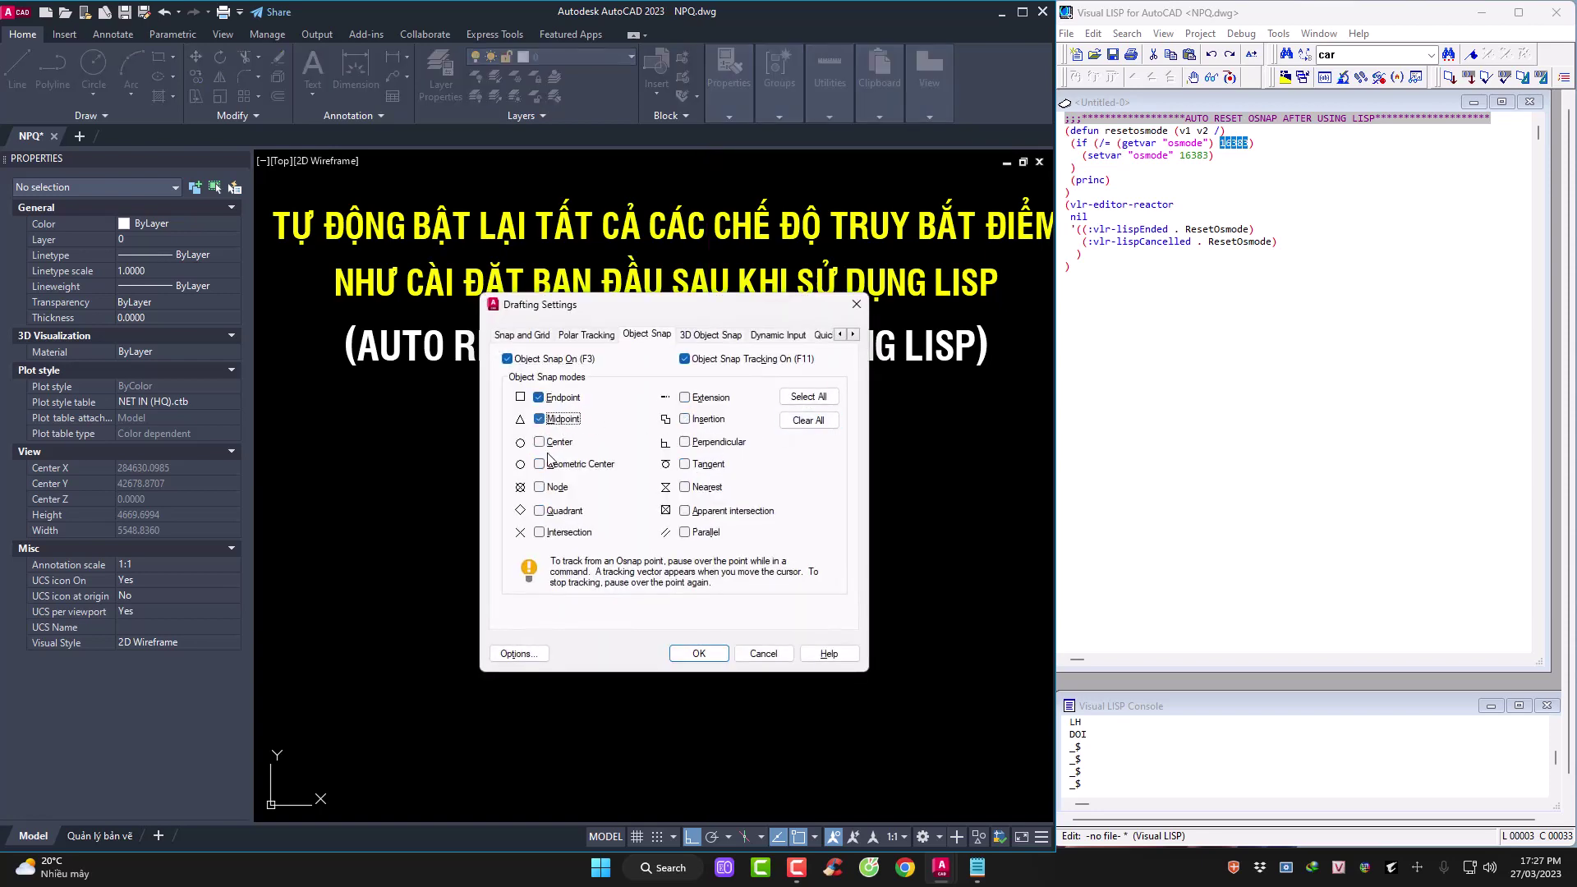
left_click(552, 442)
left_click(698, 654)
Confirm OSMODE now reads 1031 and exit its prompt without changing it
type("o")
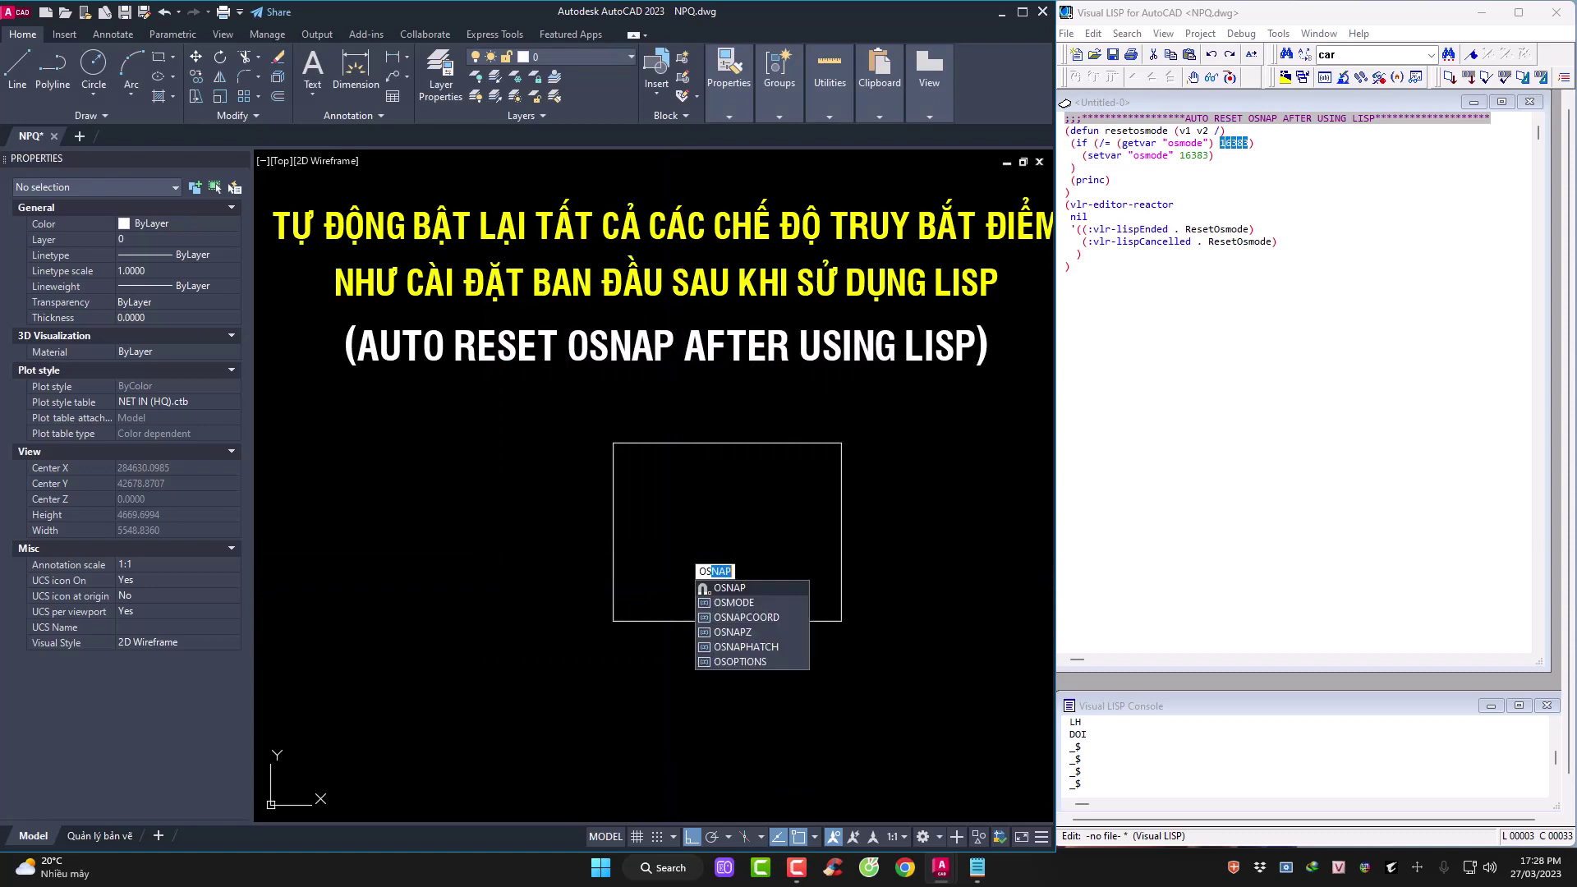
type("m")
key("Return")
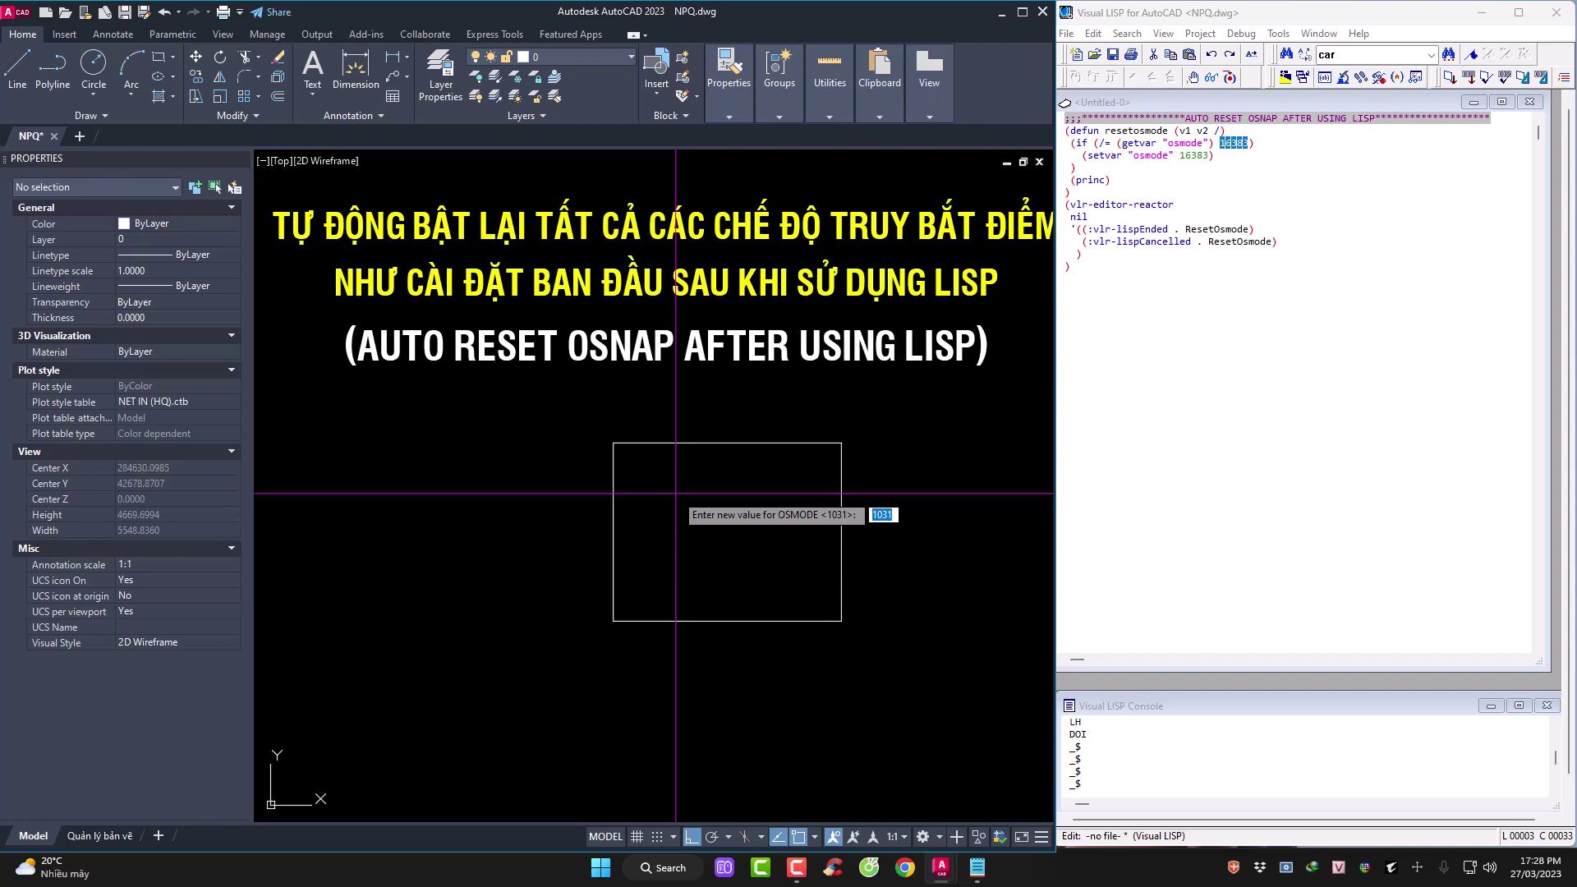
key("Escape")
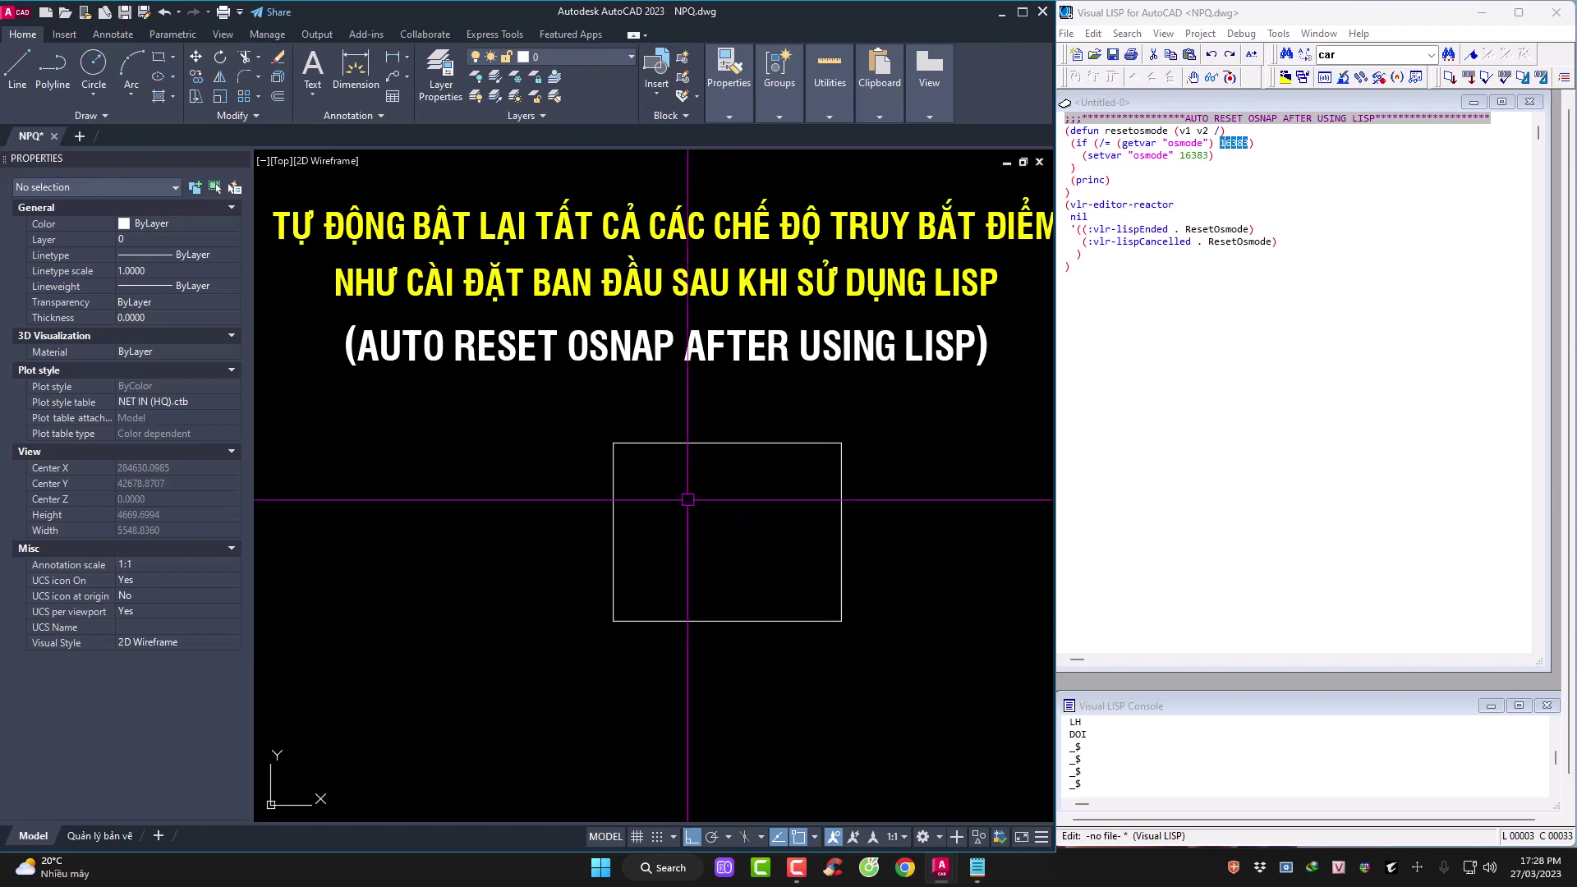
left_click(1221, 143)
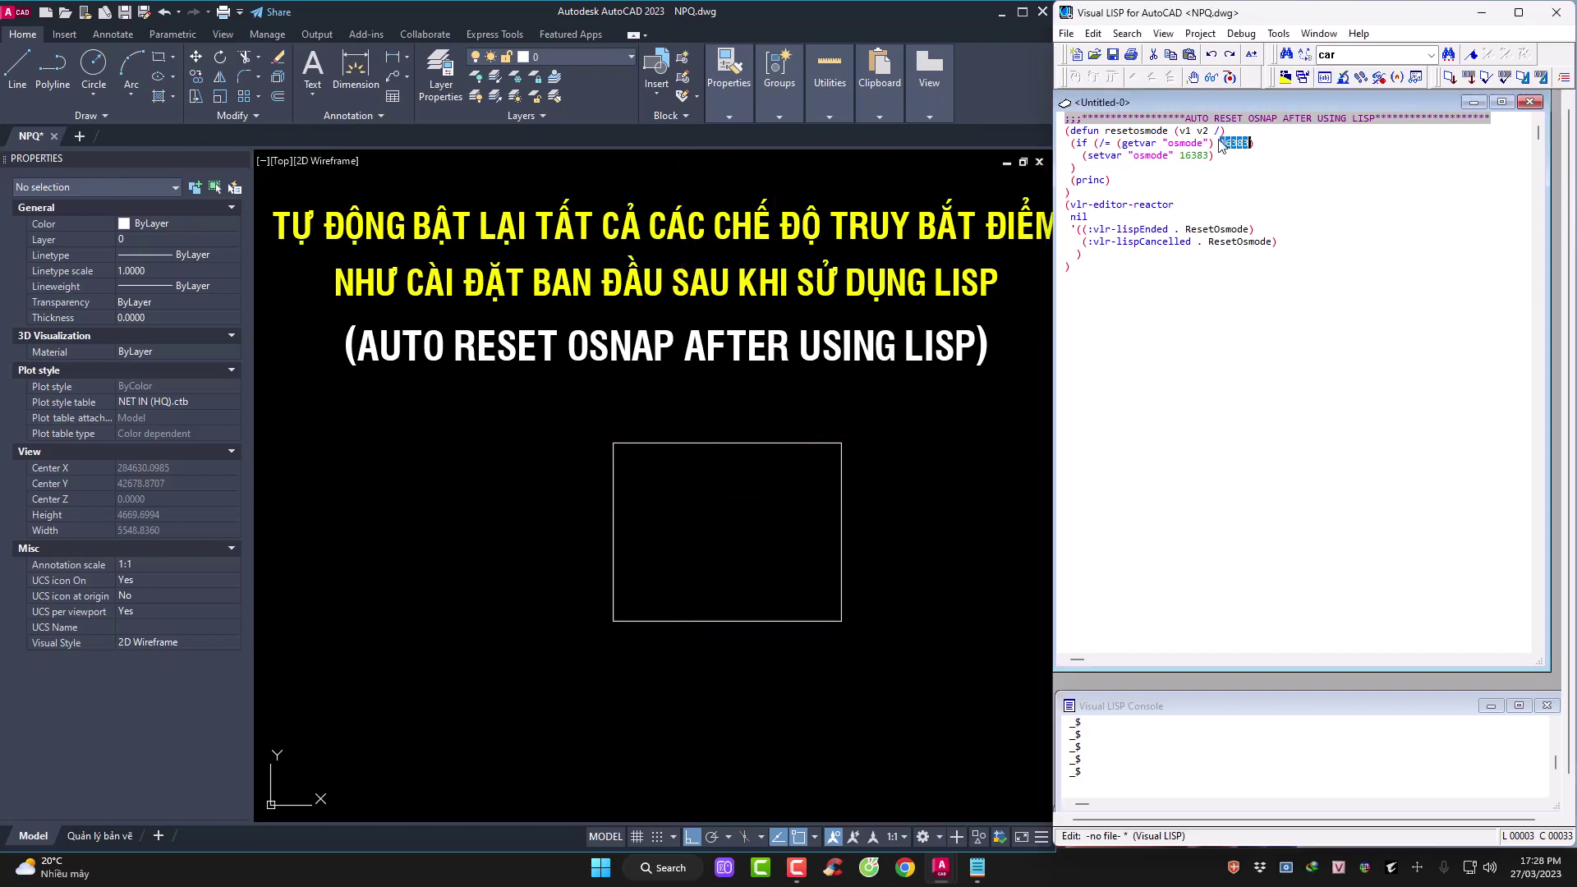
Change the 16383 values in the if test and setvar line to 1031
left_click_drag(1232, 143, 1248, 145)
type("1031")
left_click_drag(1181, 156, 1205, 157)
type("1")
Select all the reactor code and load it into AutoCAD
left_click(1140, 229)
key("ctrl+a")
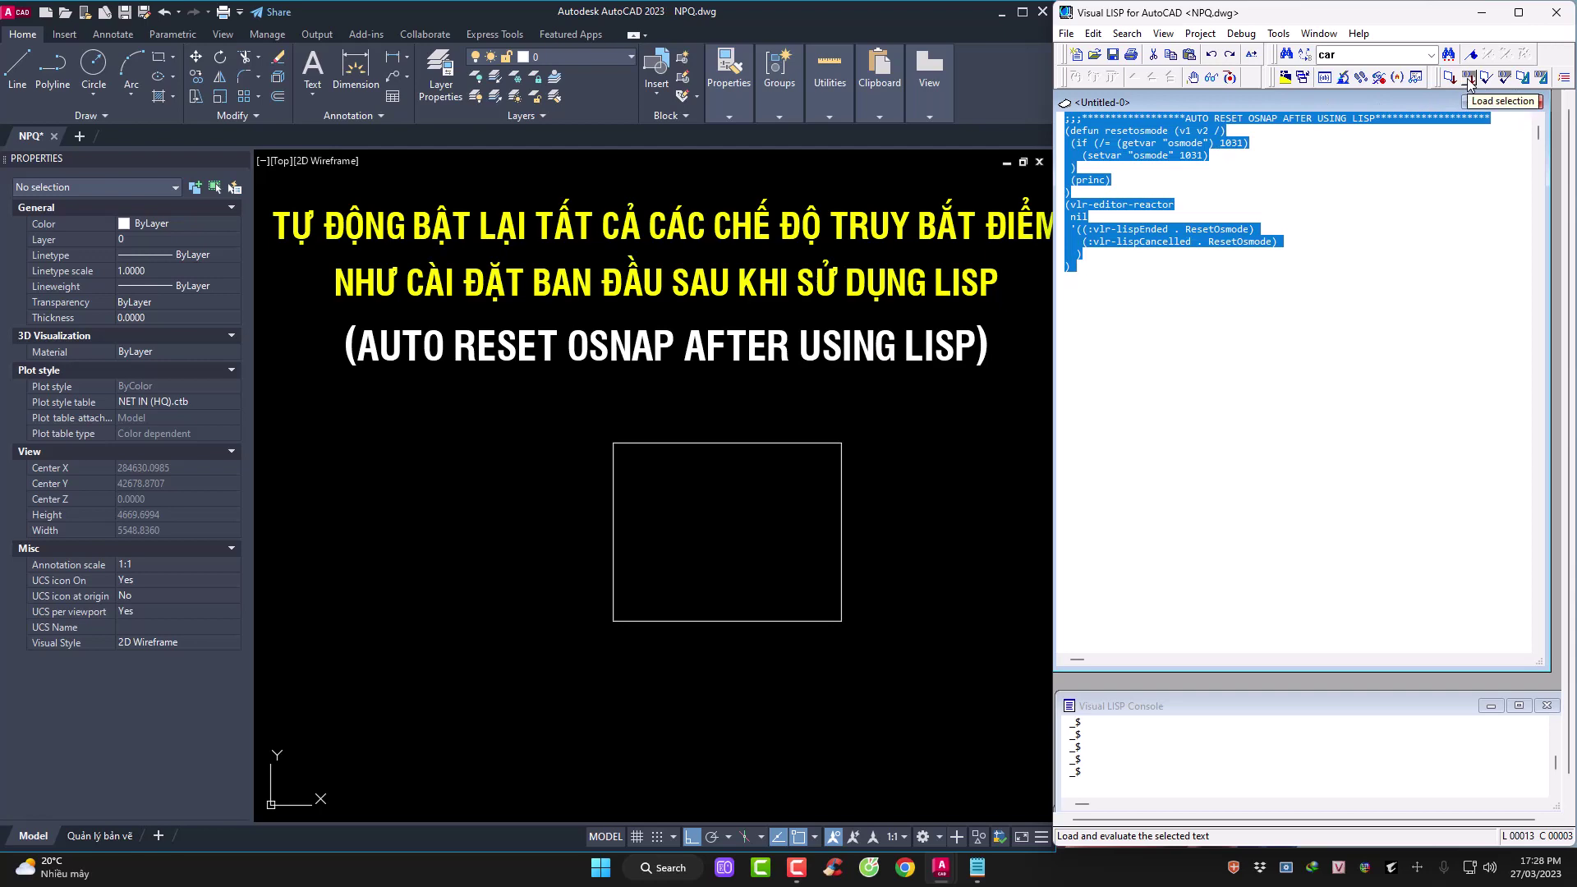
left_click(1469, 79)
Clear all object snap modes in the drawing's snap settings
left_click(847, 524)
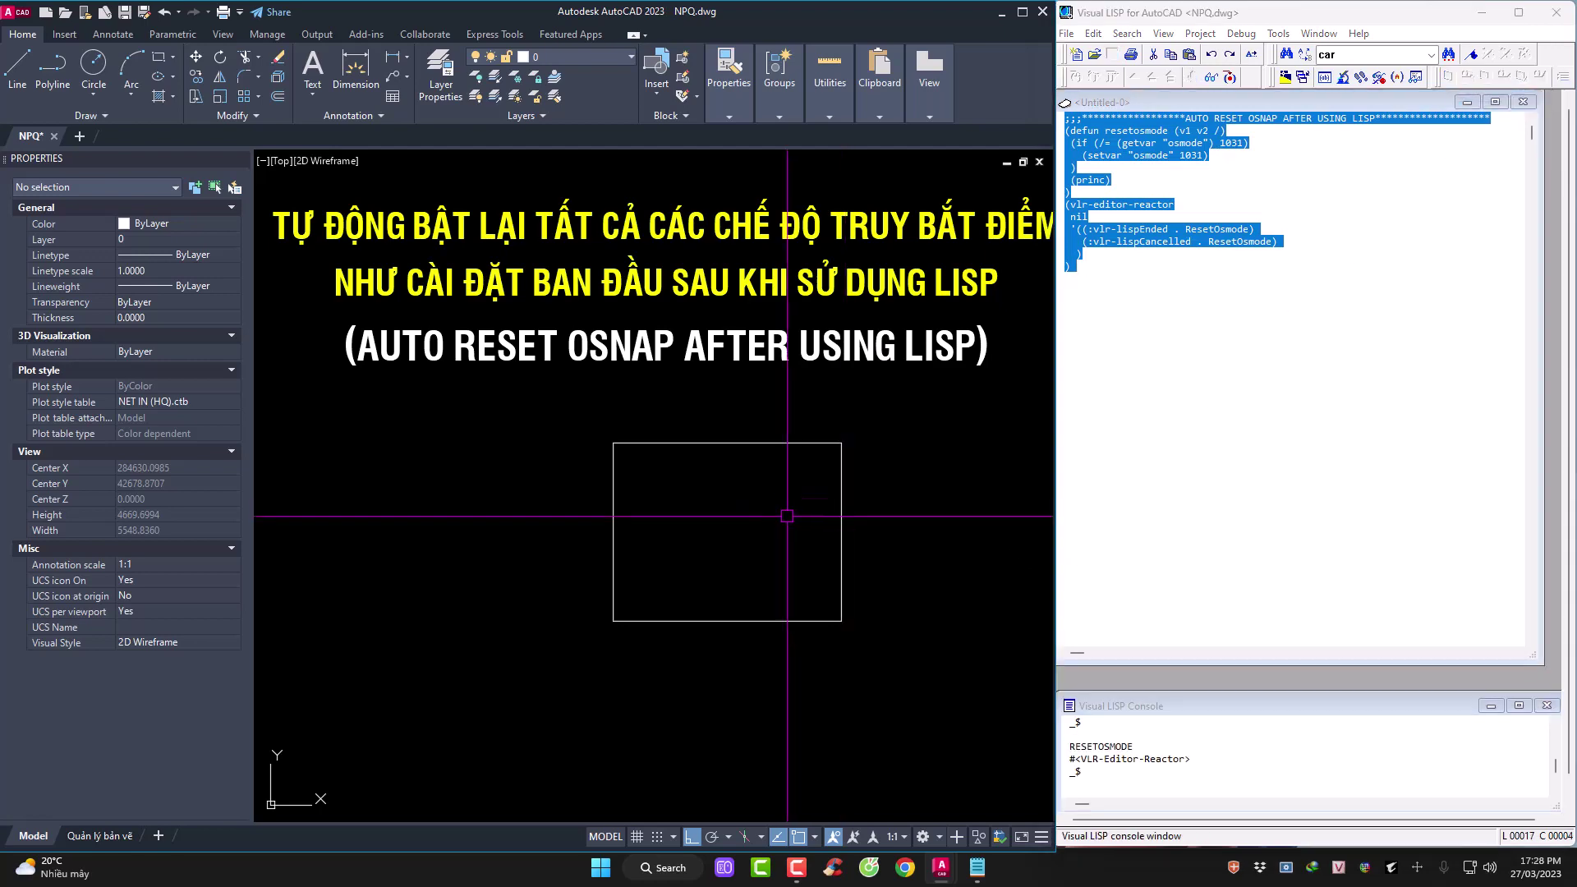
type("os")
key("Return")
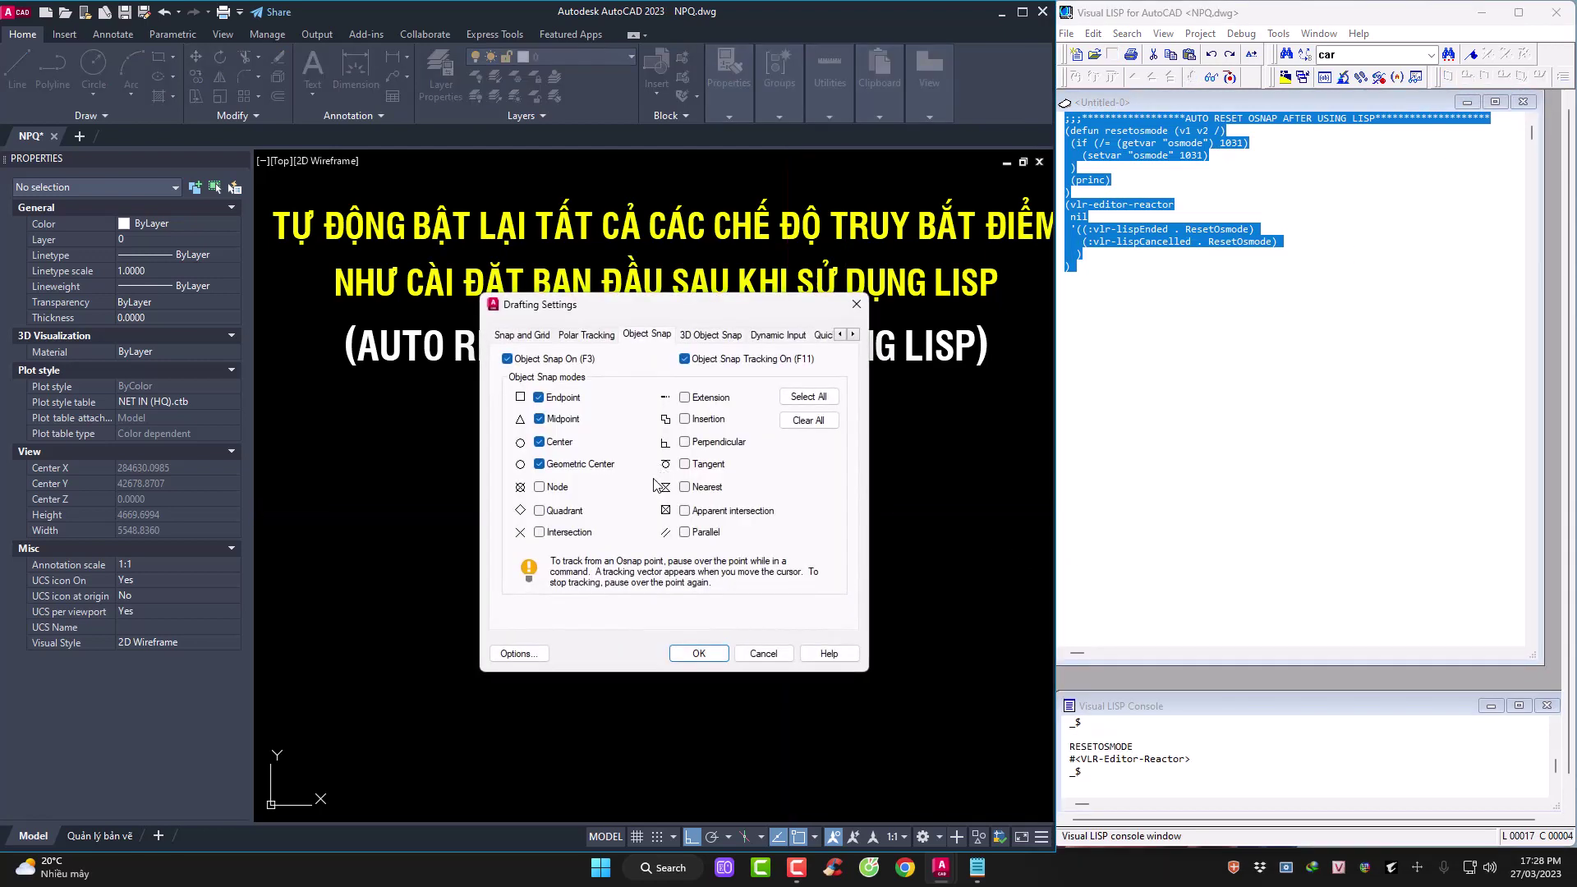
left_click(796, 422)
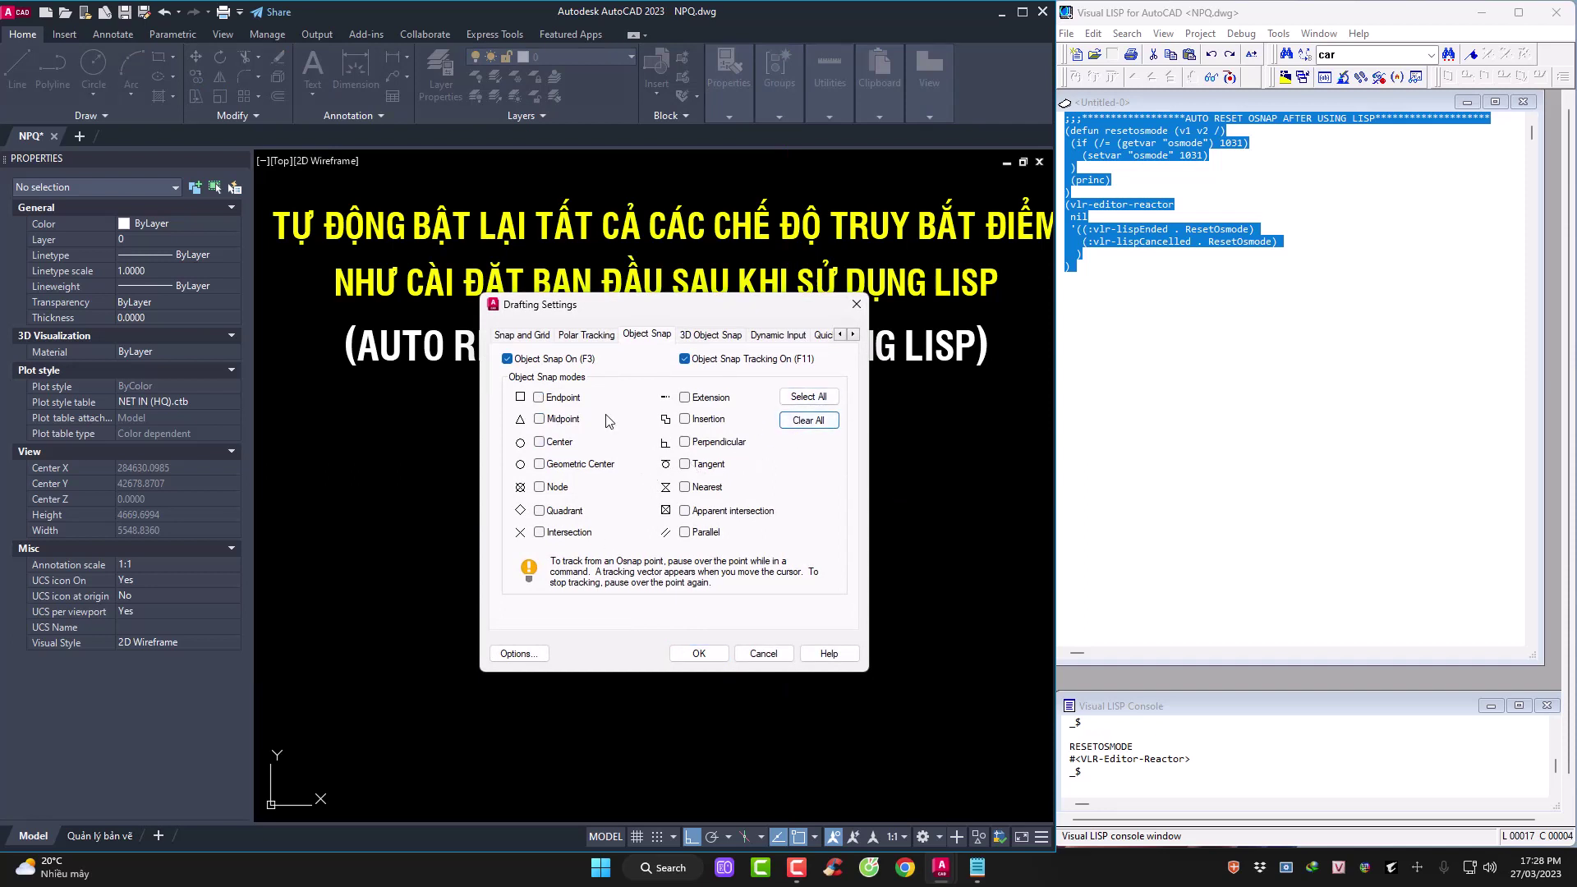
left_click(699, 653)
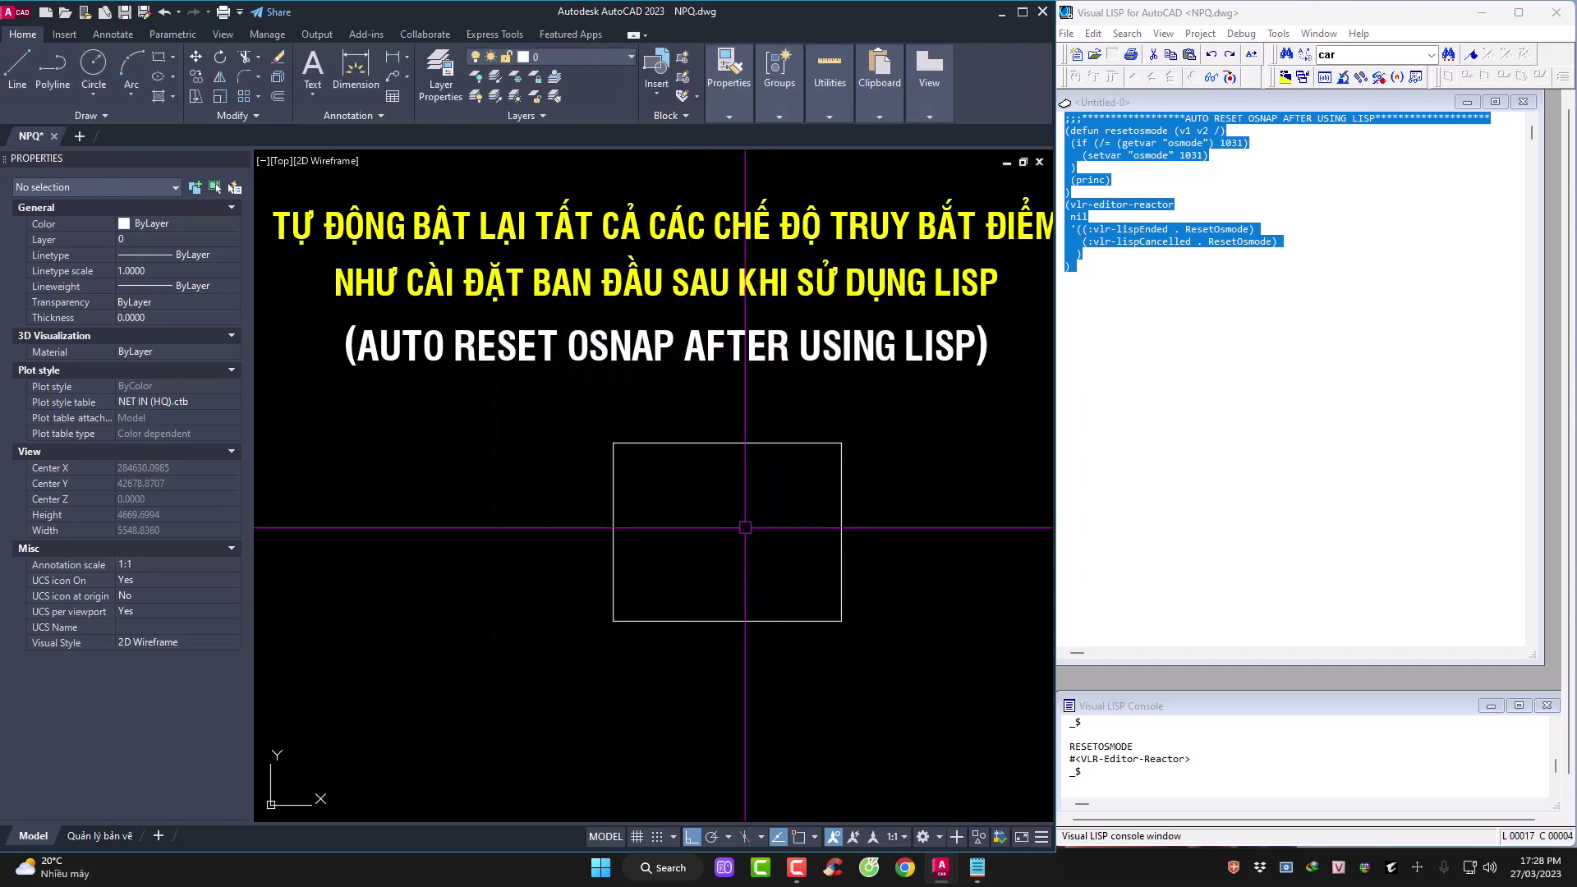
Run and cancel the HH LISP, then confirm the four chosen snaps are restored
type("hh")
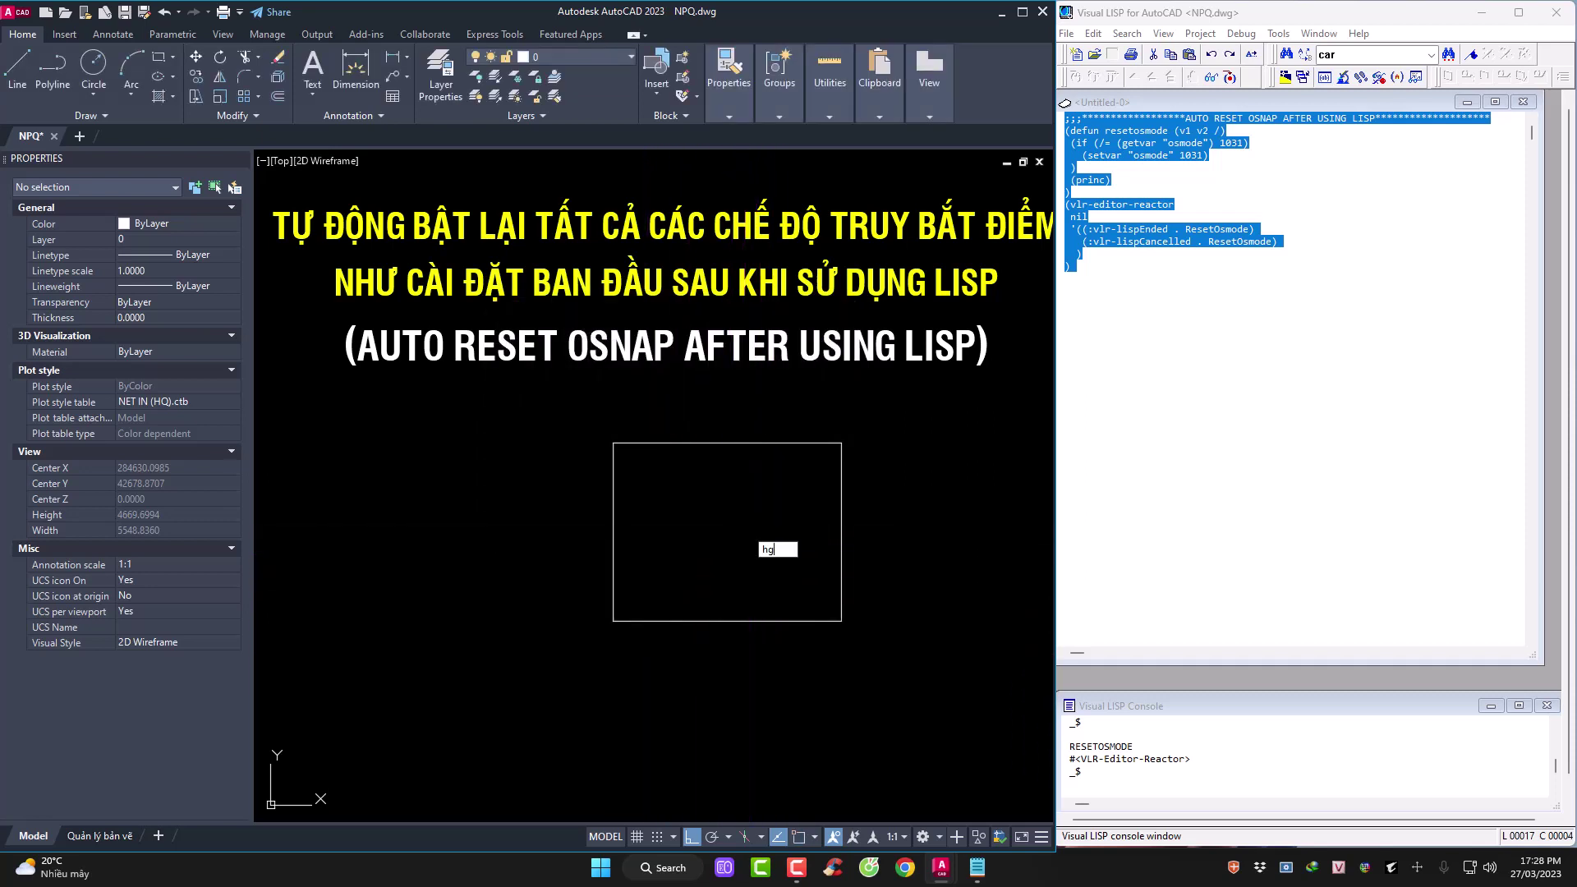
key("Return")
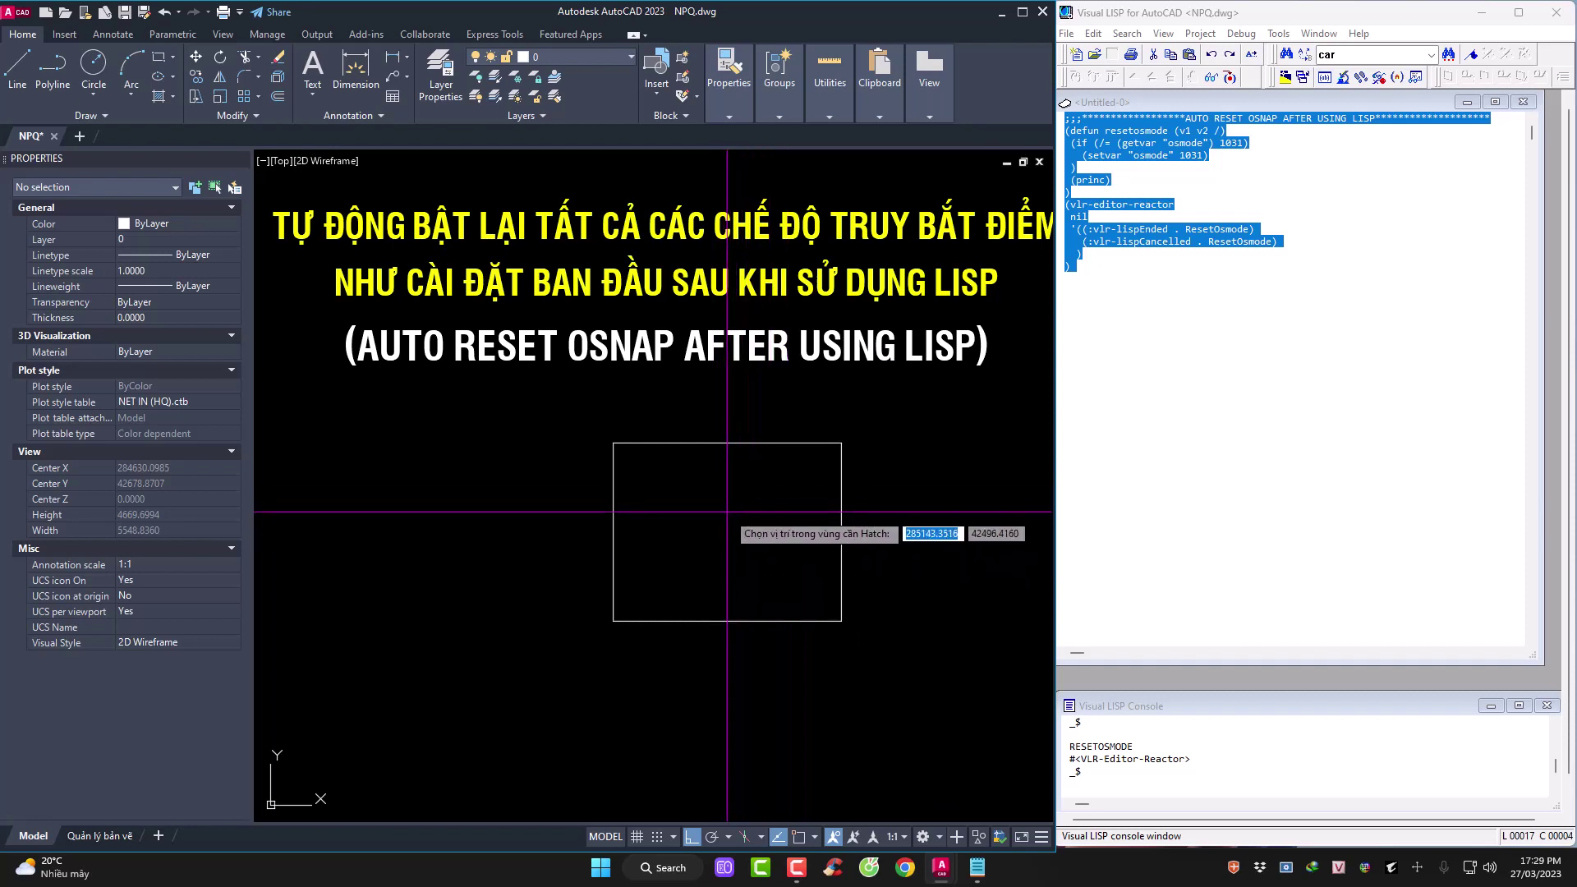
key("Escape")
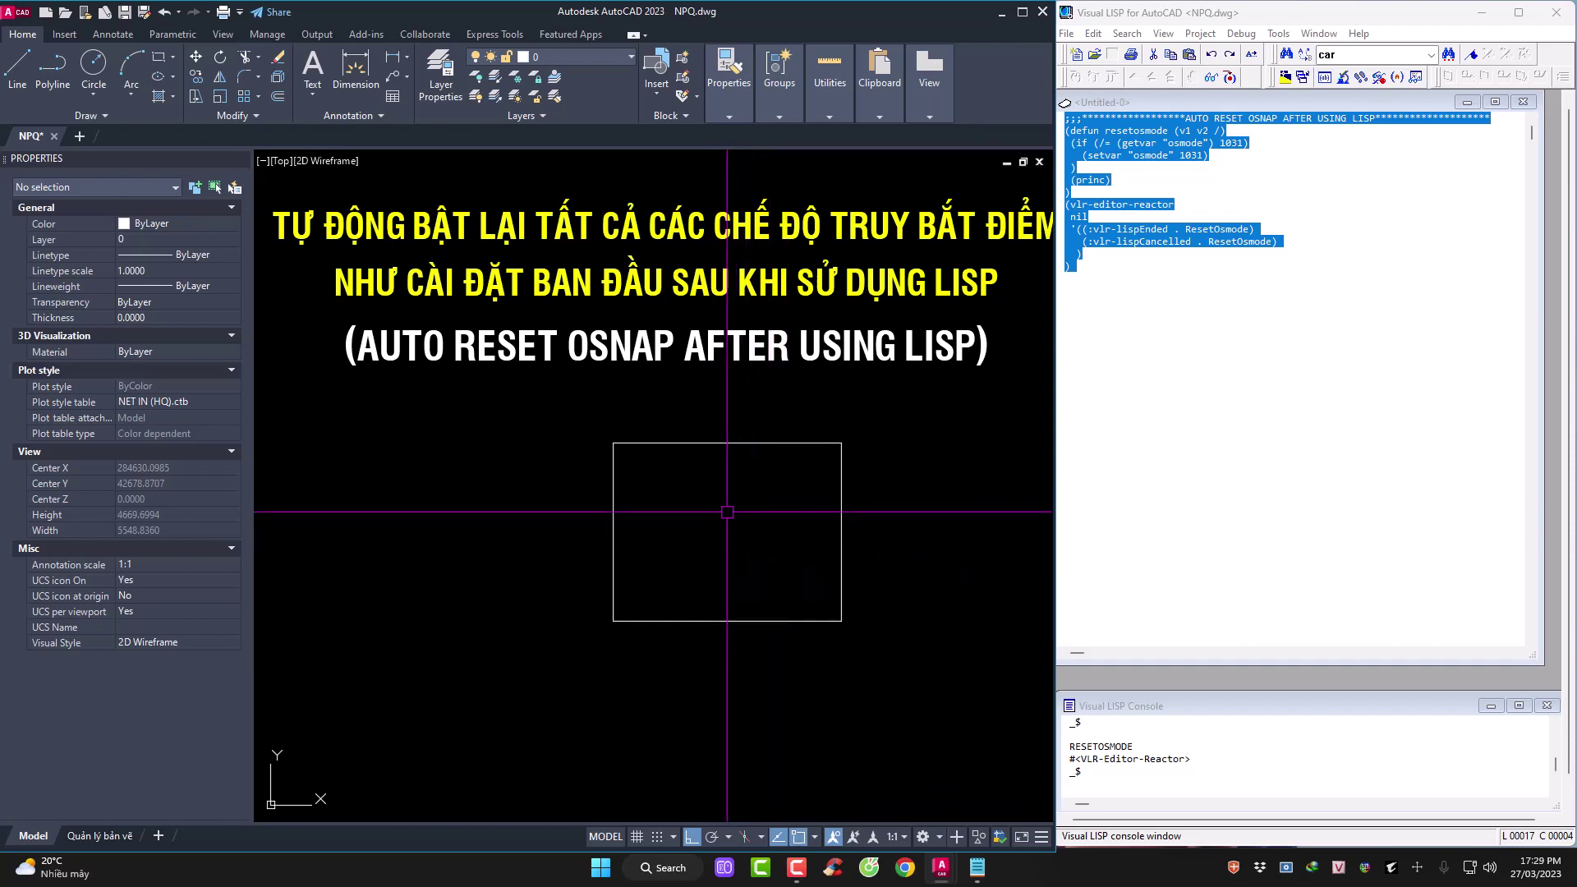
type("os")
key("Return")
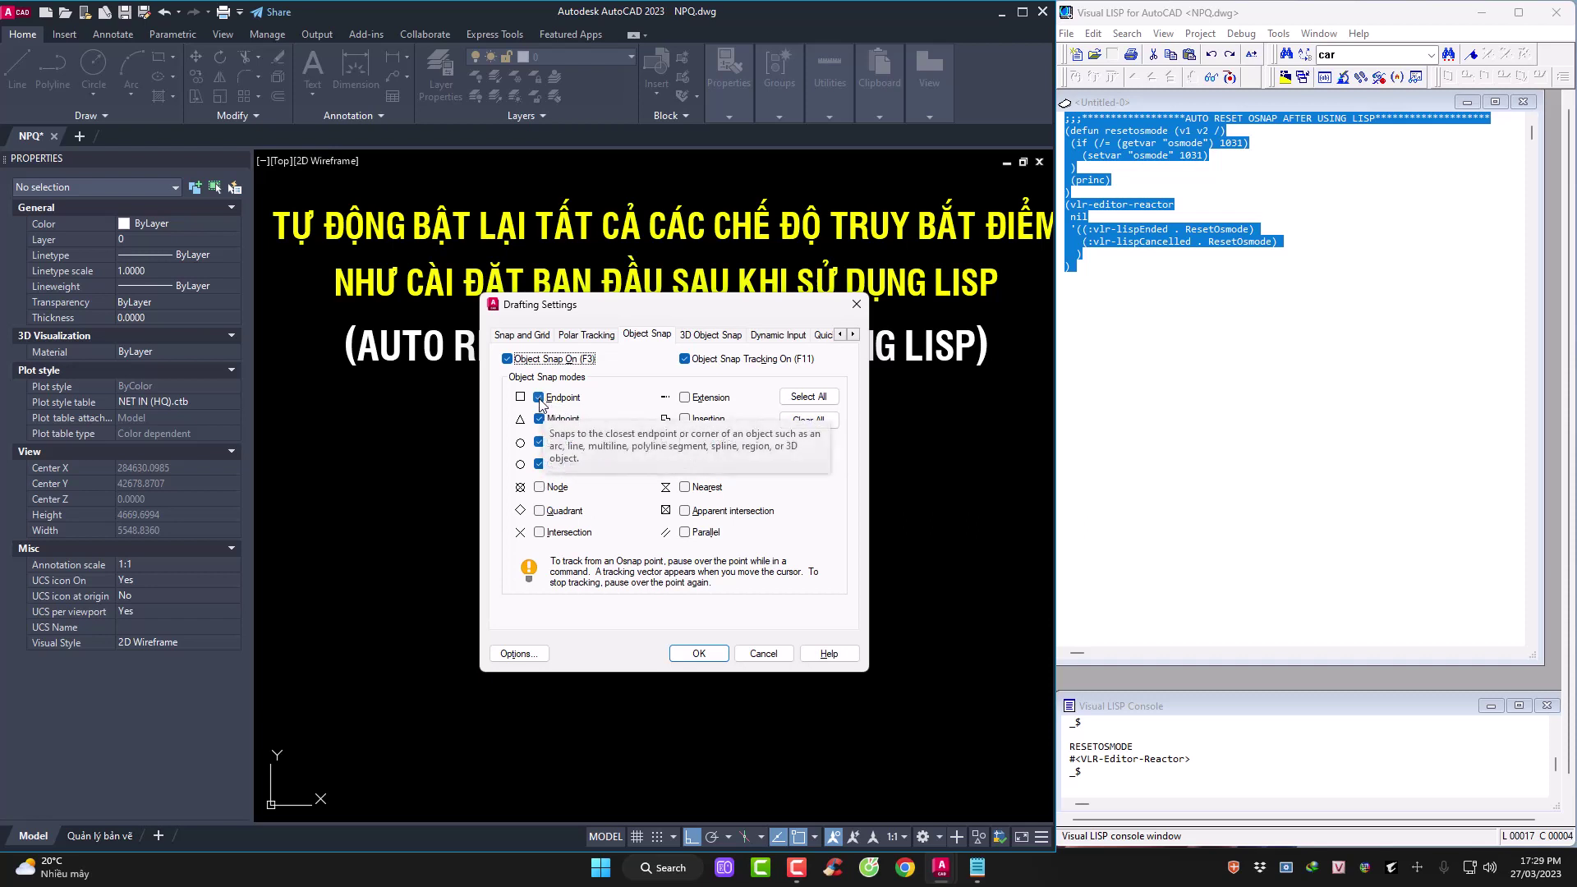
left_click(762, 654)
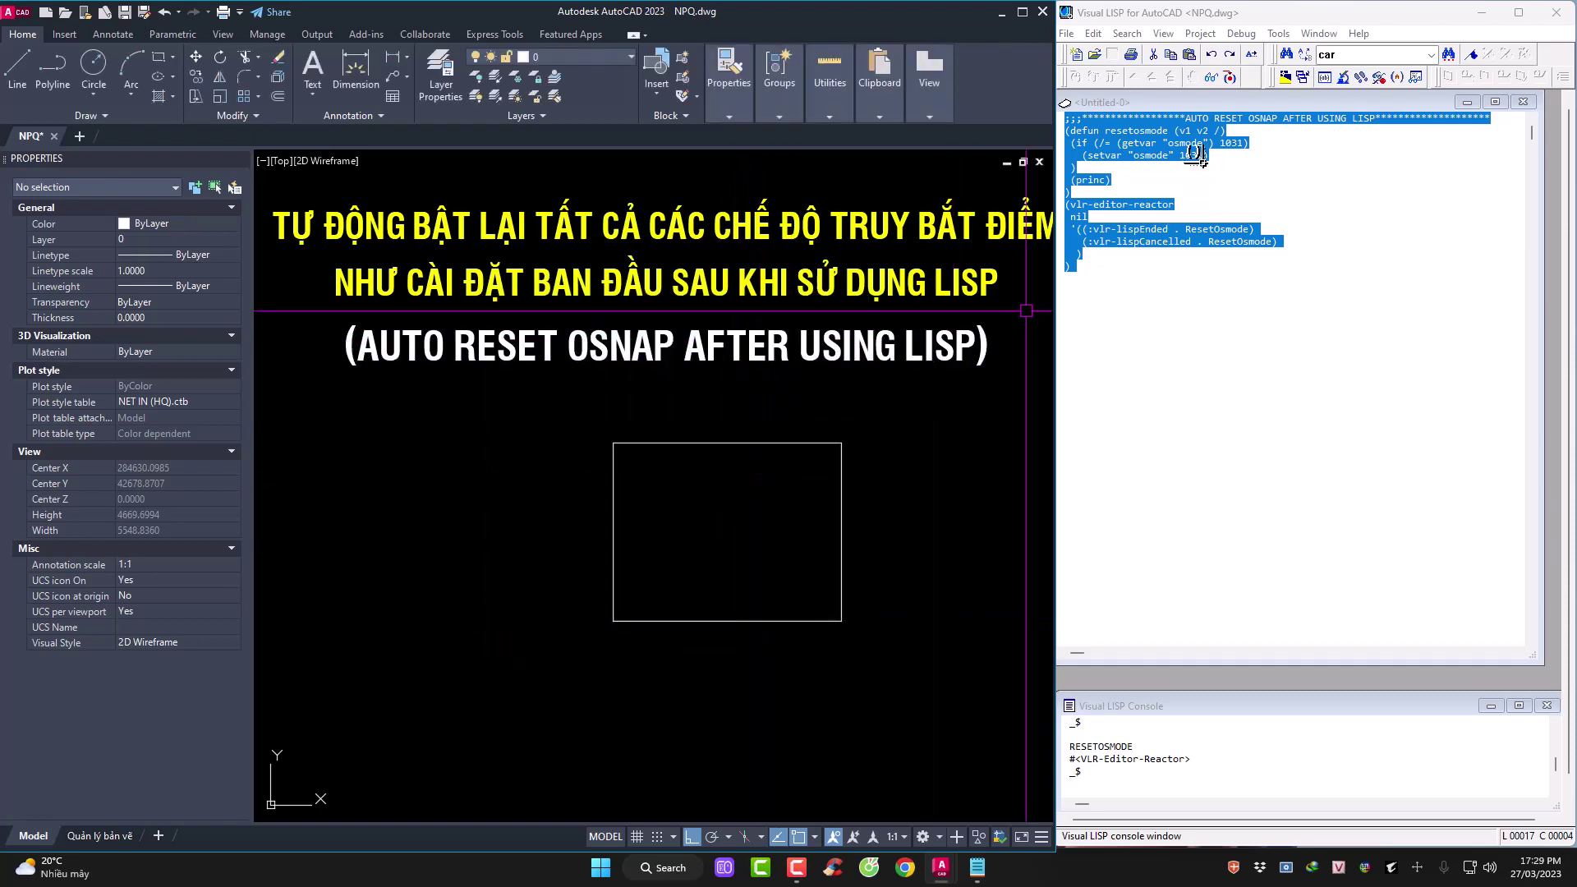
left_click(1221, 142)
left_click_drag(1221, 143, 1232, 143)
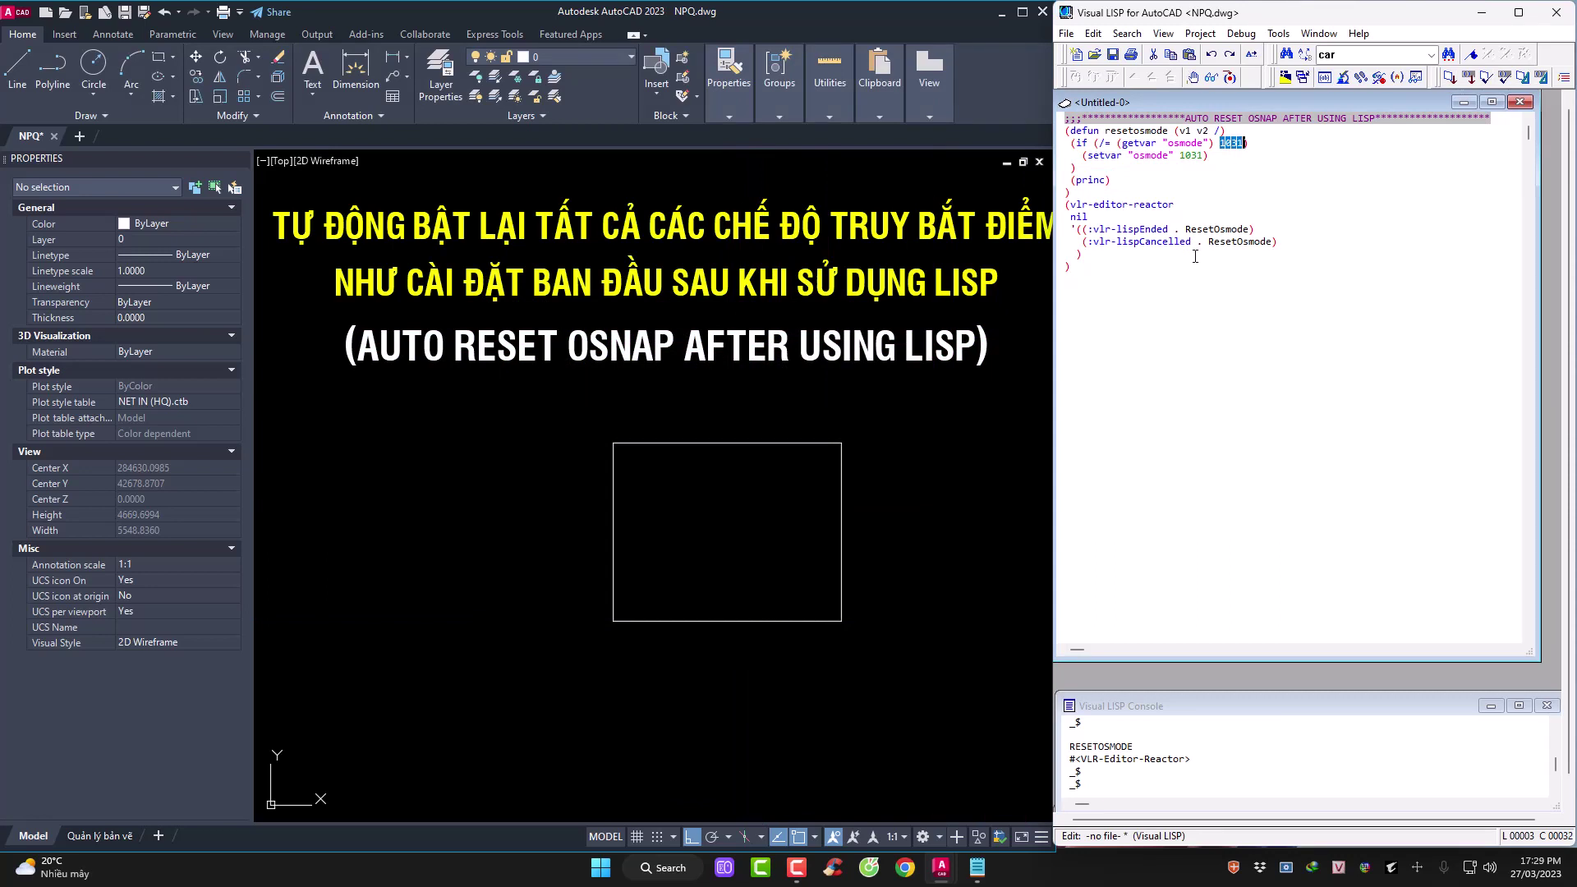
Change both 1031 values back to 16383 and reload the reactor code
type("1")
left_click(1180, 155)
type("16383")
key("ctrl+a")
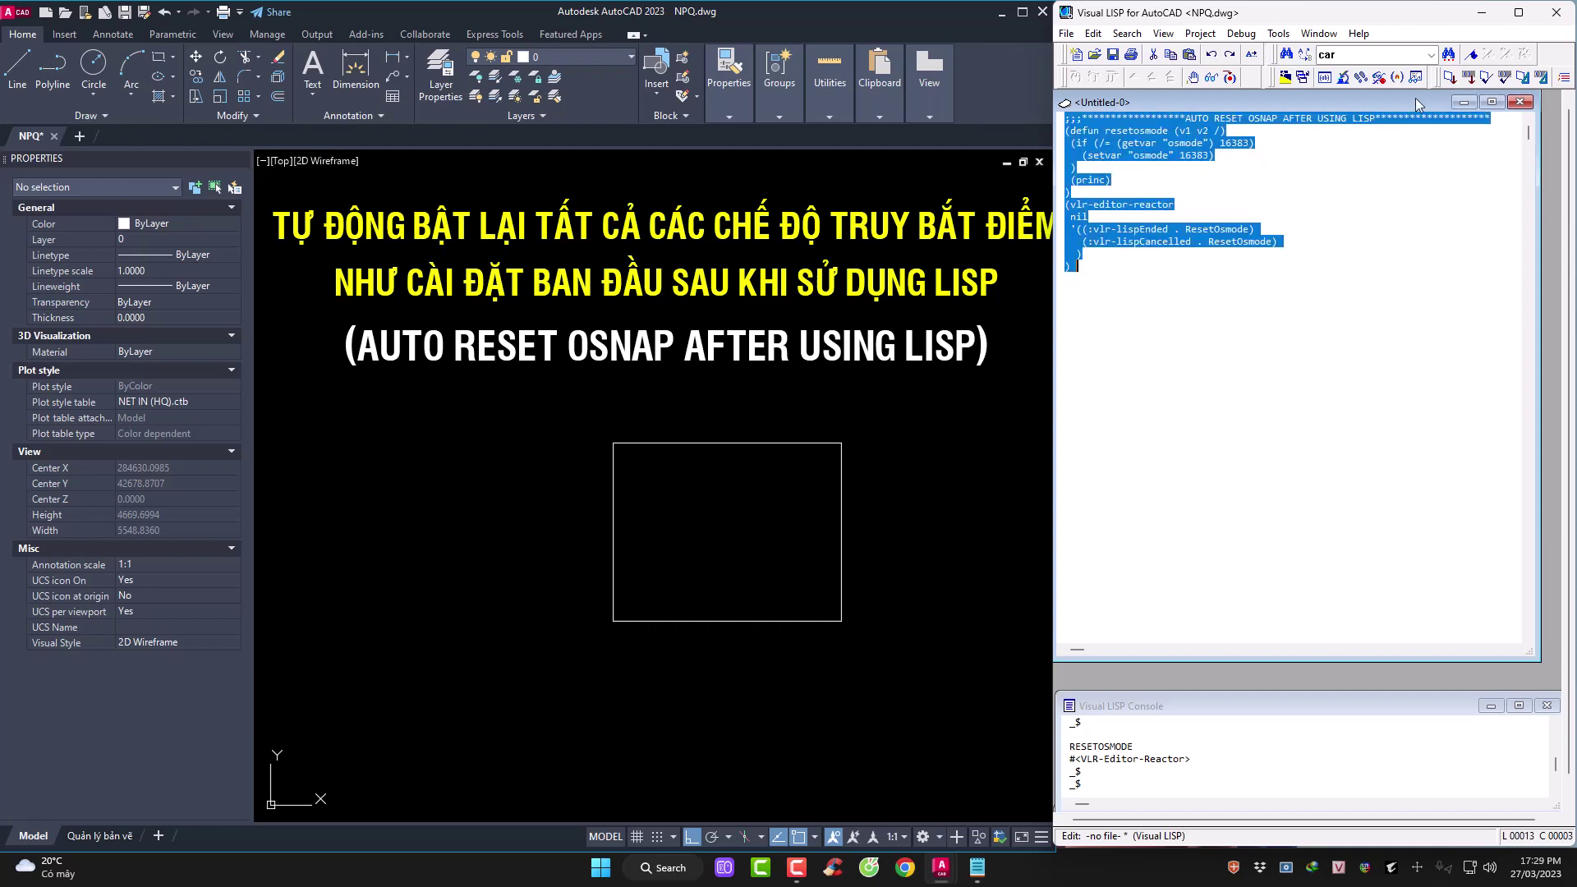
key("ctrl+shift+e")
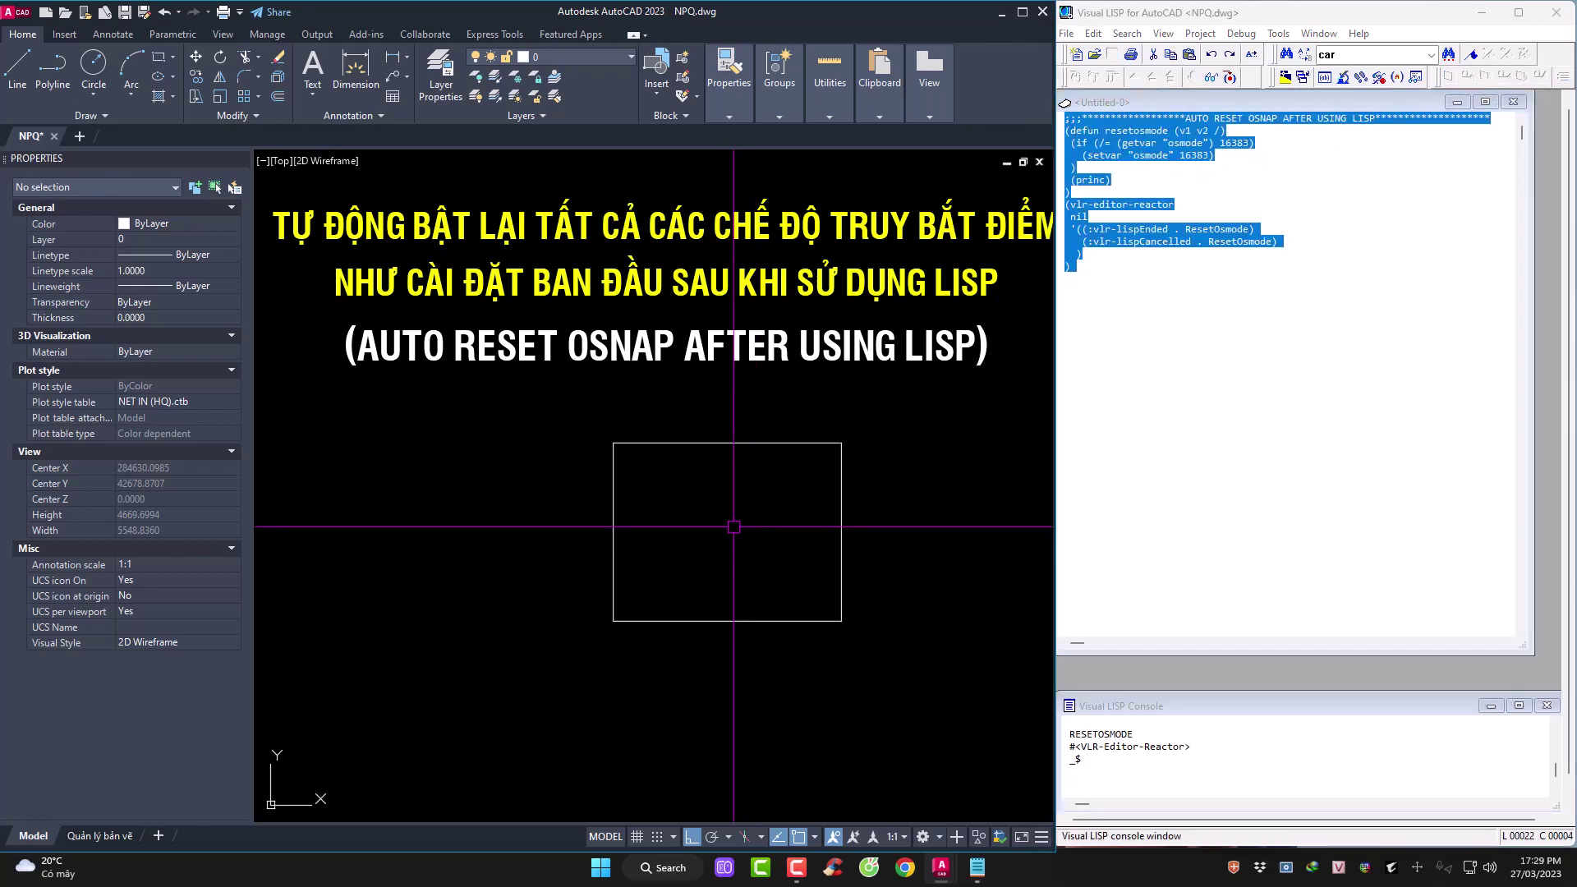
Run and end the HH LISP, then confirm every object snap mode is back on
type("hh")
key("Return")
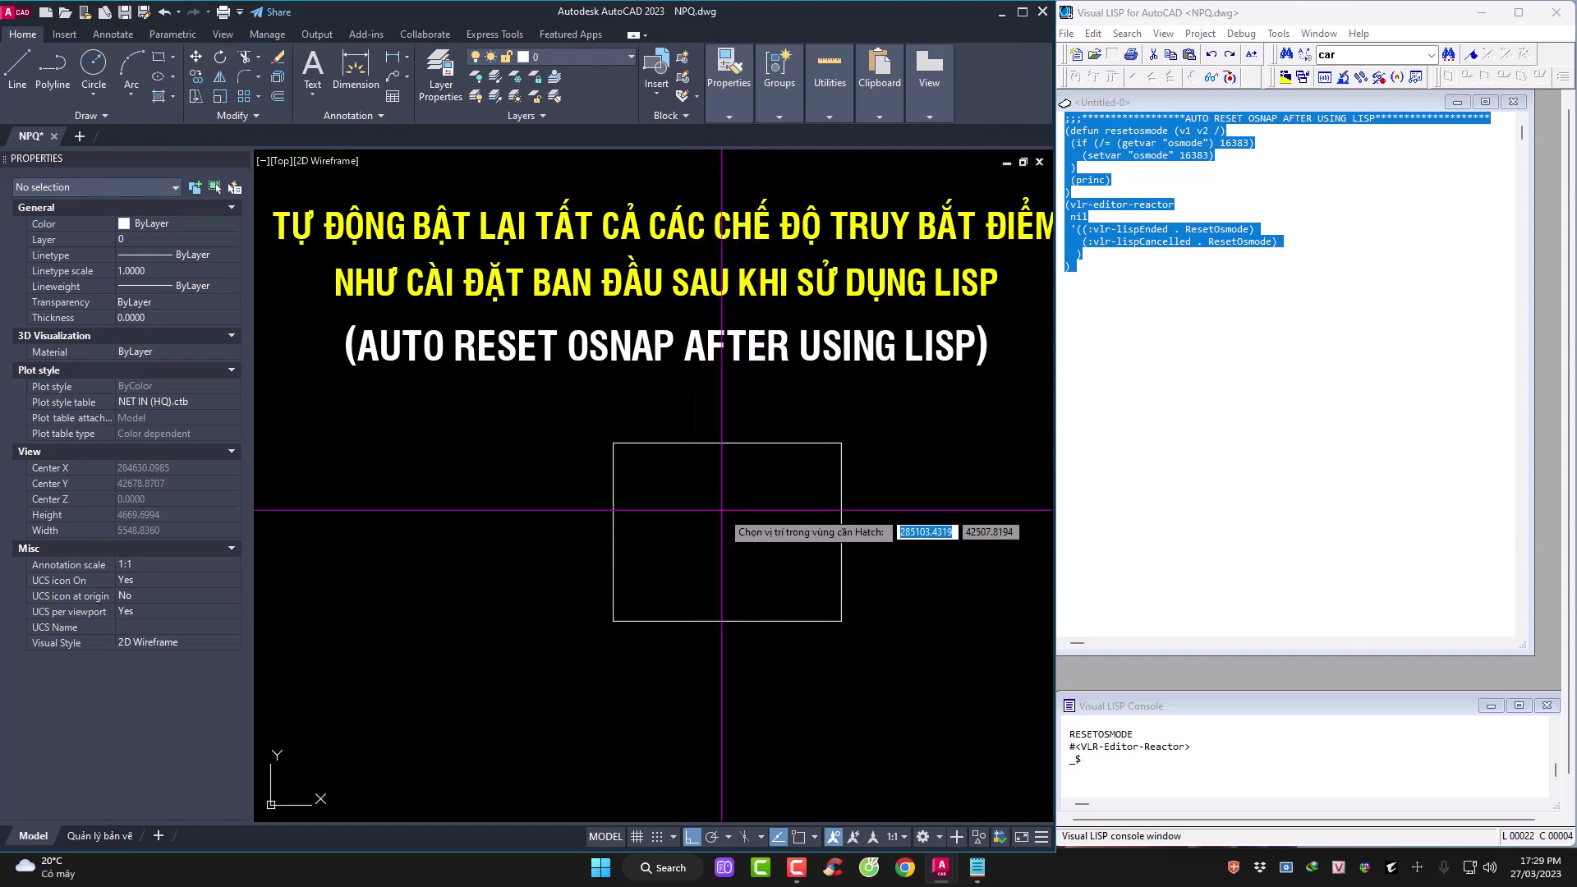
left_click(721, 510)
type("os")
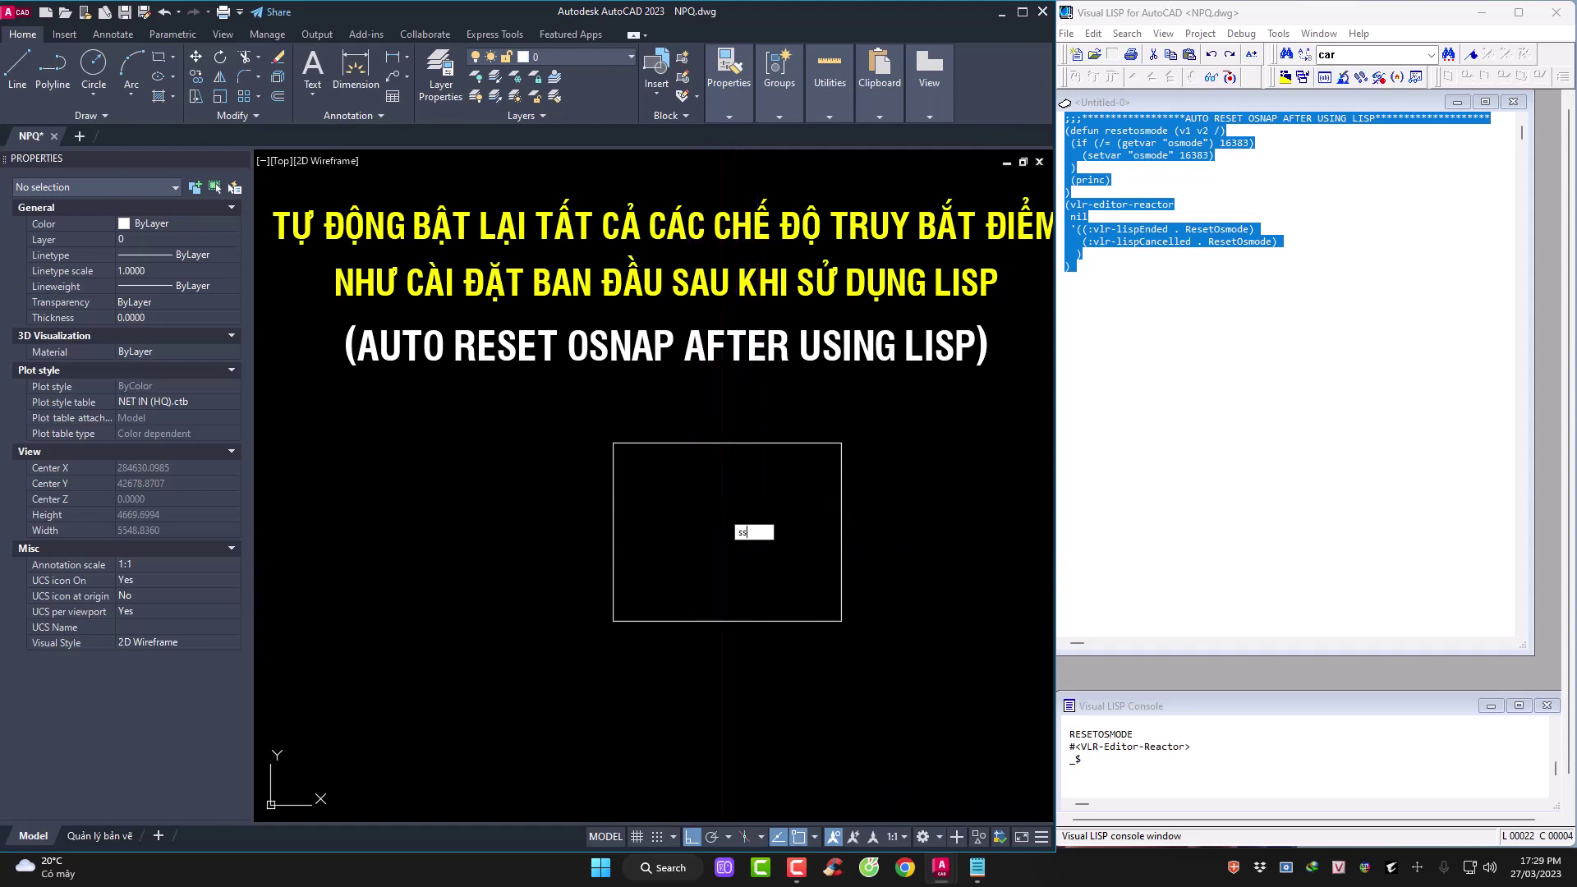
key("Return")
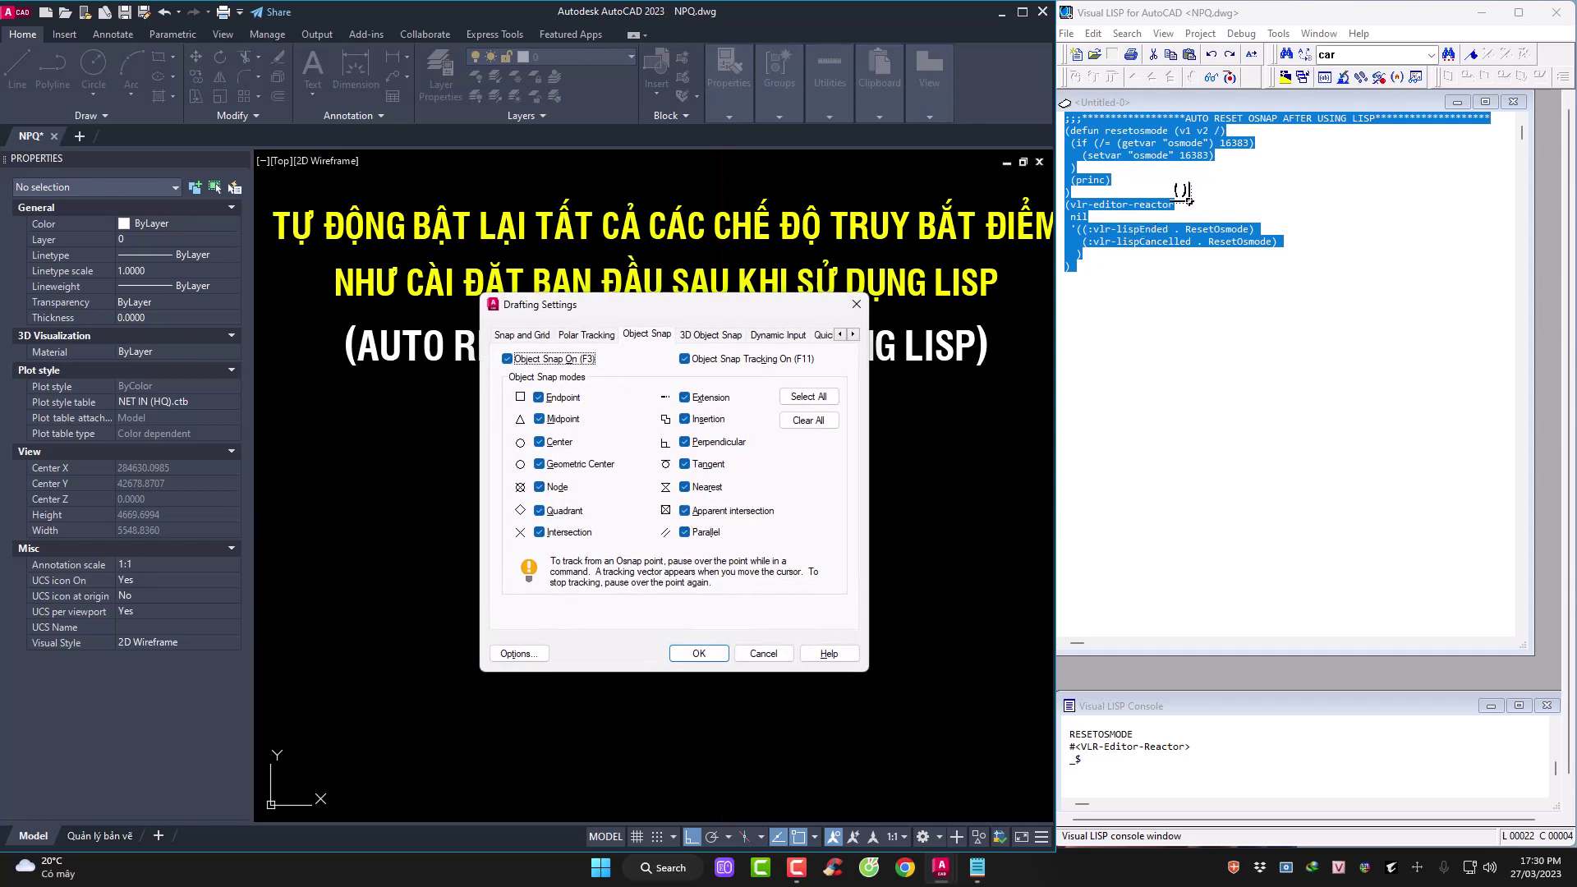
left_click(1205, 152)
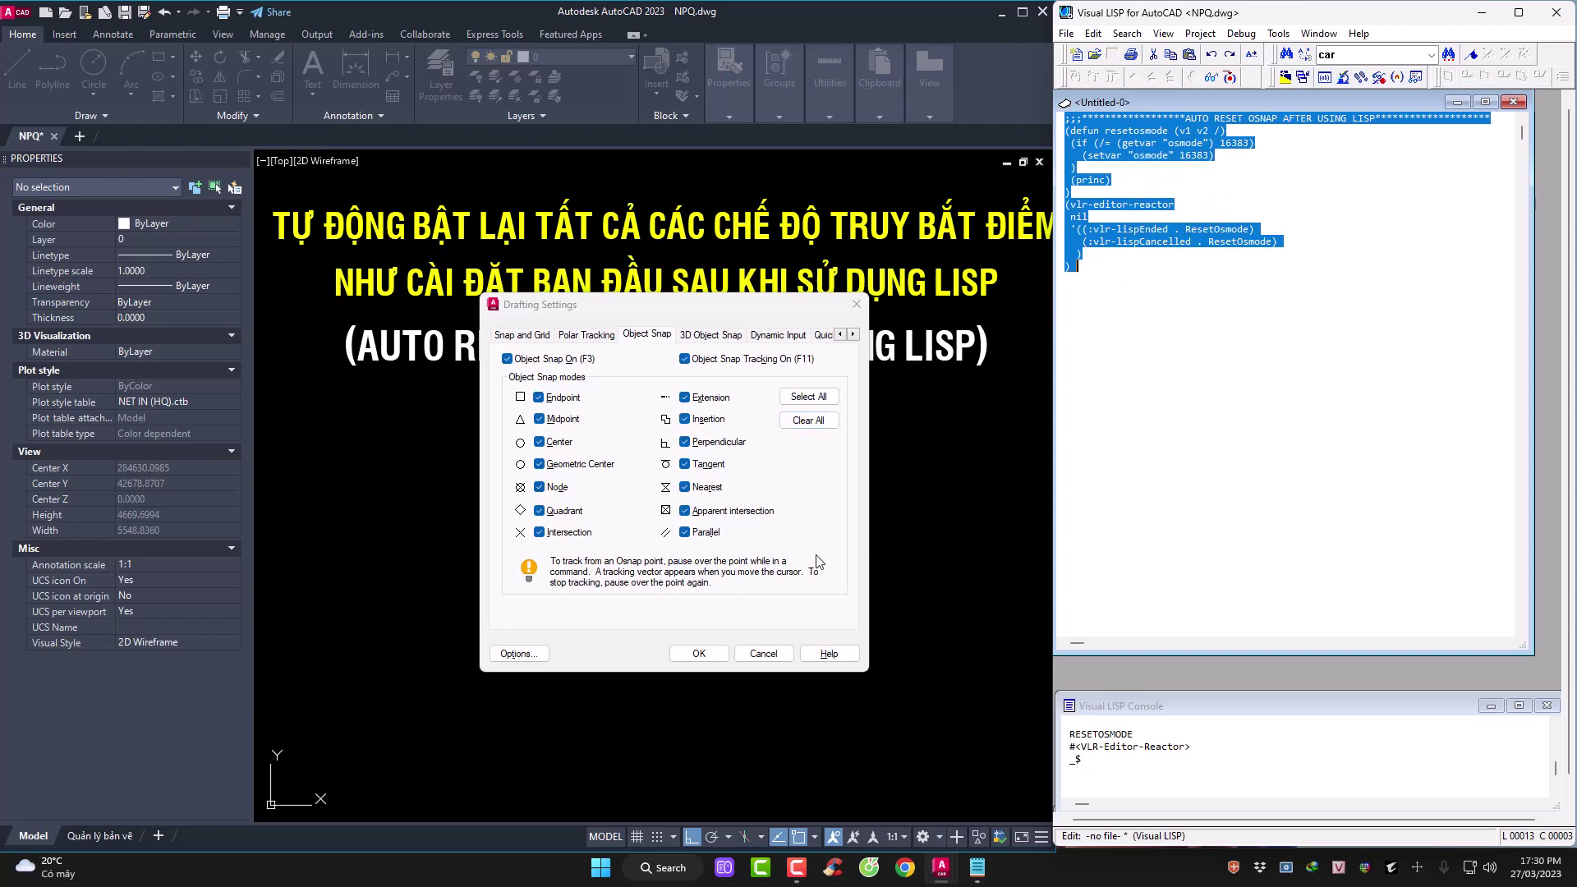
left_click(760, 654)
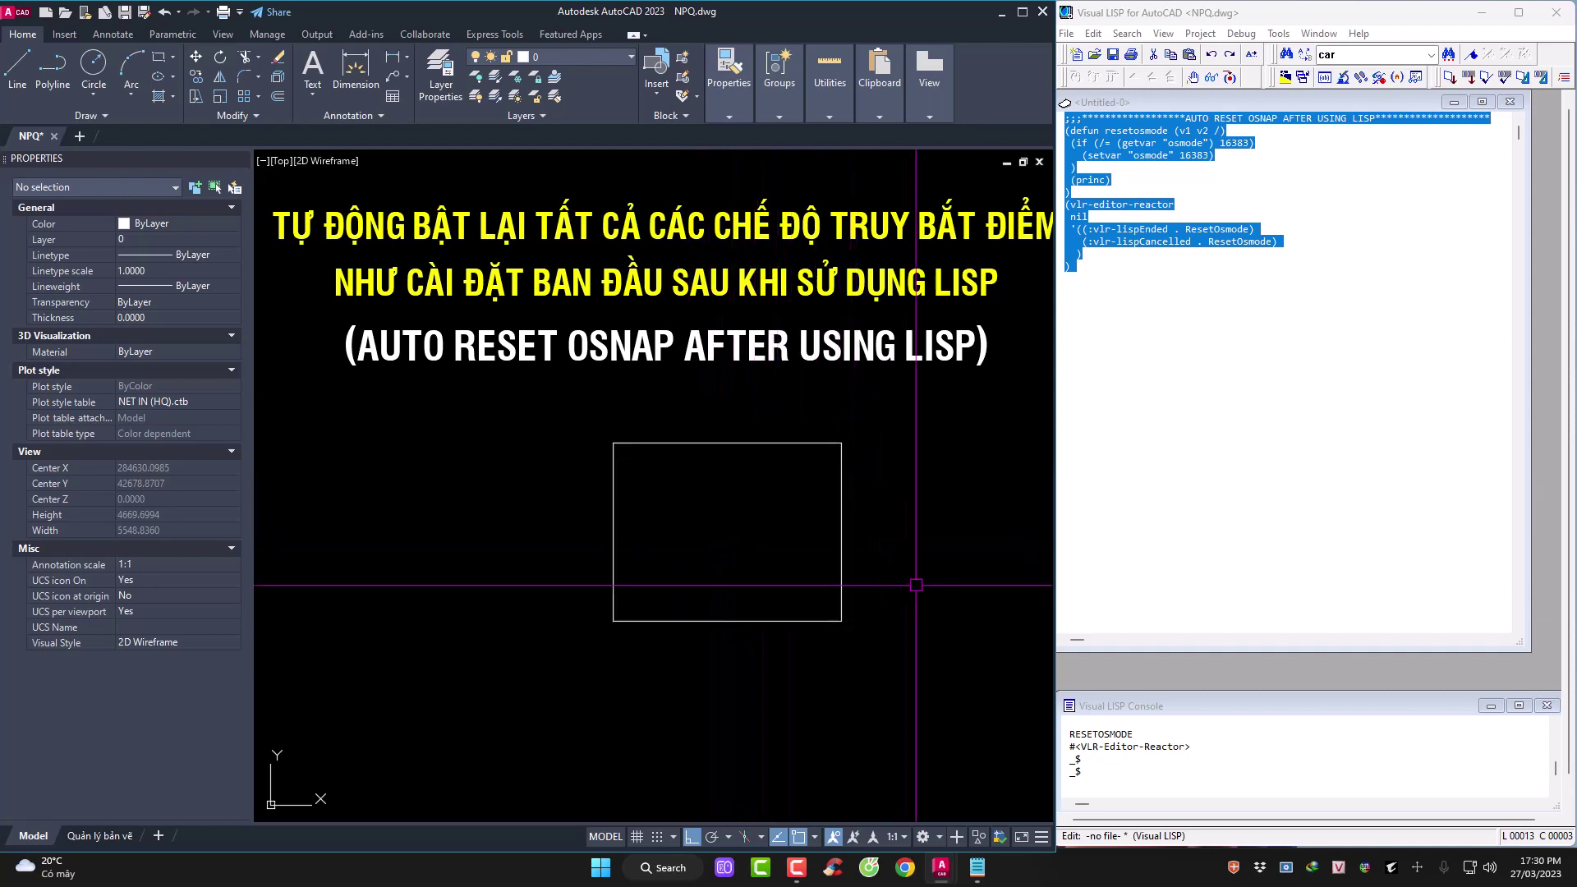
View the saved LISP file in Notepad and highlight its 16383 reset value
left_click(978, 867)
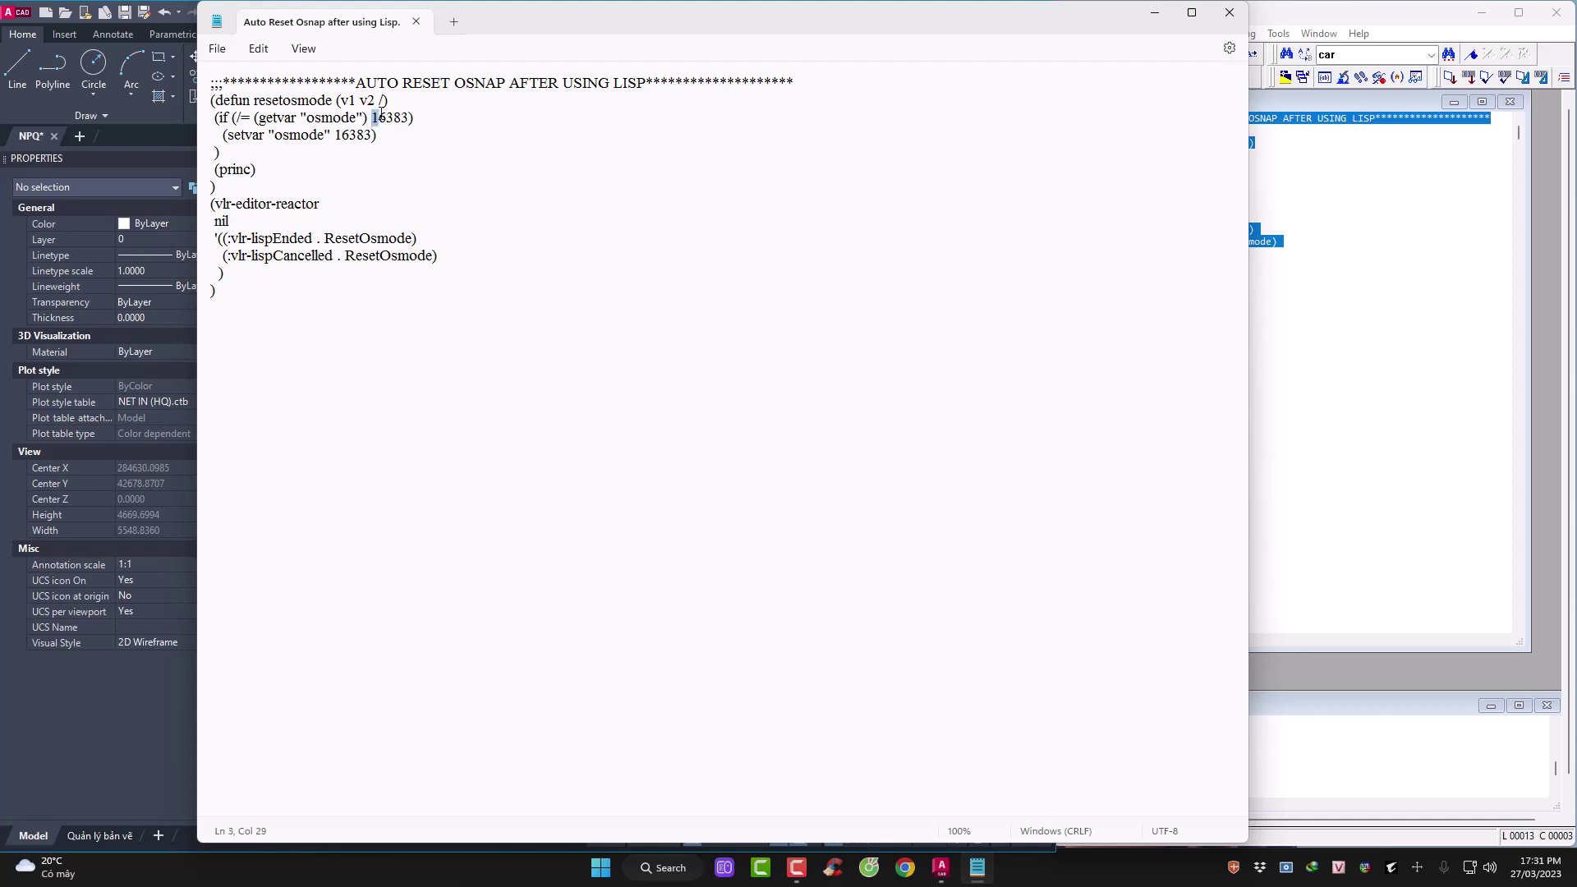
mouse_move(381, 114)
left_mouse_down()
mouse_move(402, 113)
mouse_move(371, 131)
left_mouse_up()
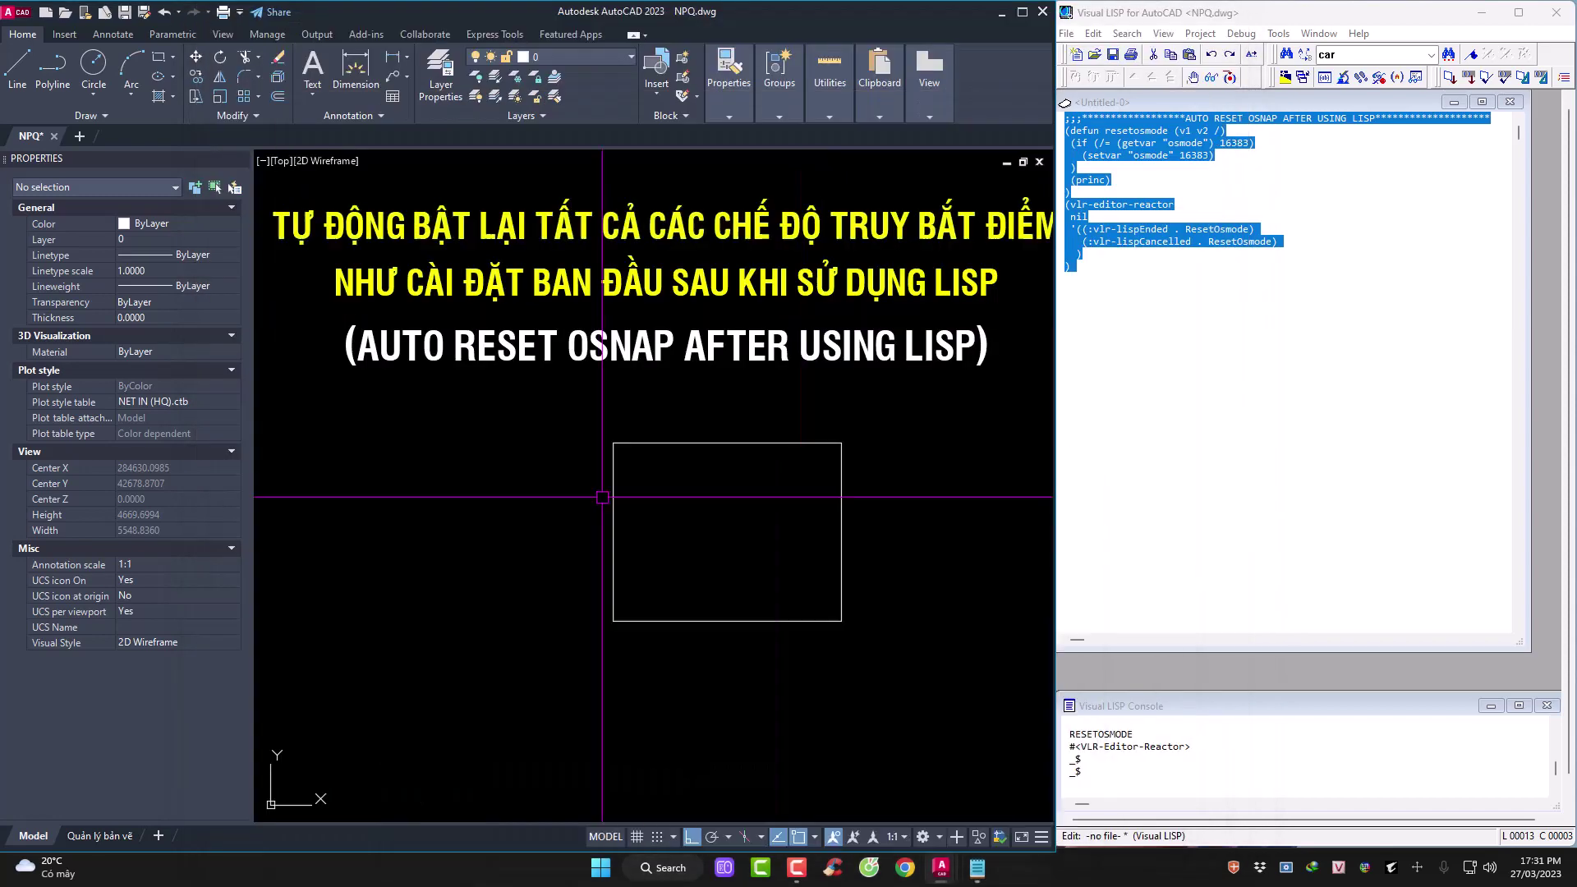
type("ap")
key("Return")
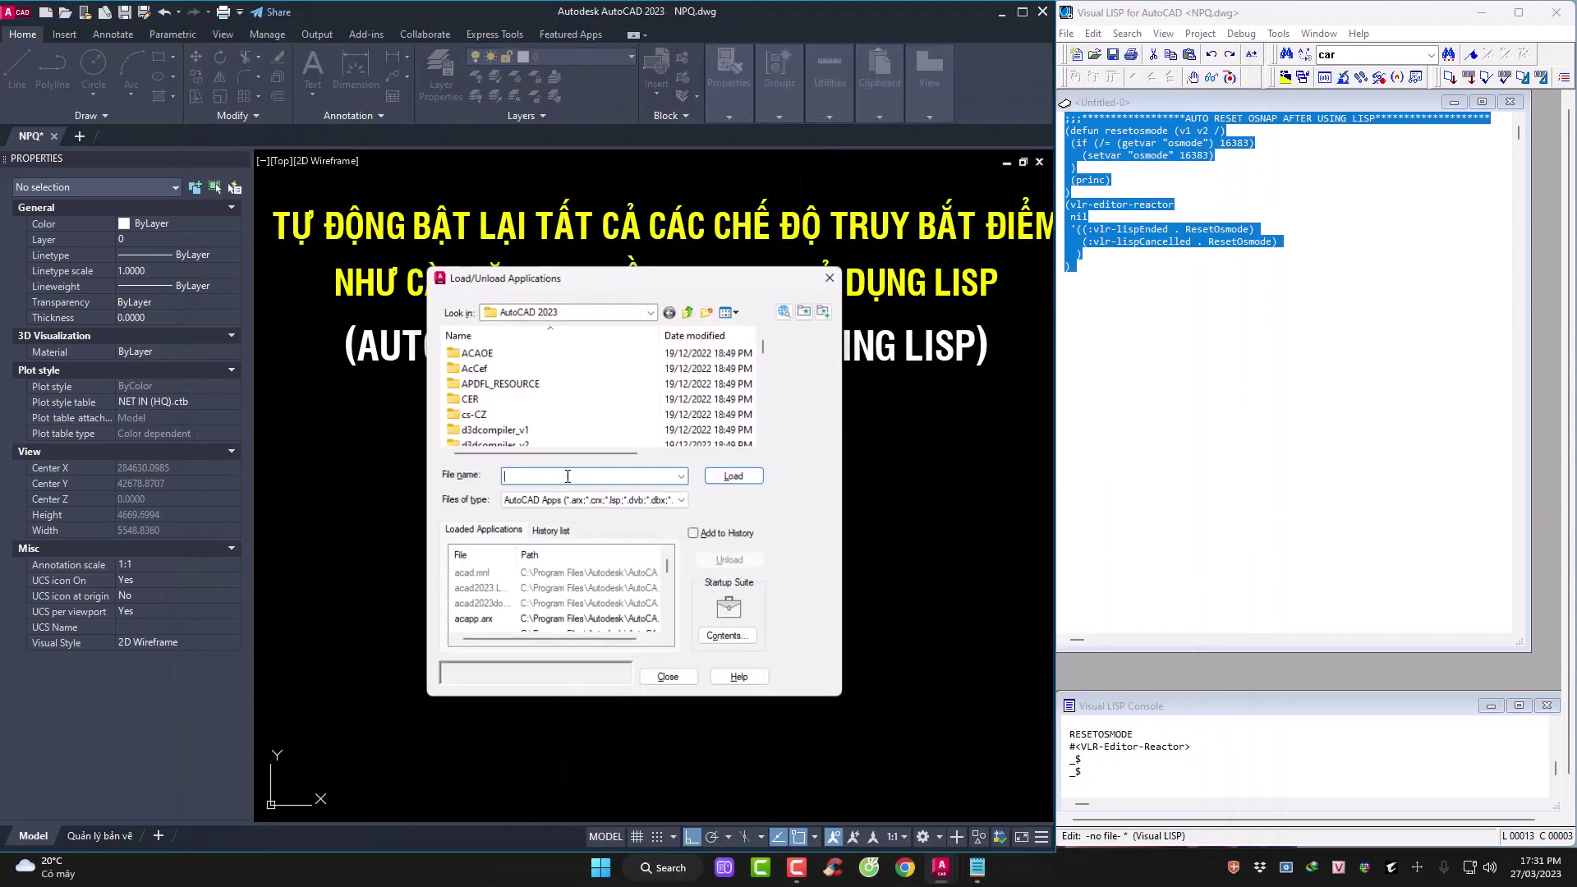
left_click(715, 644)
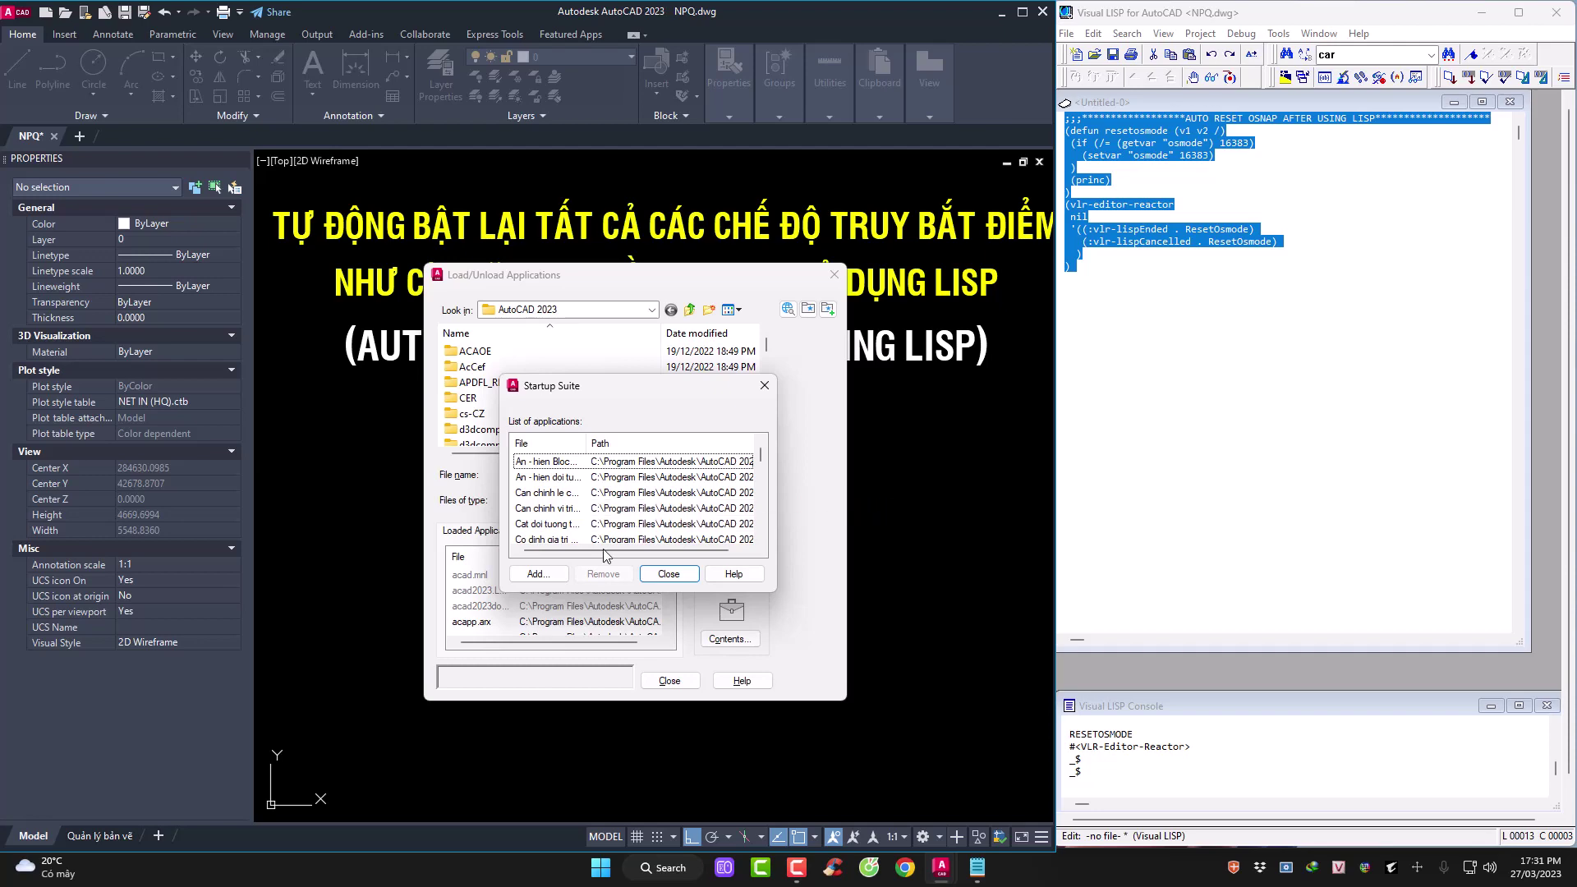
left_click(672, 573)
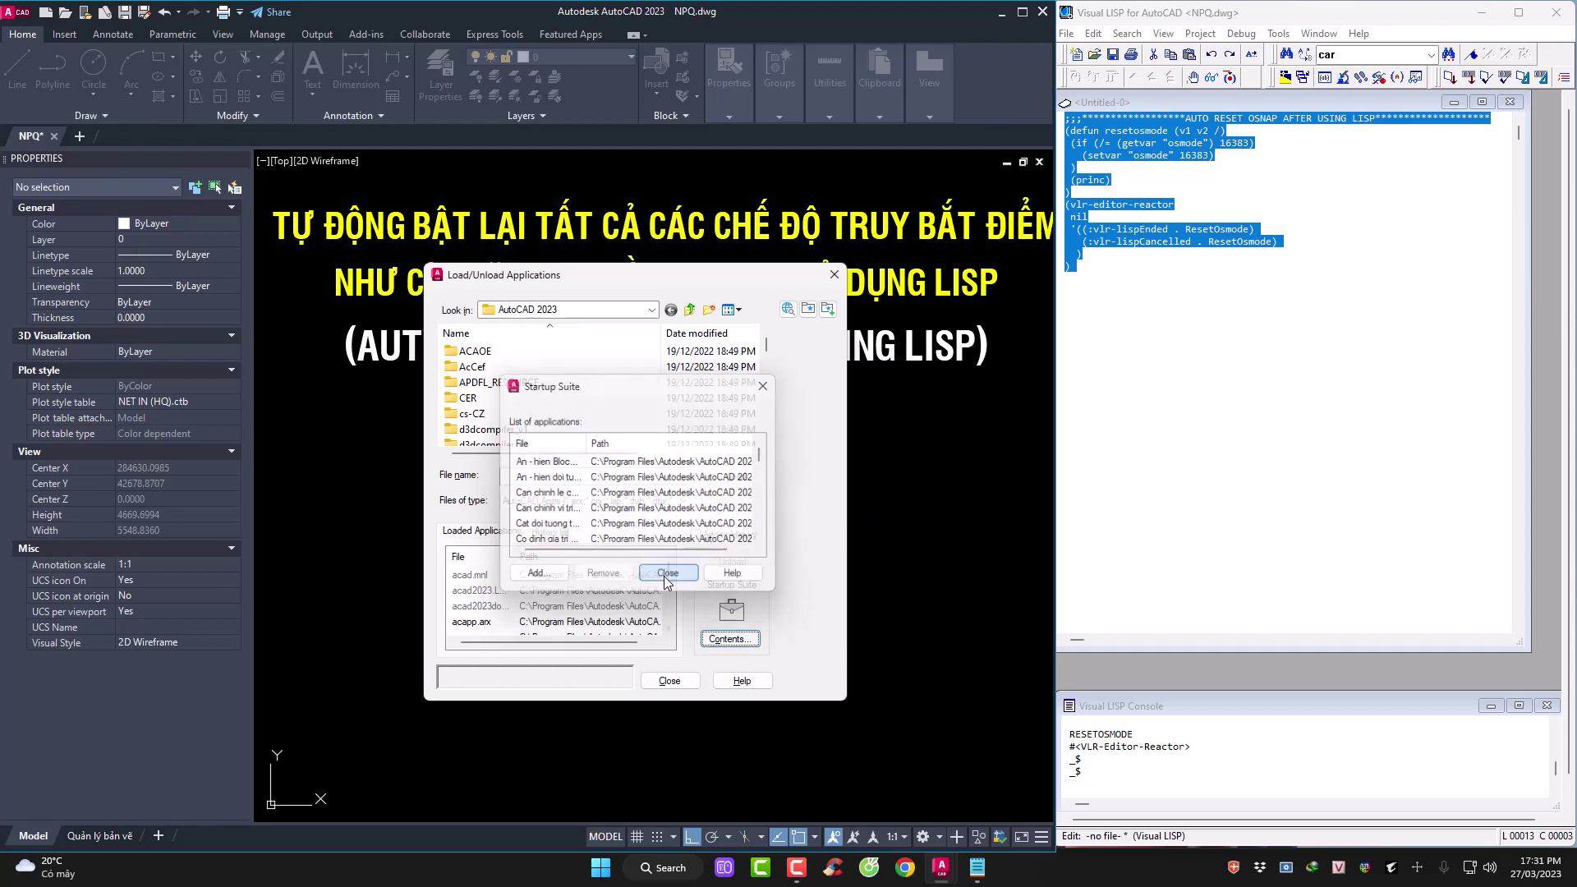
left_click(655, 681)
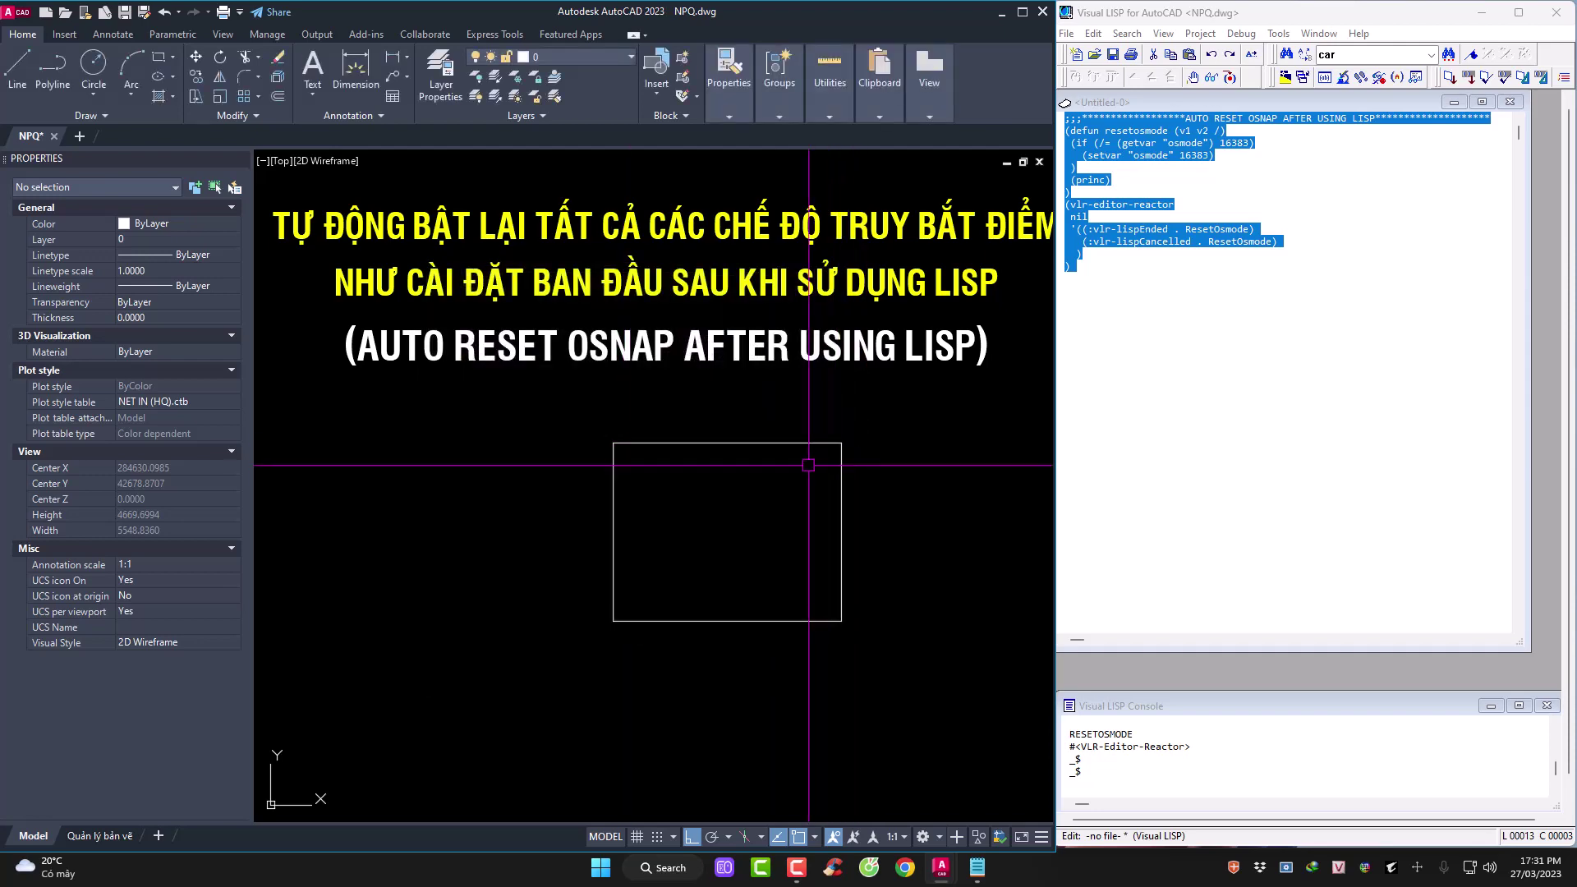
mouse_move(1080, 266)
left_mouse_down()
mouse_move(1037, 158)
mouse_move(1043, 125)
left_mouse_up()
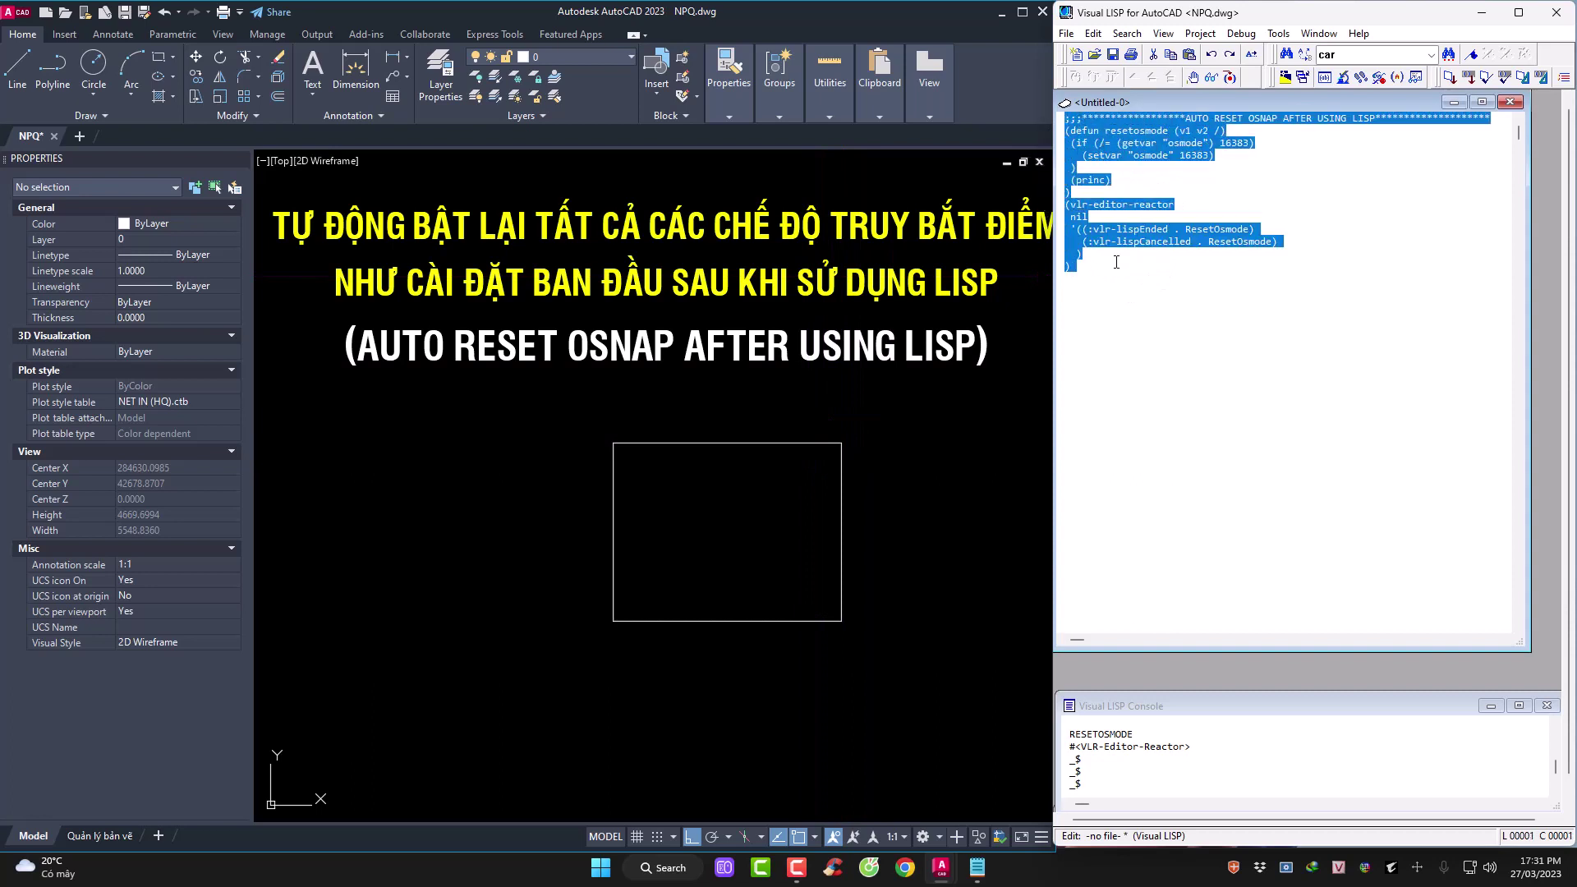
left_click_drag(1116, 262, 1051, 123)
left_click(821, 469)
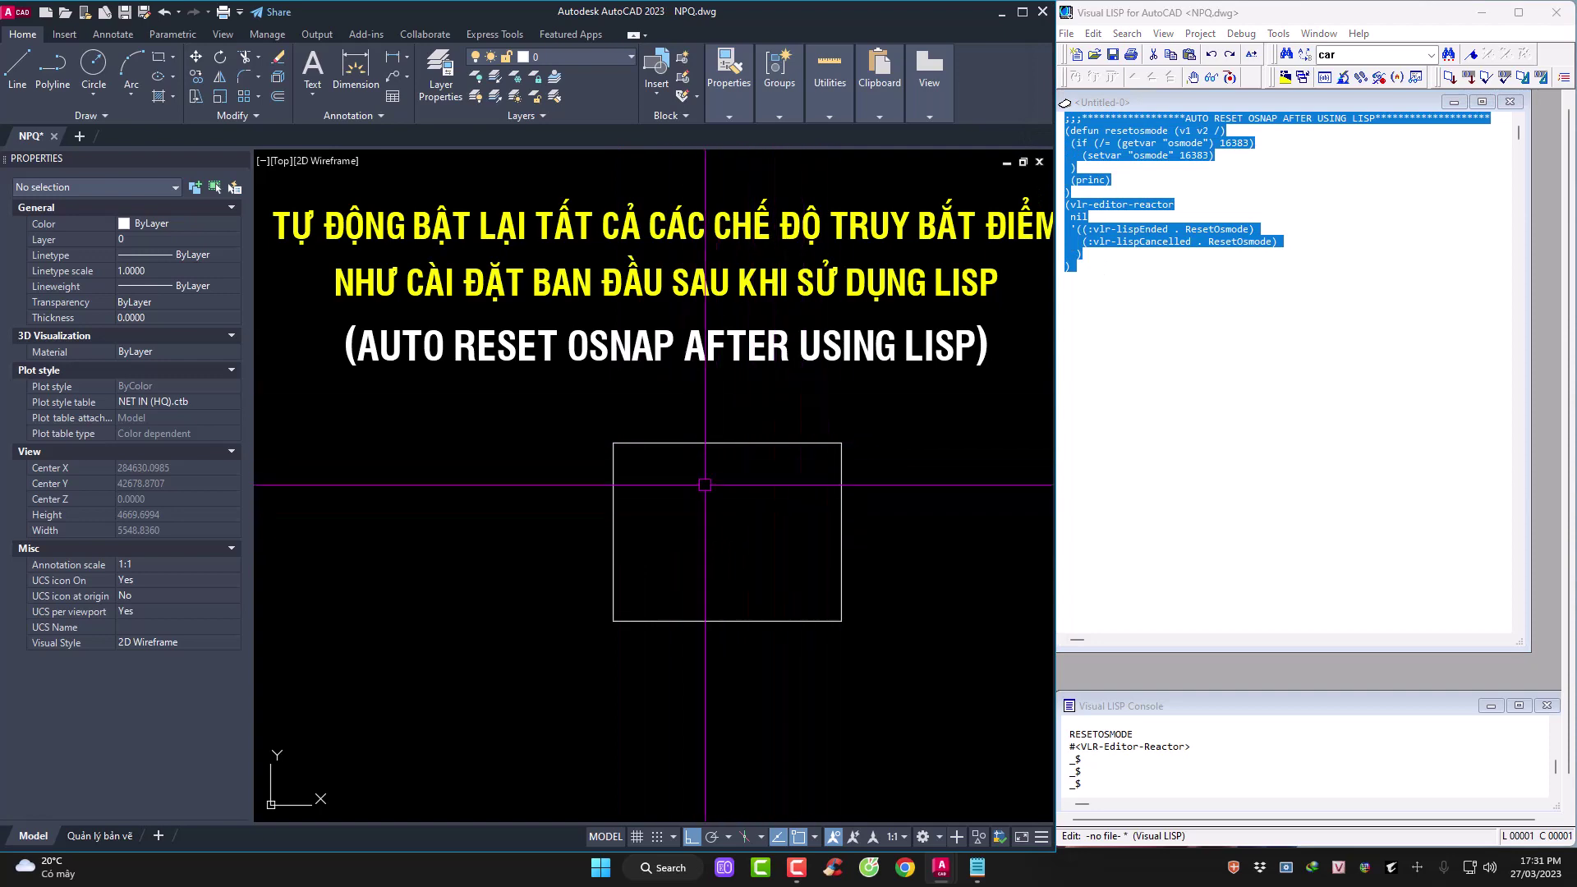
scroll(700, 481, "down", 1)
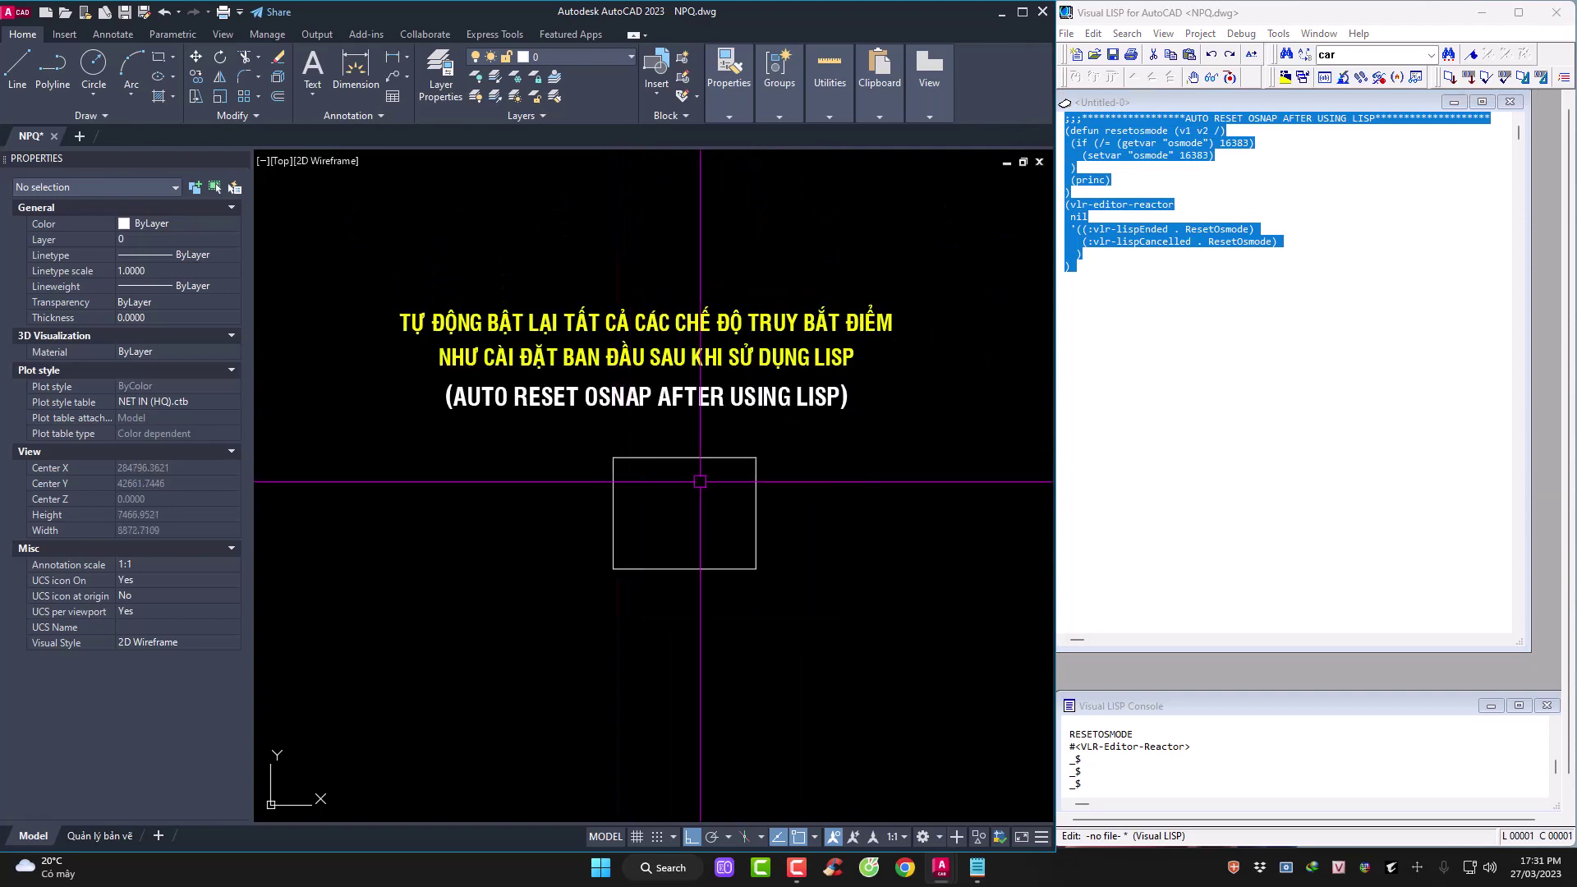
scroll(700, 481, "up", 1)
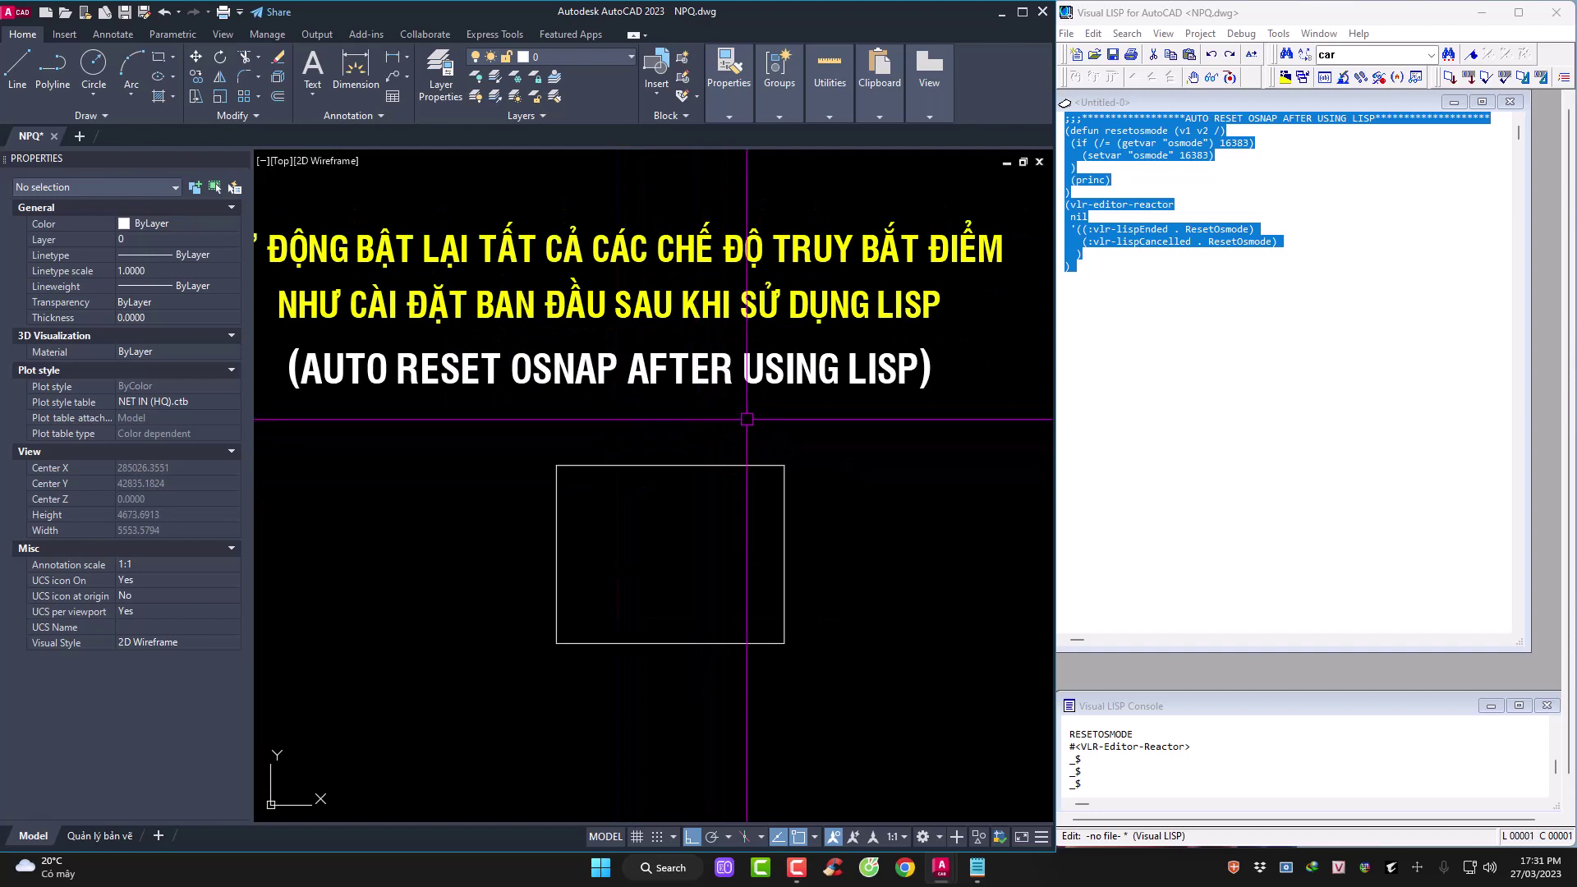
middle_click_drag(602, 340, 644, 395)
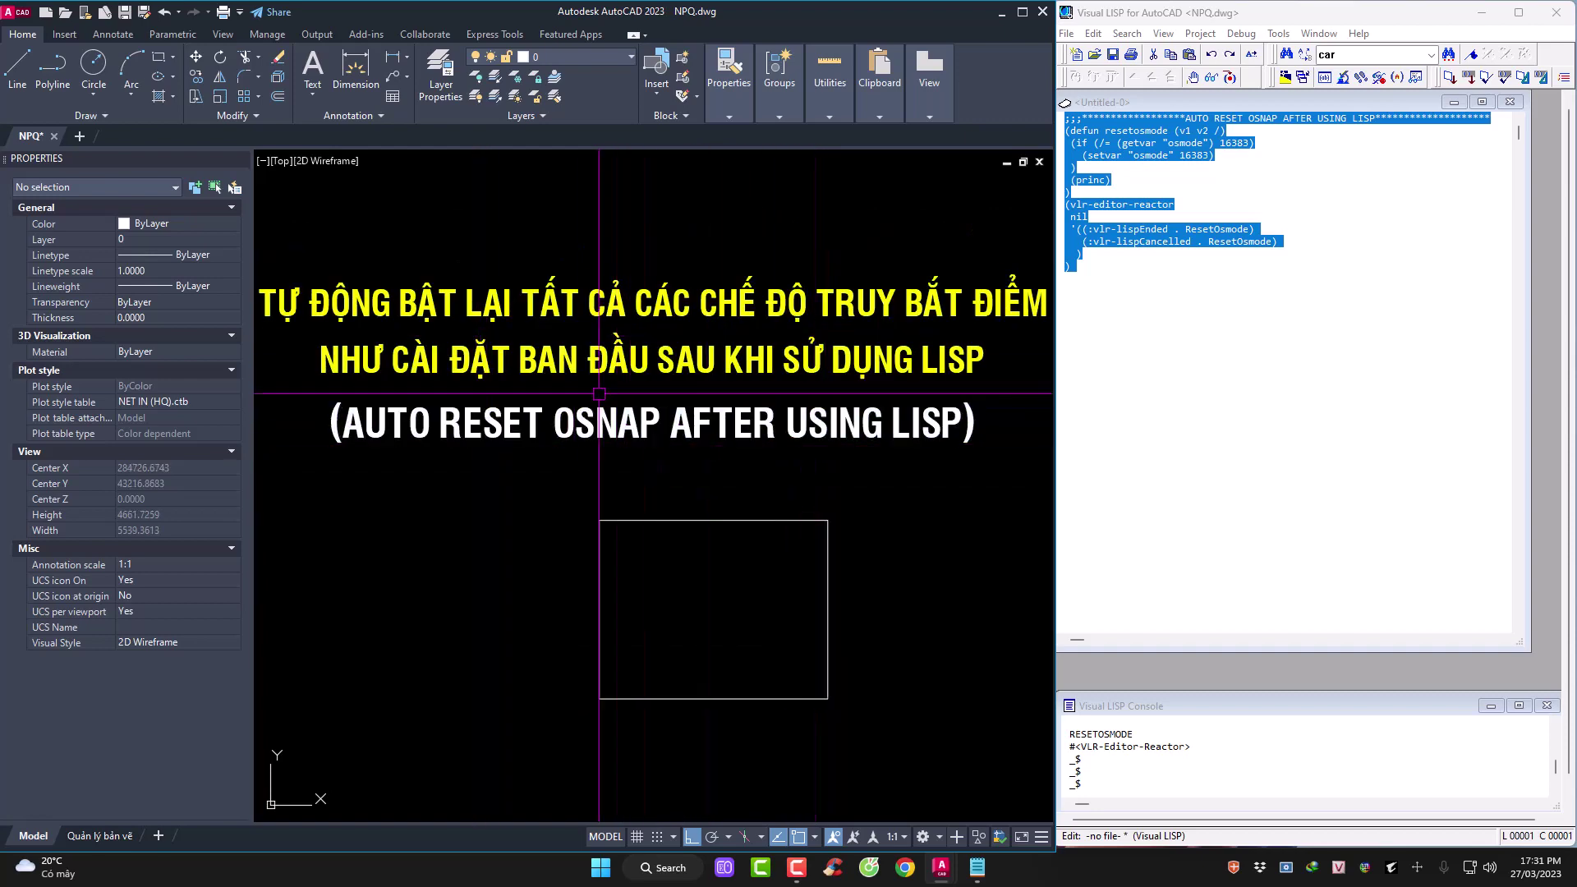